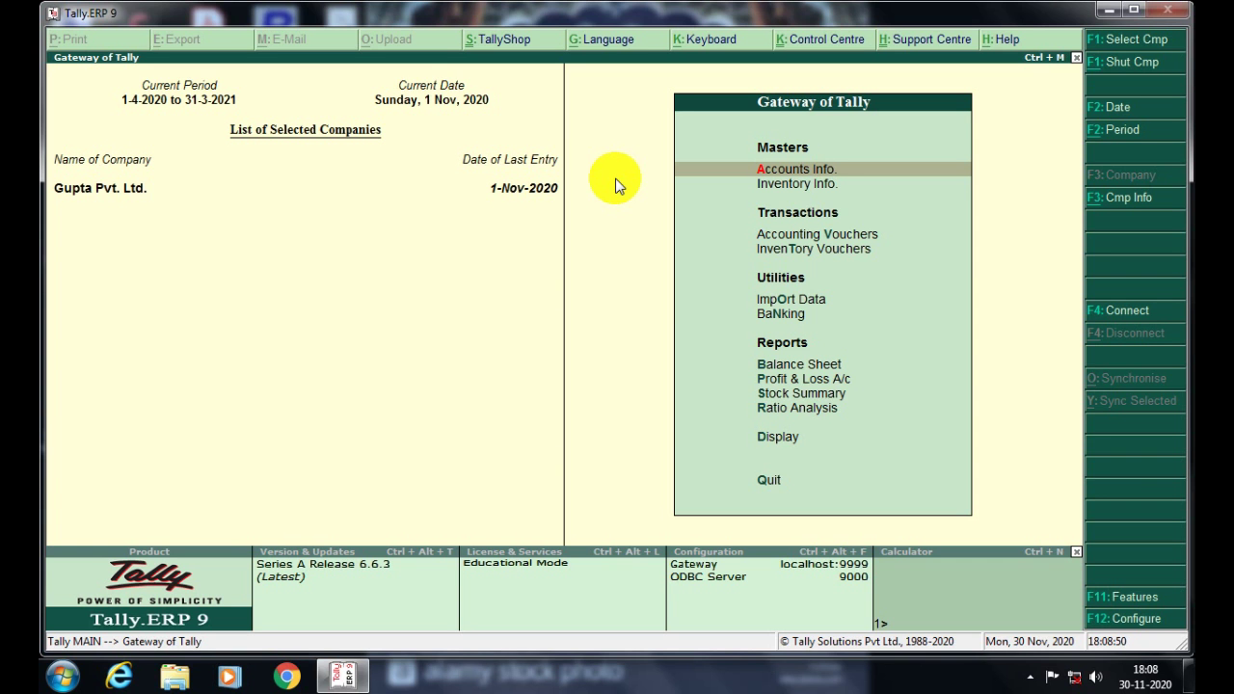
Open a new purchase voucher for Gupta Pvt. Ltd. from the accounting vouchers
click(636, 238)
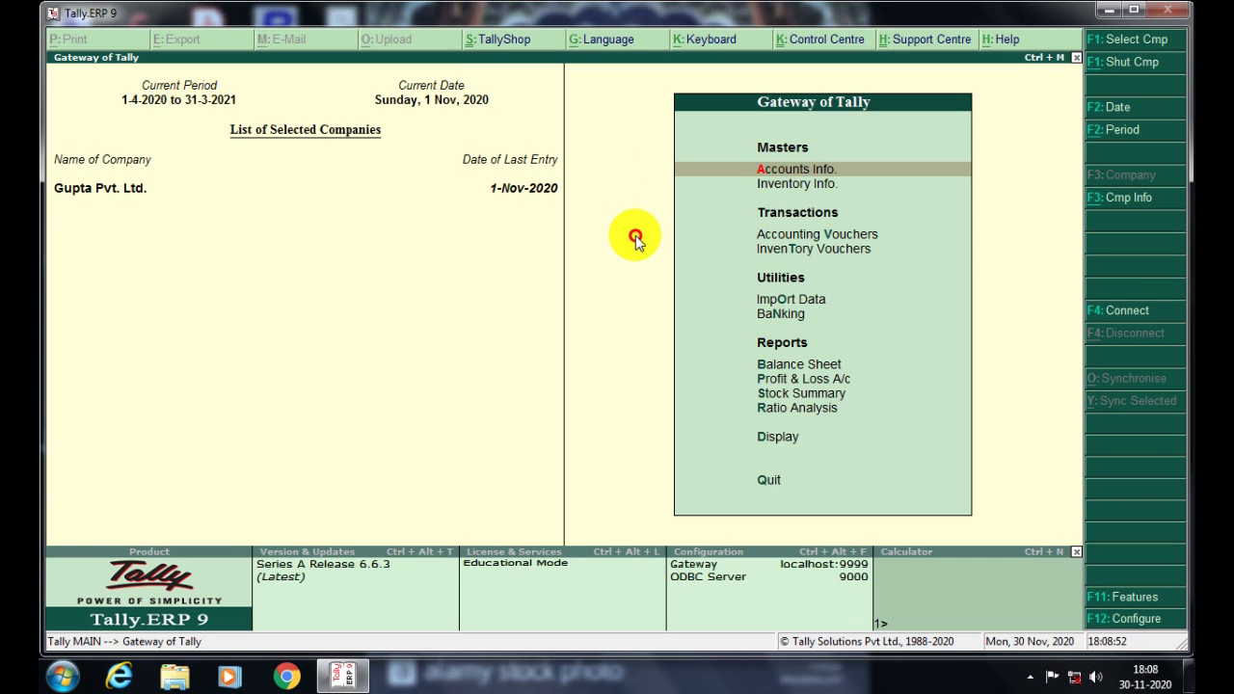
key(Down)
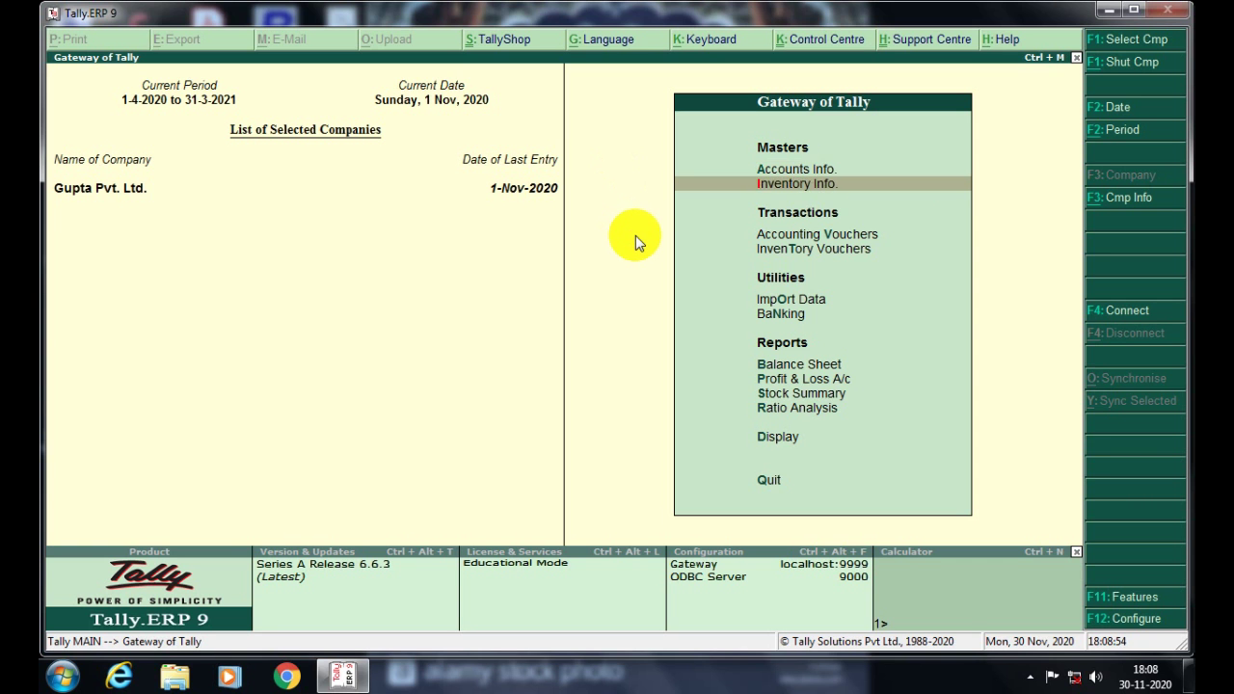
key(Down)
key(Down)
key(Up)
key(Return)
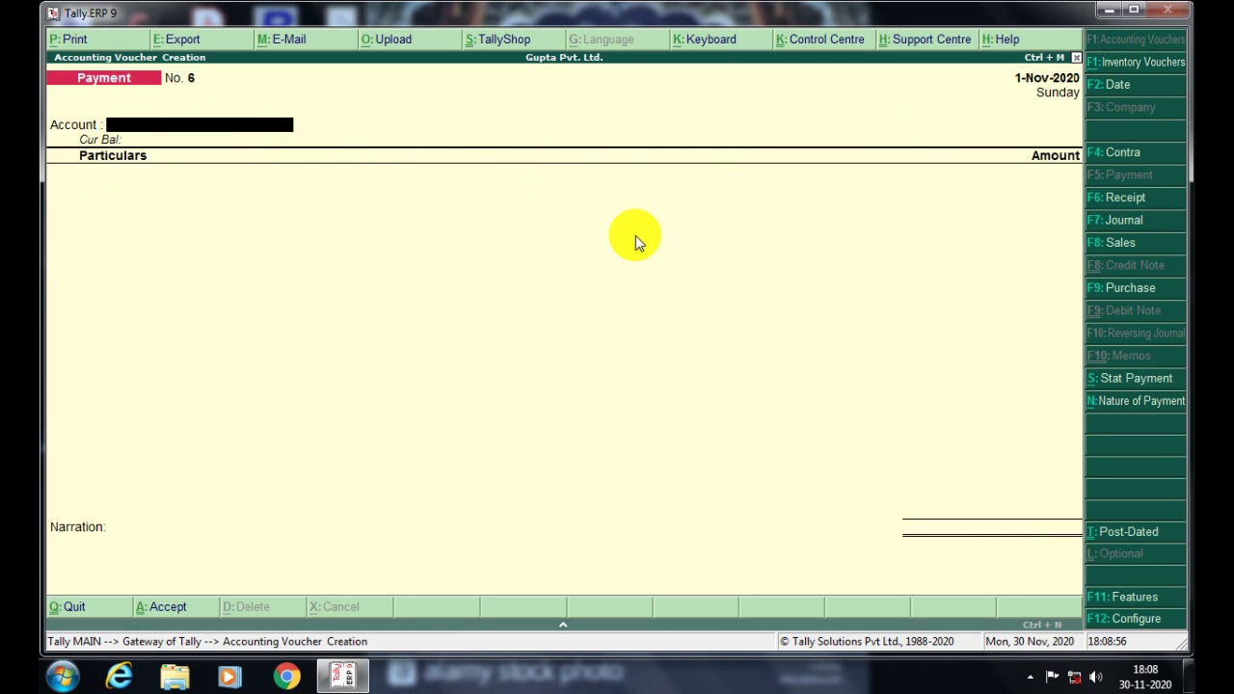
key(F9)
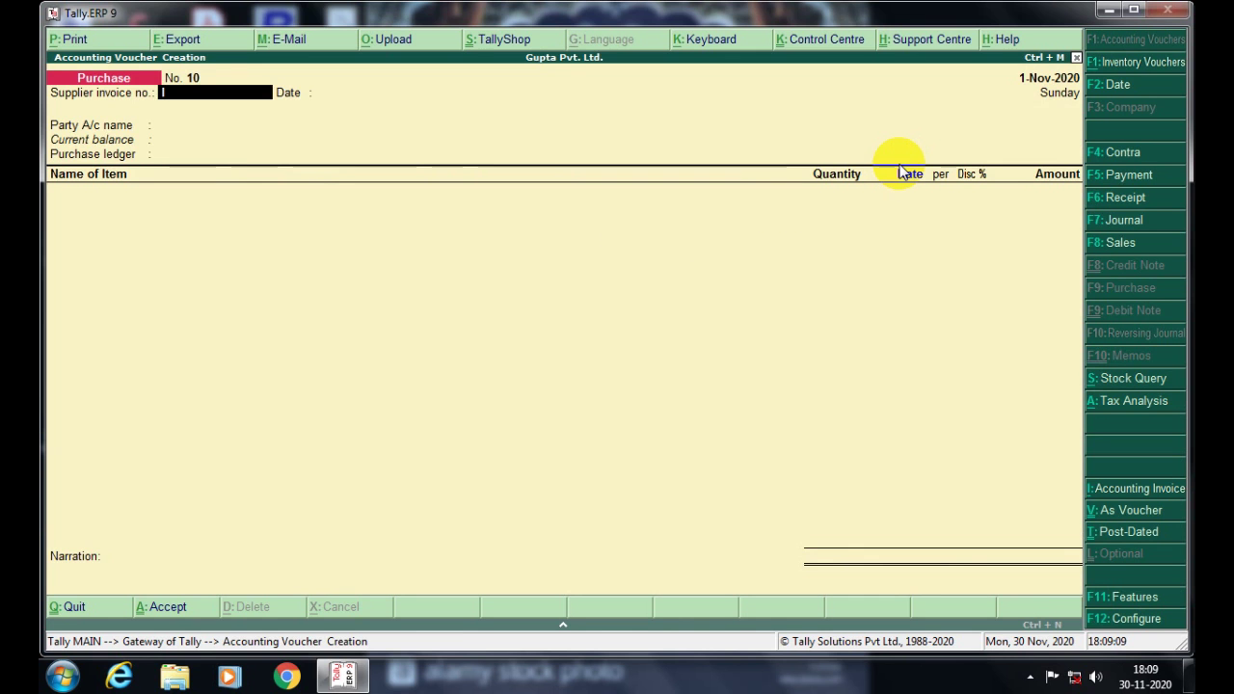
Dismiss the Windows color scheme prompt and enter BB/102 as the supplier invoice number
text(P N)
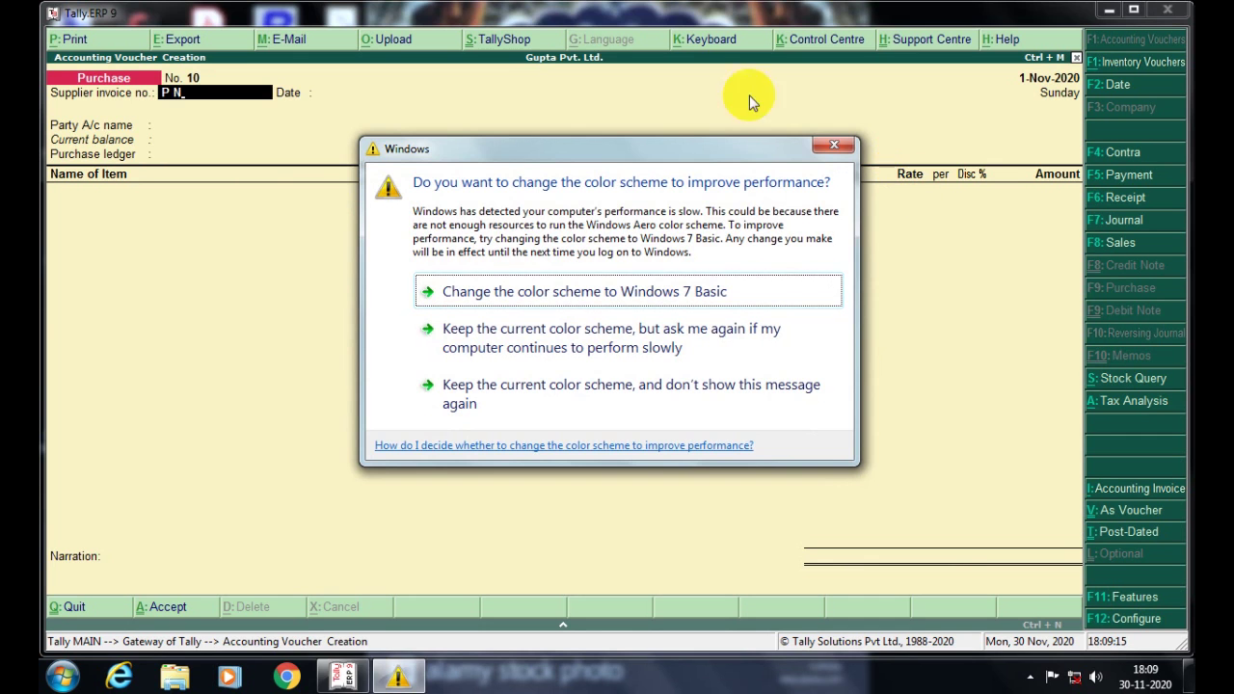
click(856, 150)
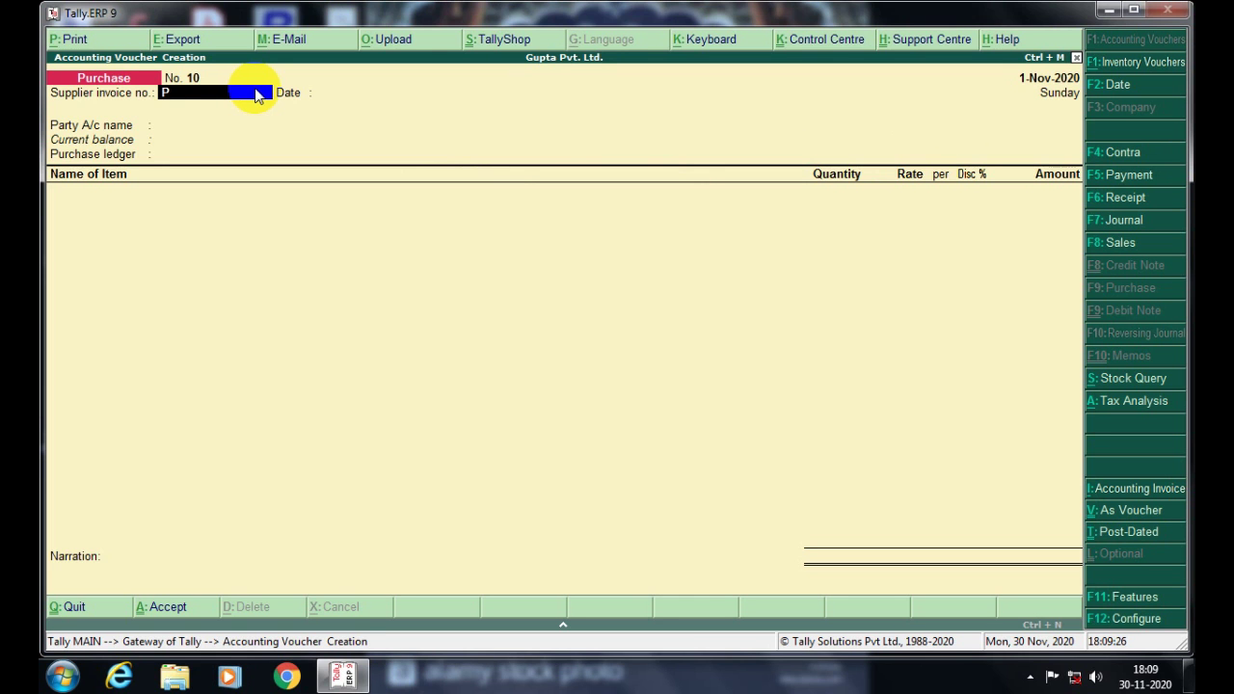
key(BackSpace)
key(BackSpace)
key(BackSpace)
text(BB/102)
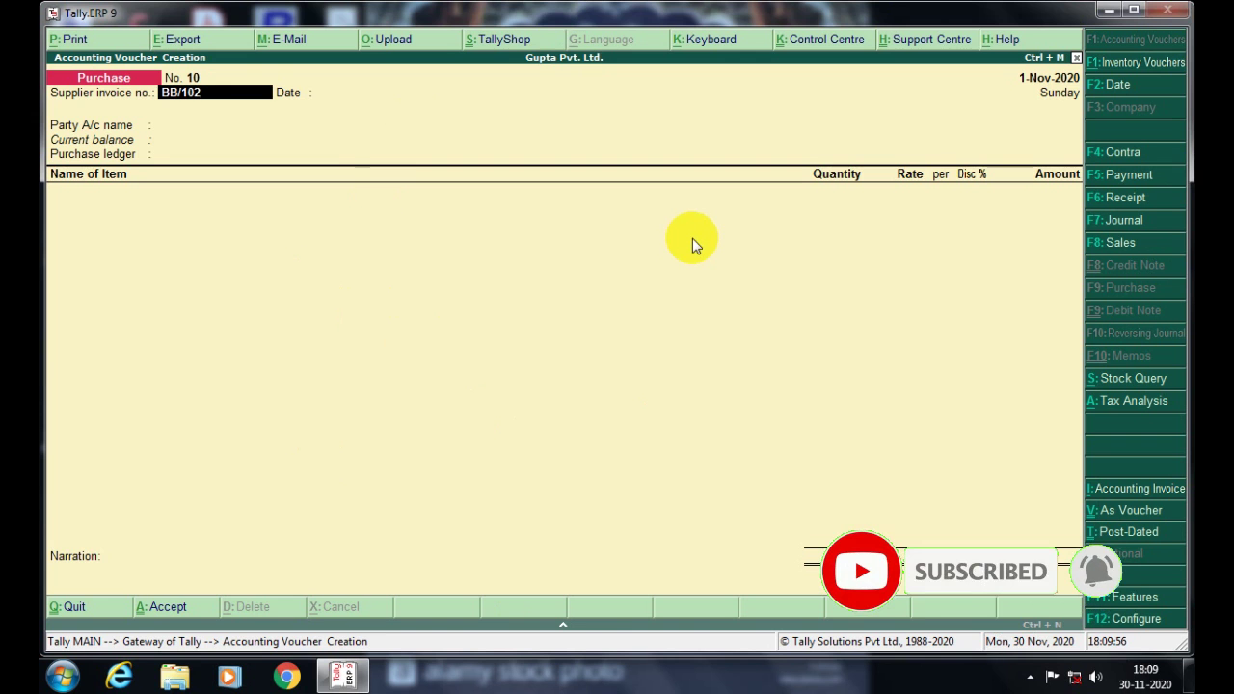
key(Return)
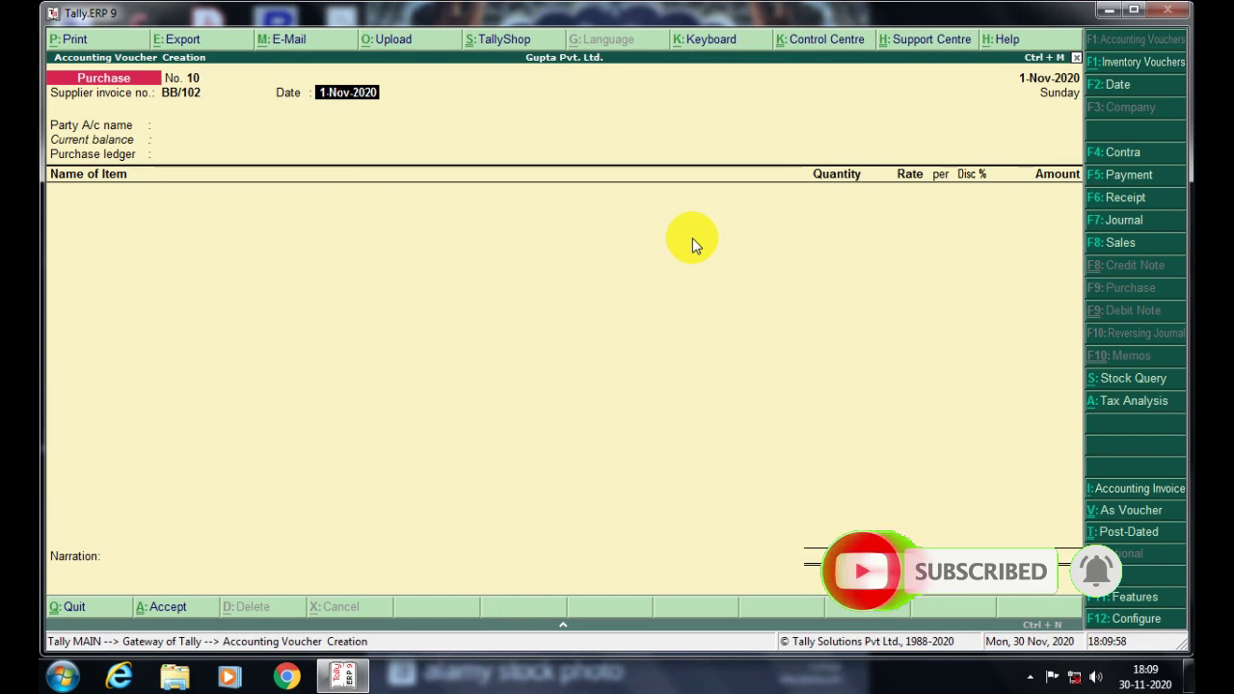
Keep 1-Nov-2020 as the supplier invoice date and start creating a new ledger for the party account
key(Return)
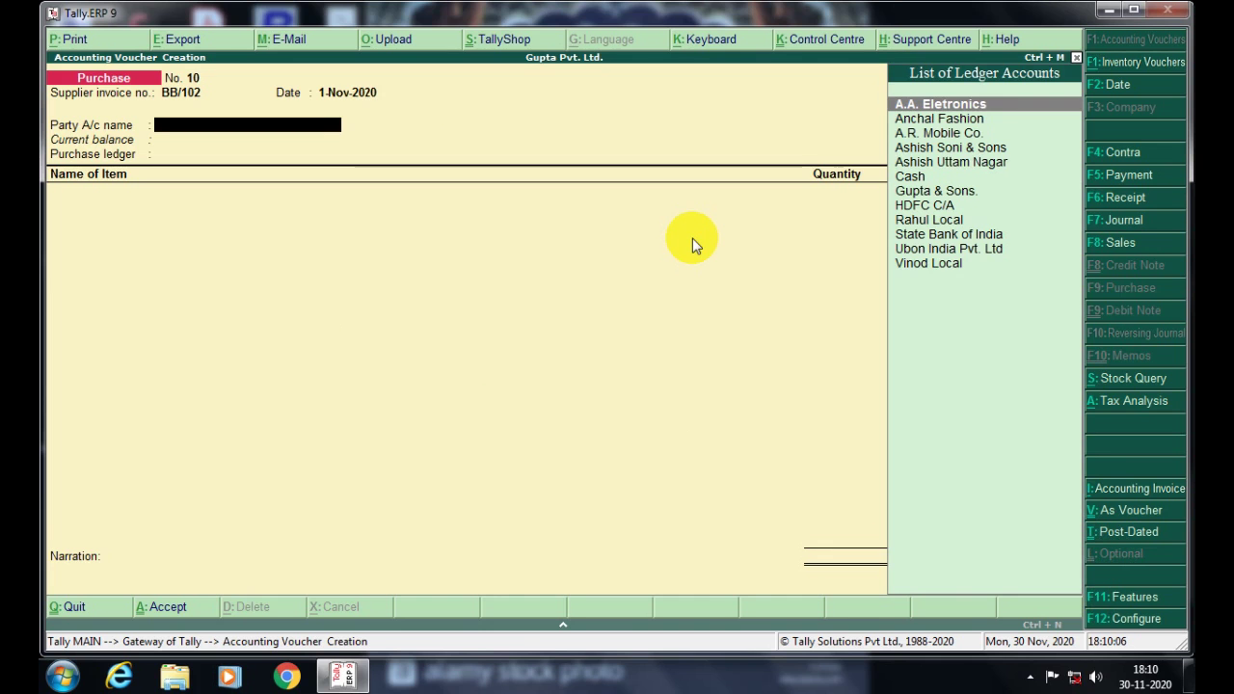
key(alt+c)
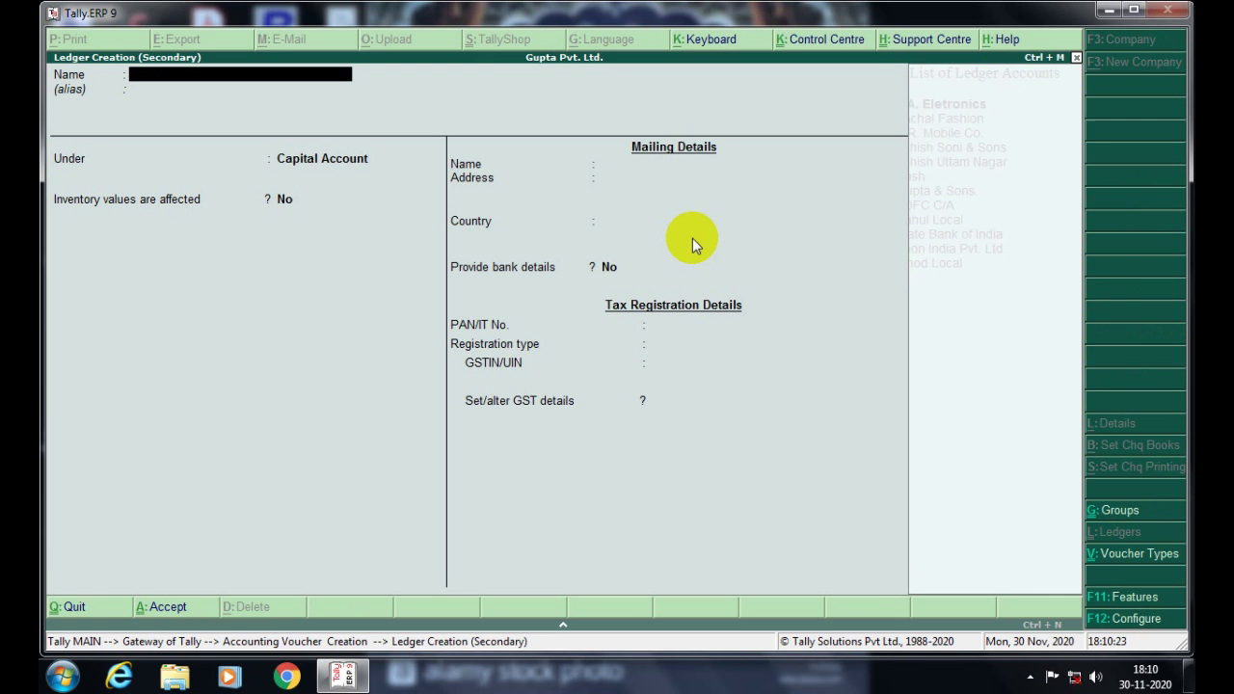
text(Anchal Fashion)
key(Return)
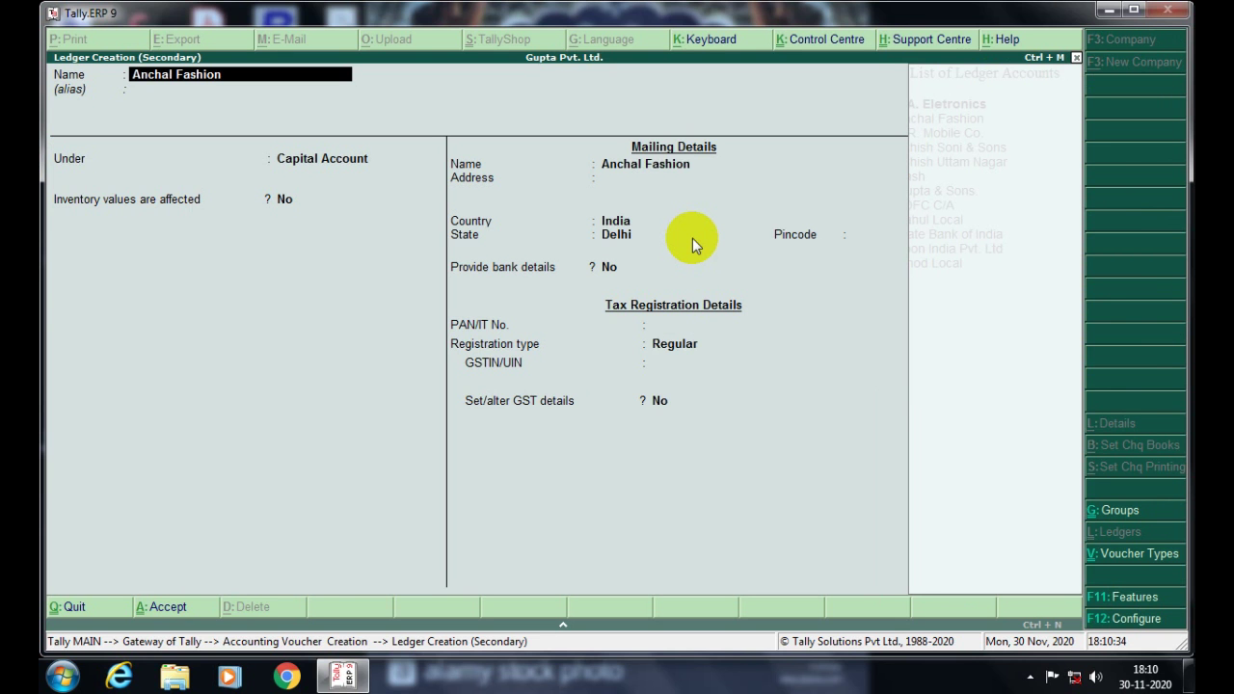
key(Delete)
key(Delete)
key(Delete)
key(Delete)
key(Delete)
key(Delete)
key(Delete)
key(Delete)
key(Delete)
key(Delete)
key(Delete)
key(Delete)
key(Delete)
key(Delete)
Name the new ledger Jiyan Fabric and place it under the Sundry Creditors group
text(Jyi)
key(BackSpace)
text(iyan Fabric)
key(Return)
key(Return)
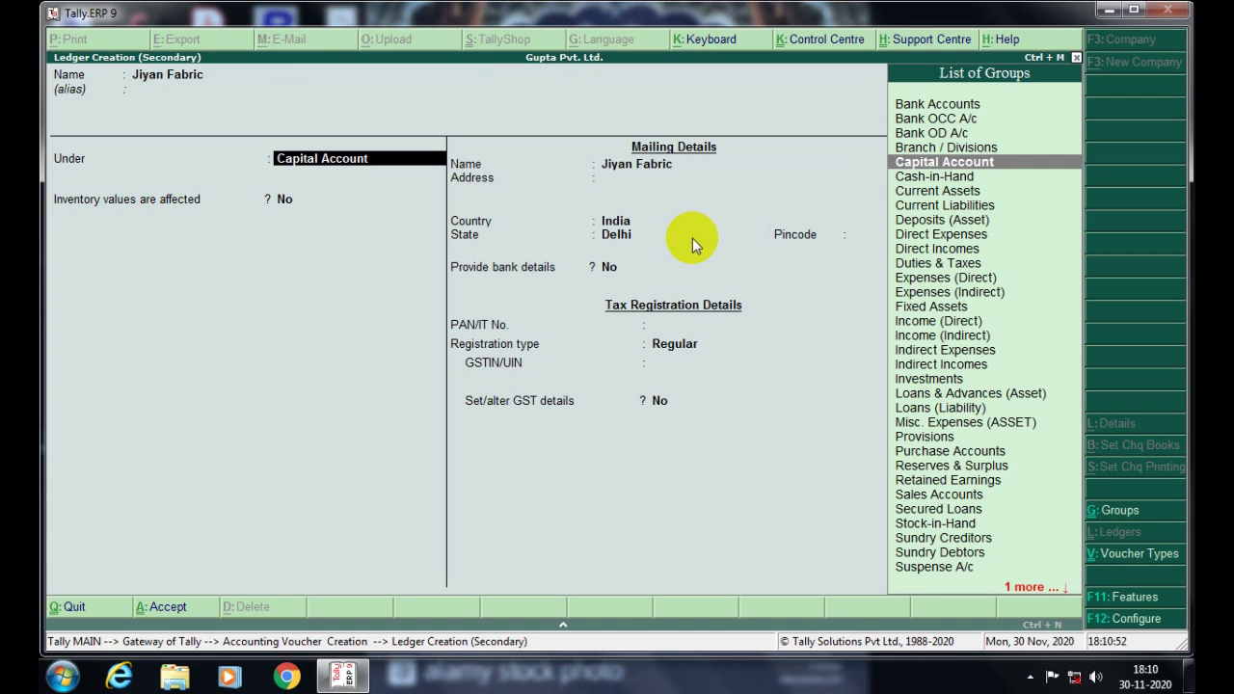
text(Sun)
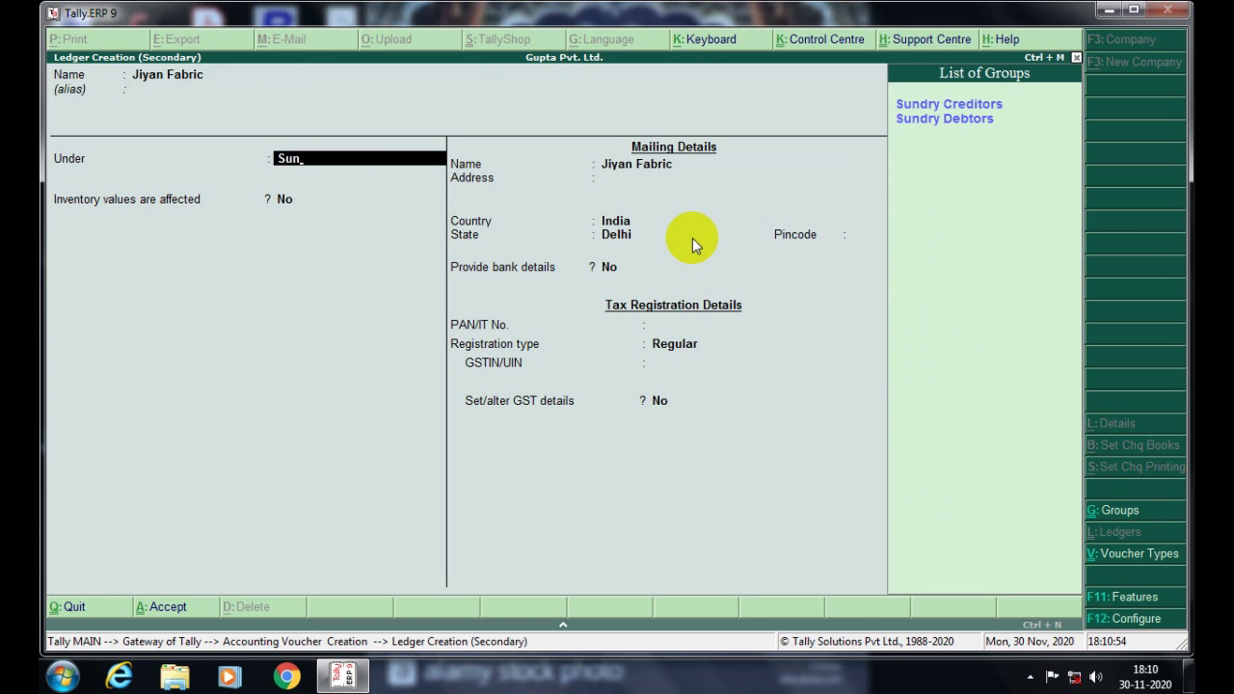
key(Return)
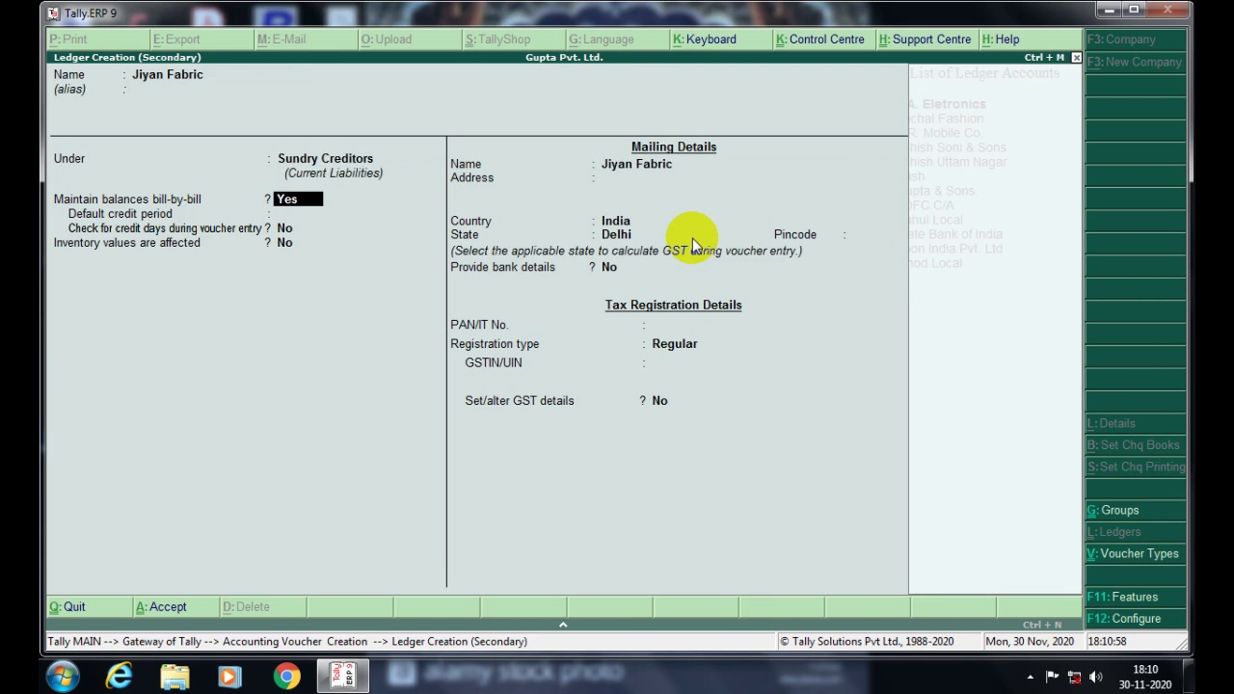
Keep bill-by-bill balances enabled for the ledger and set its default credit period to 20 days
click(286, 200)
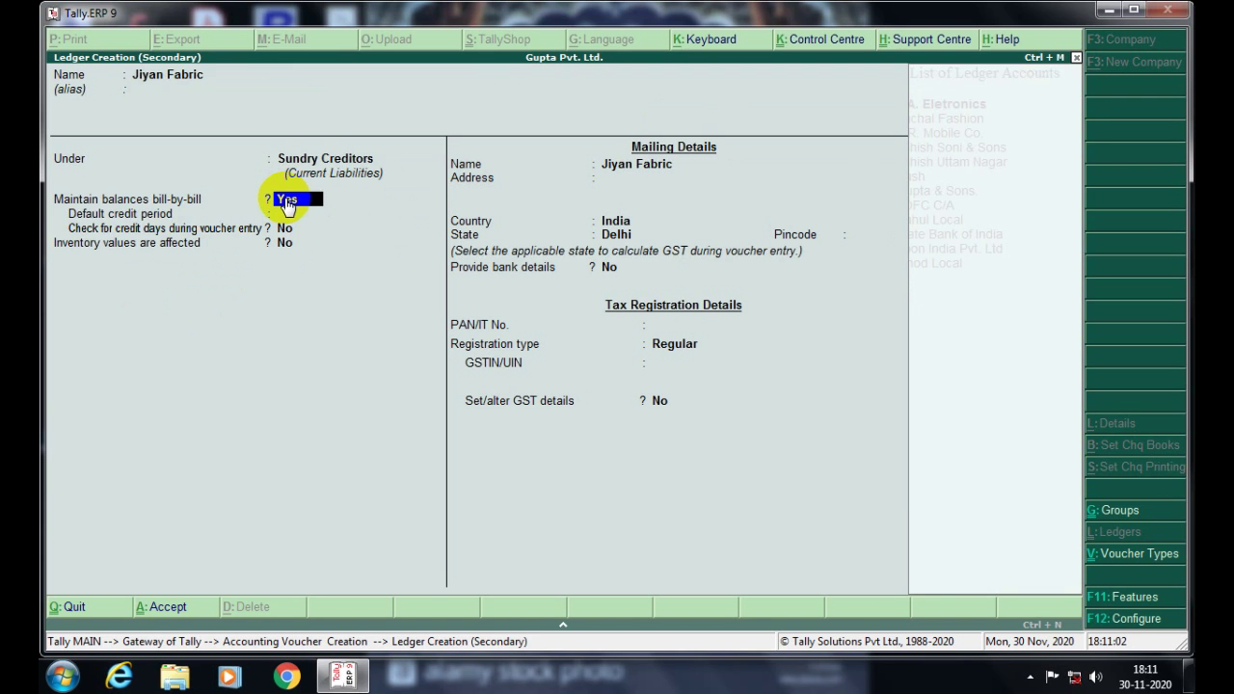
click(286, 205)
key(Return)
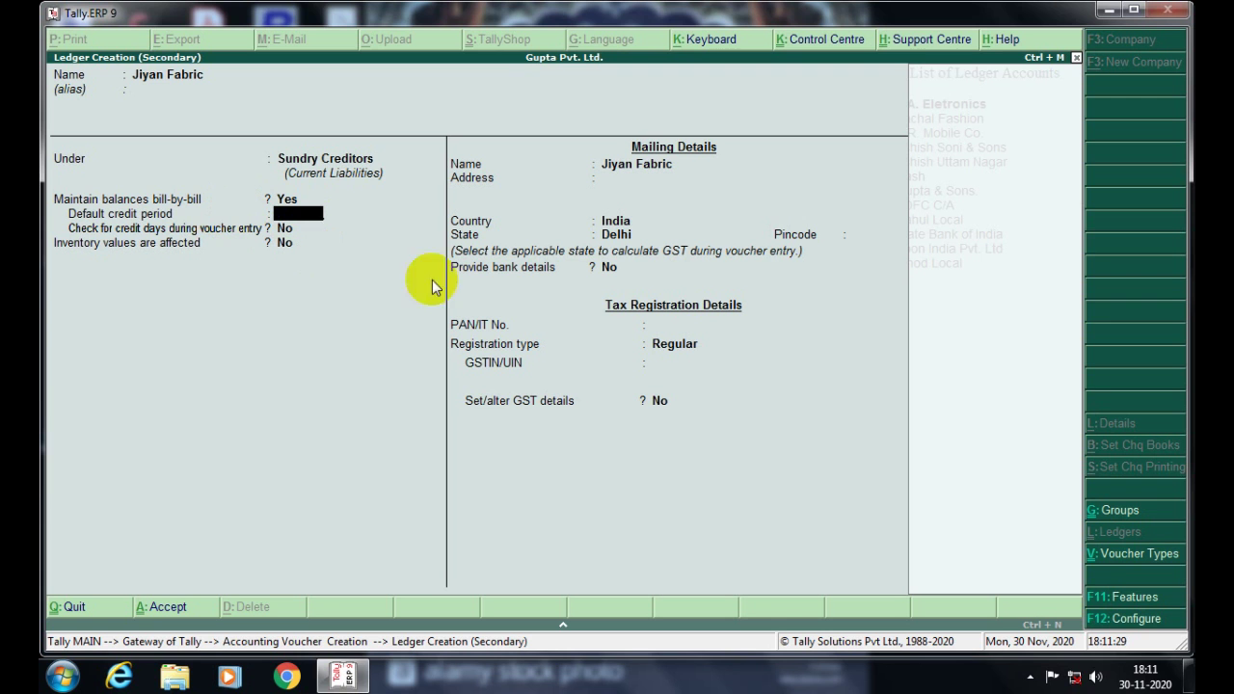
click(1145, 685)
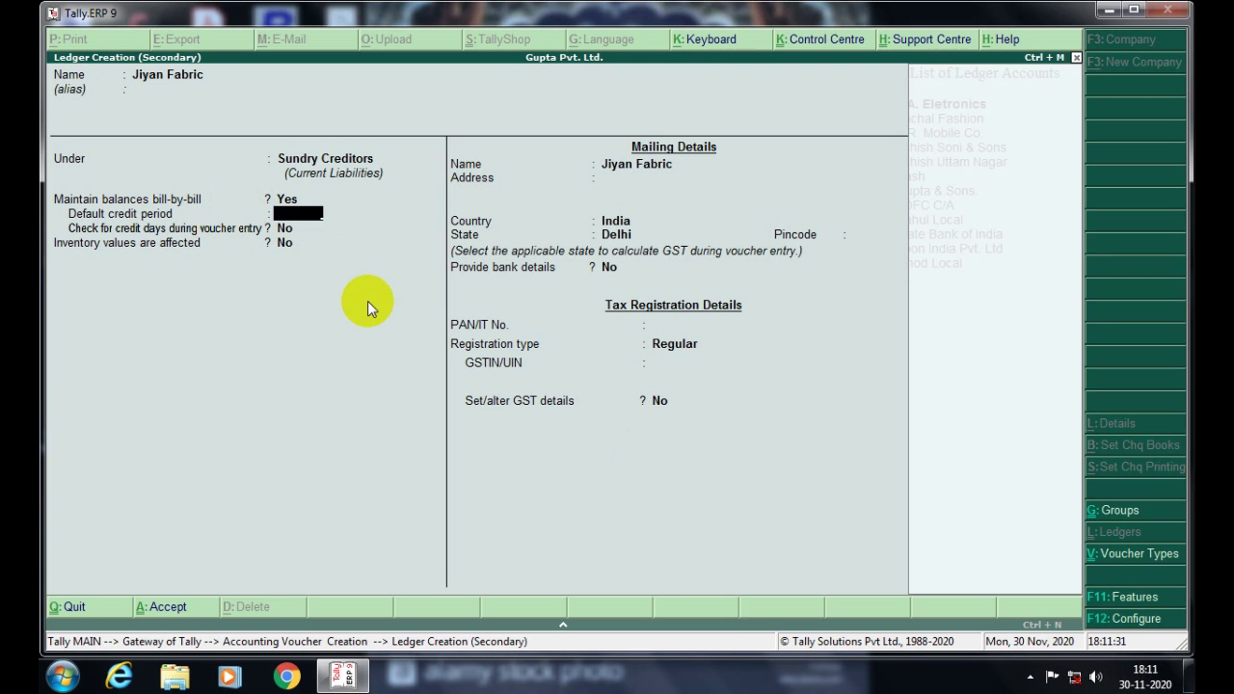
click(311, 225)
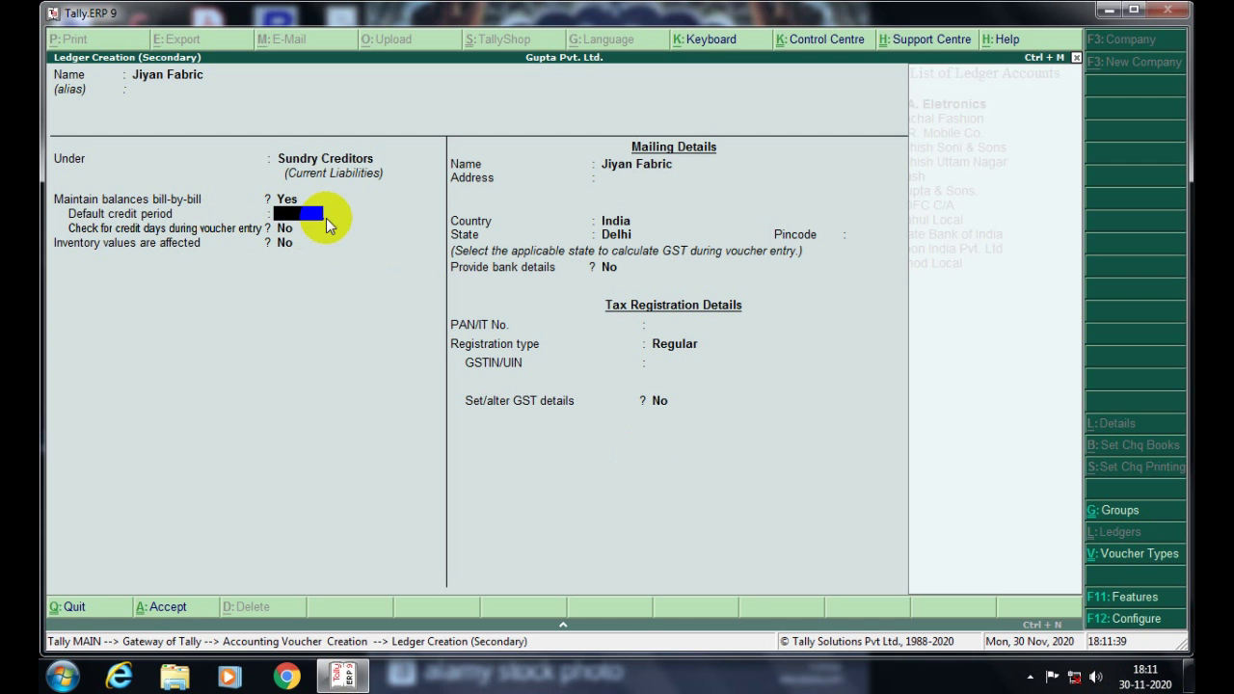
text(20)
key(Return)
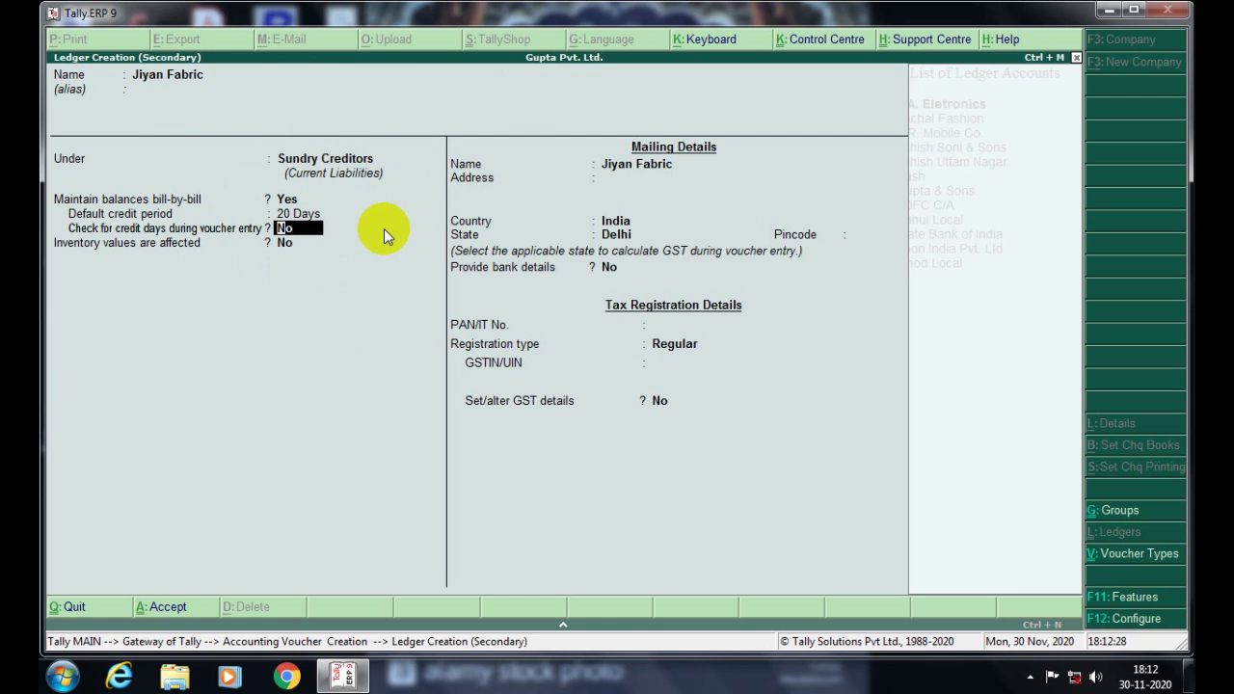
Enable the check for credit days during voucher entry and keep inventory values unaffected
click(283, 236)
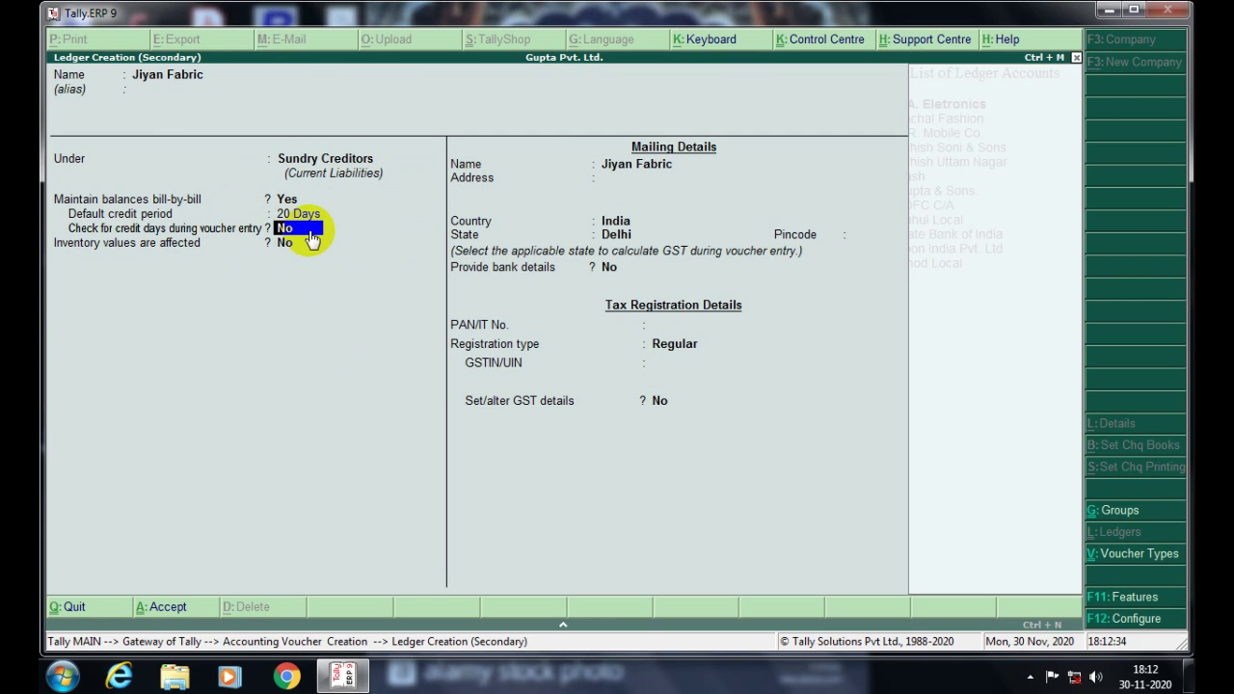
text(y)
key(Return)
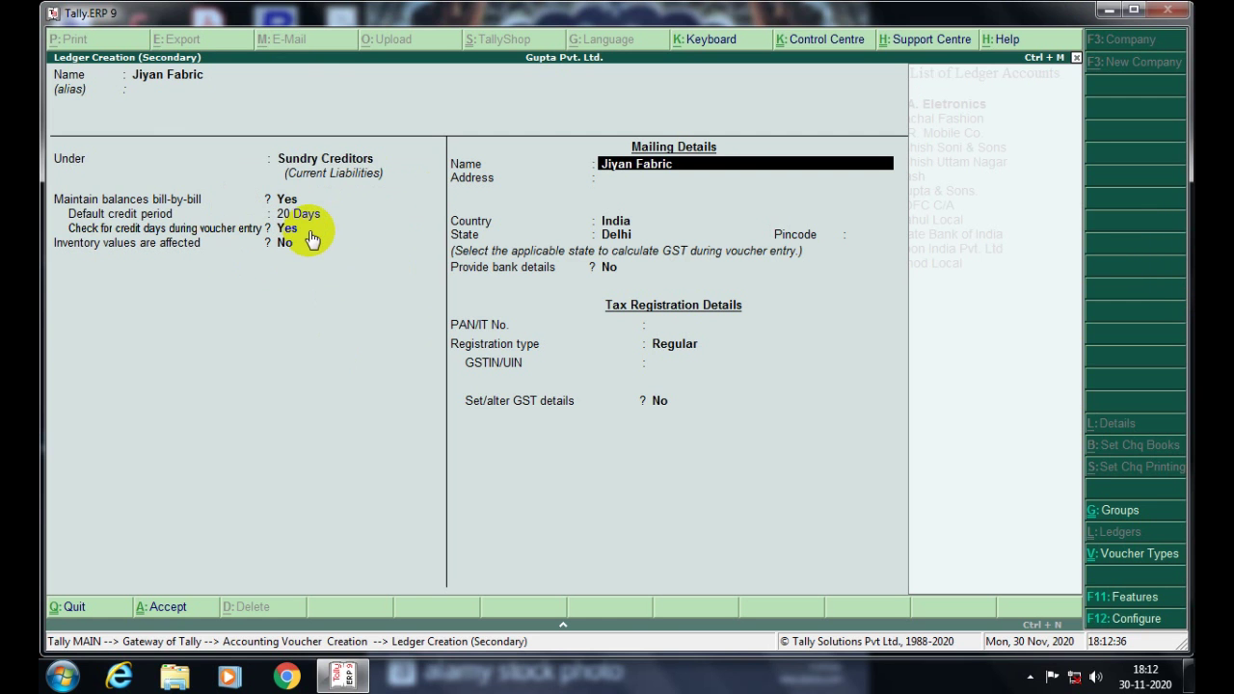
Keep the mailing name, enter the supplier's mailing address, and set the country to India and the state to Gujarat
key(Return)
text(Su)
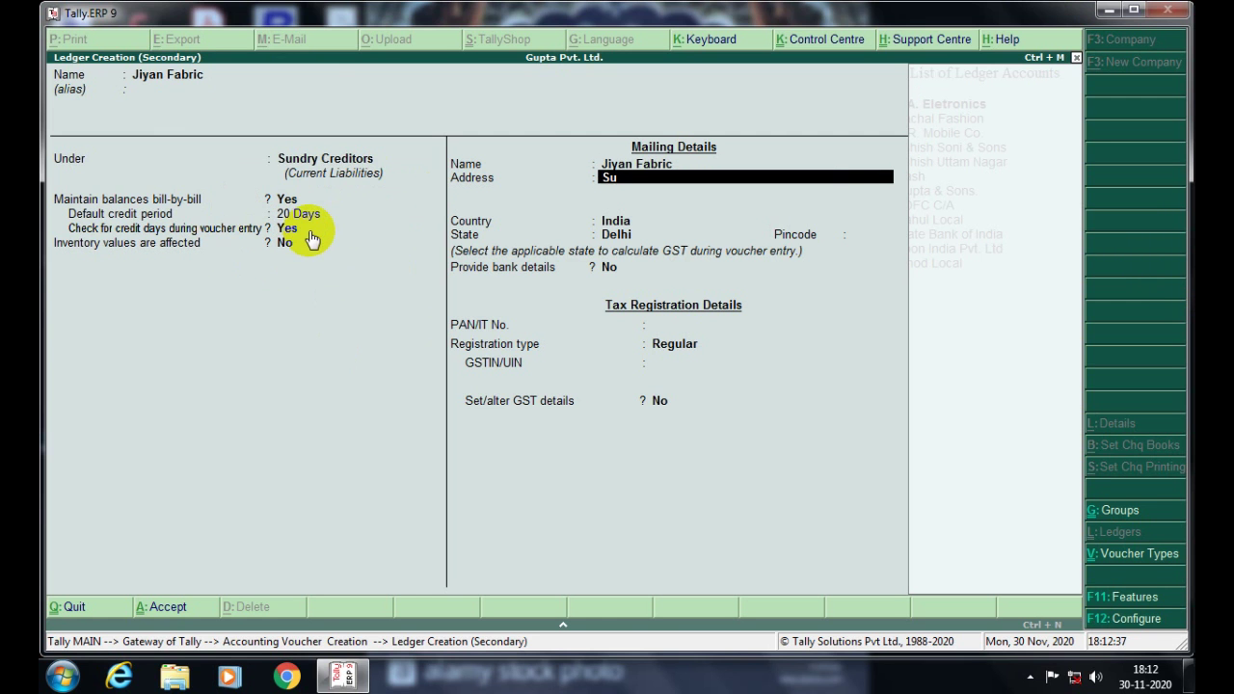
text(raj , Gujra)
key(Return)
key(Return)
key(Return)
key(Return)
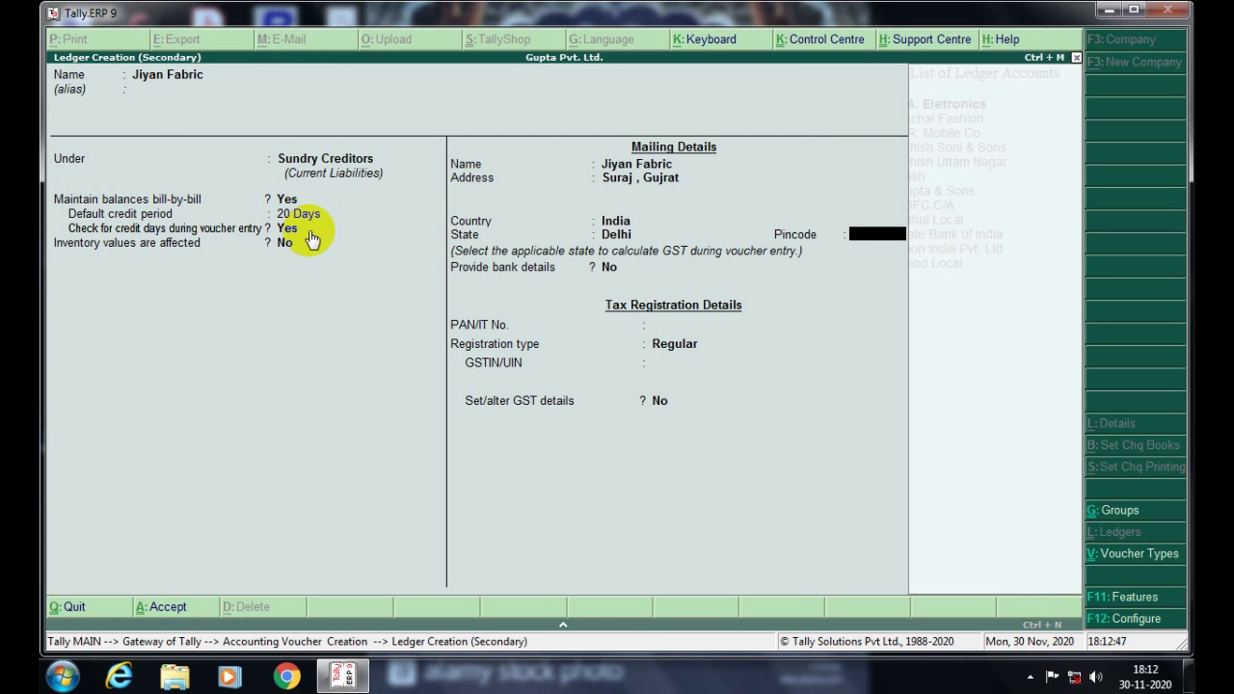
key(BackSpace)
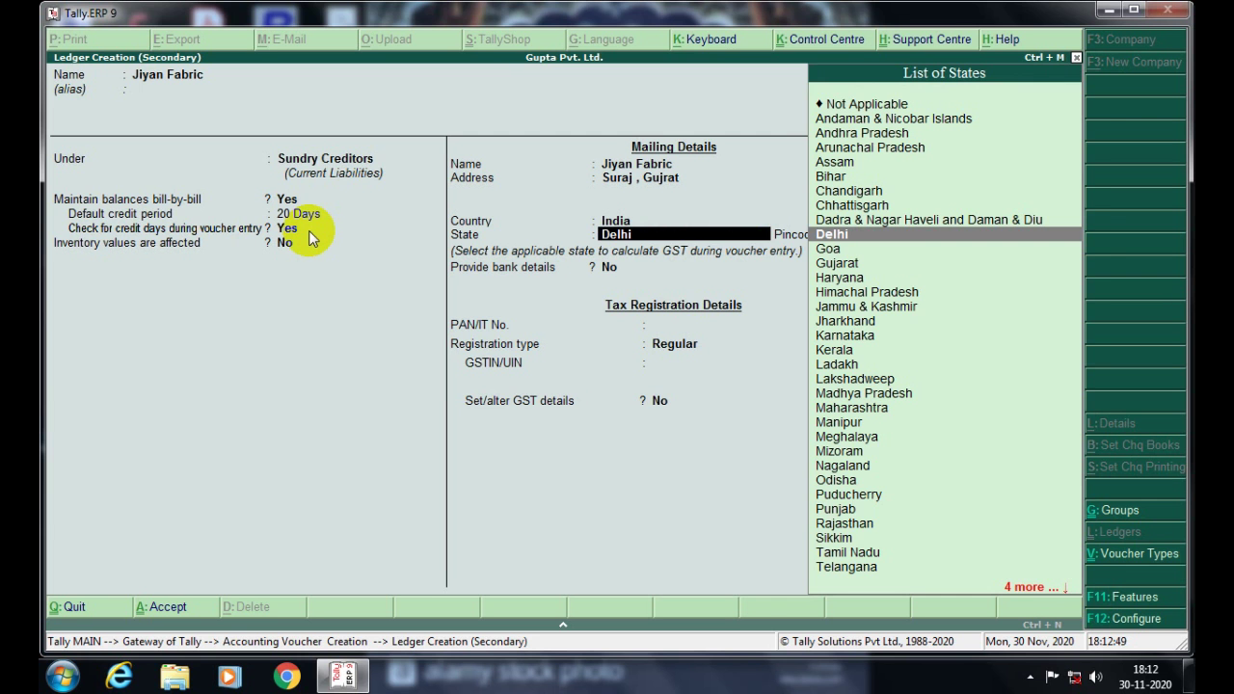
text(guj)
key(Return)
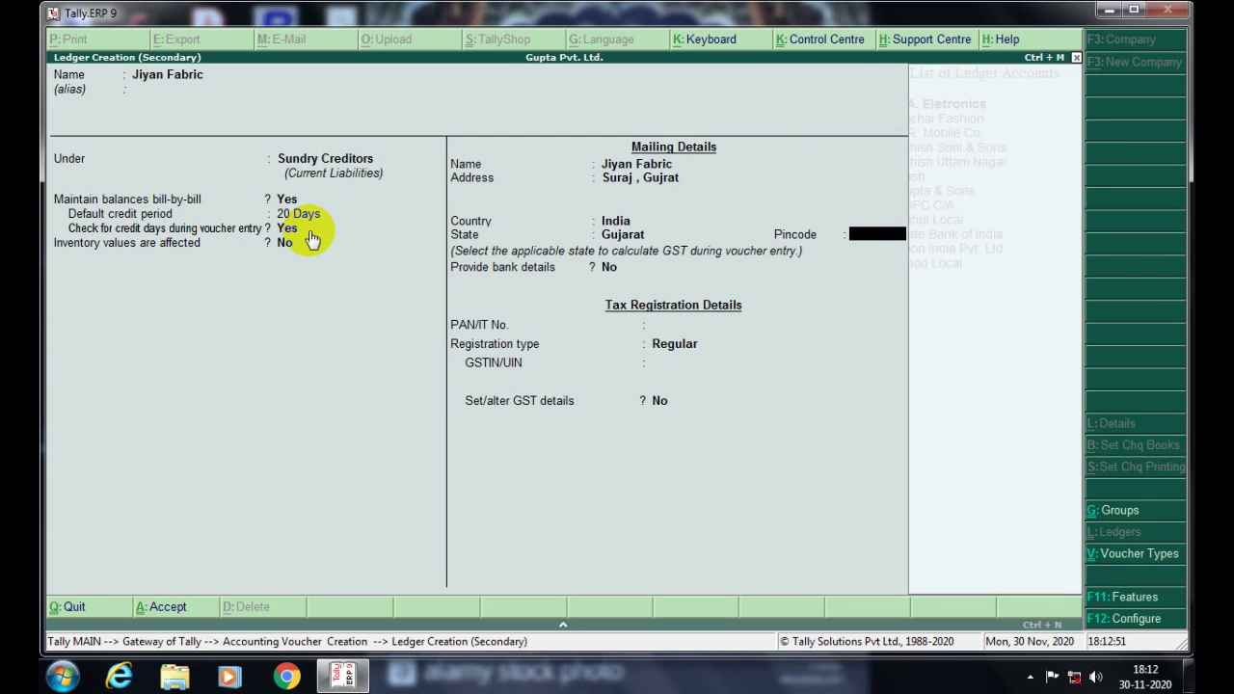
Save the supplier ledger with registration type Regular, no bank or GST details, and the pincode, PAN and GSTIN left blank
key(Return)
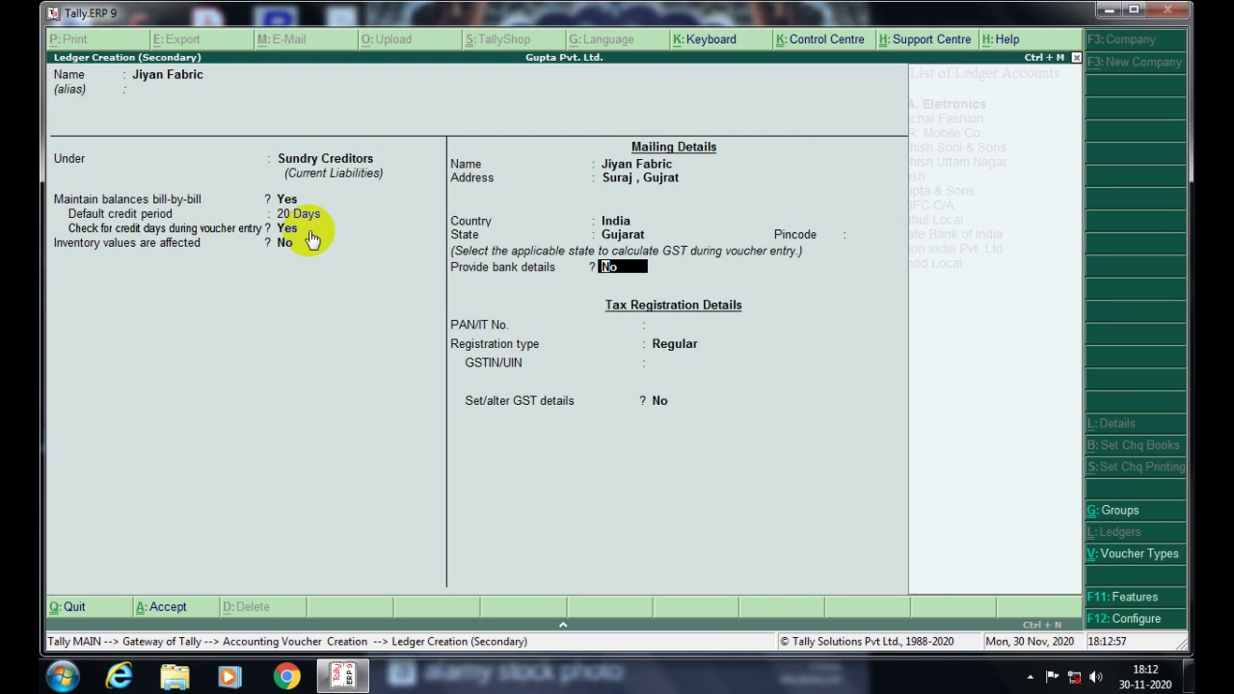
key(Return)
key(Return)
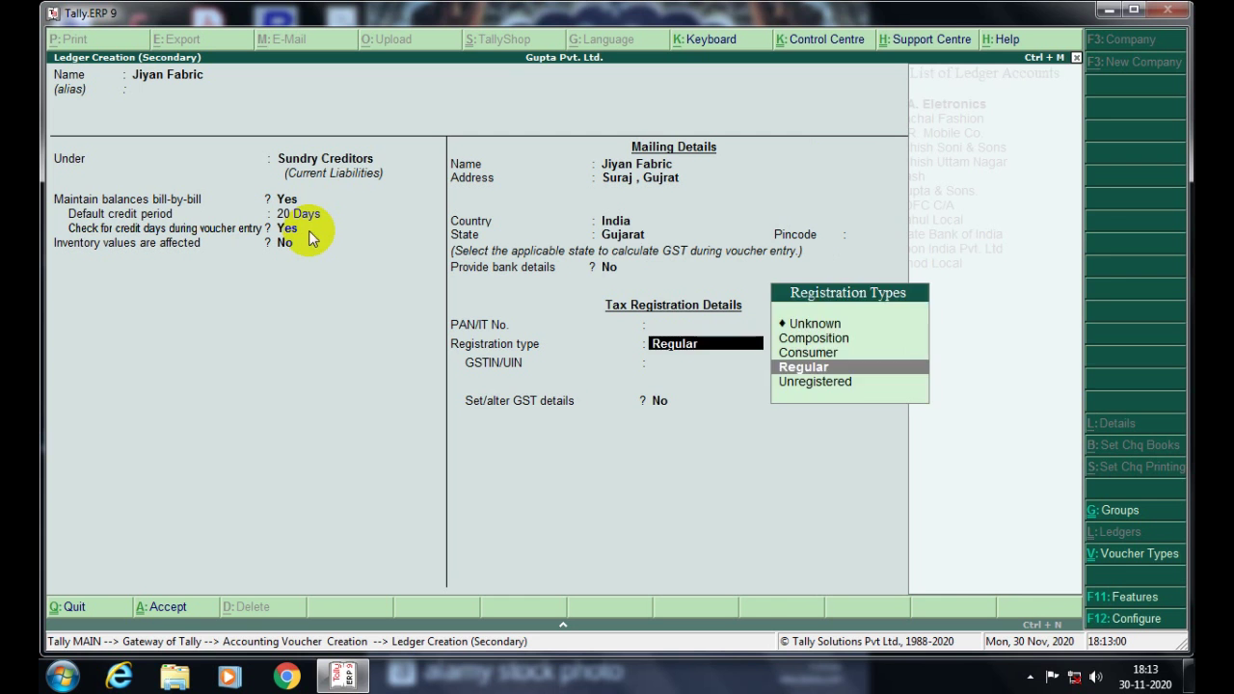
key(Return)
key(Return)
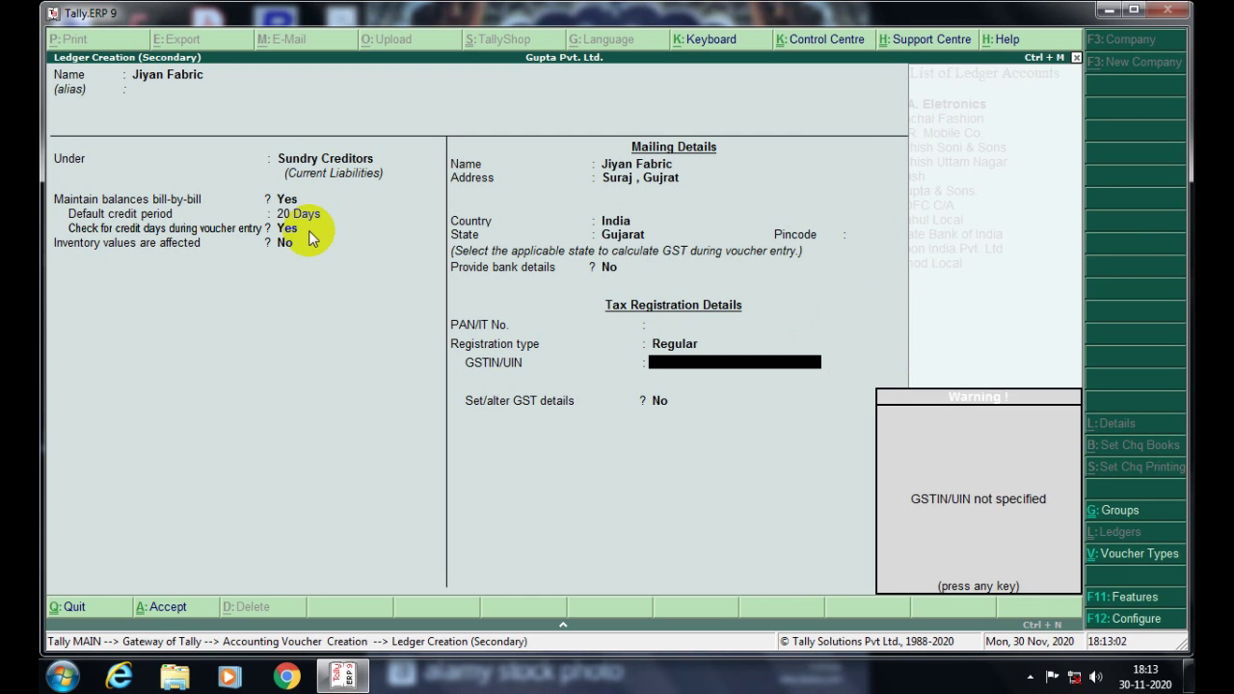
key(Return)
key(Return)
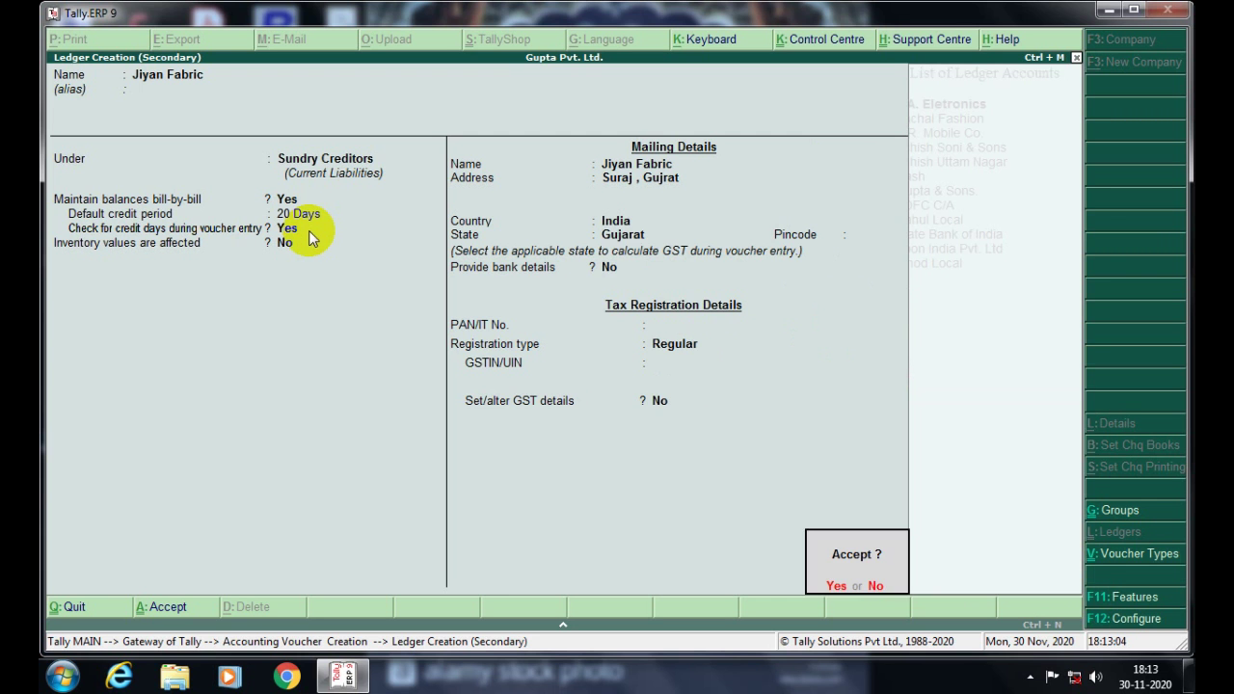
key(Return)
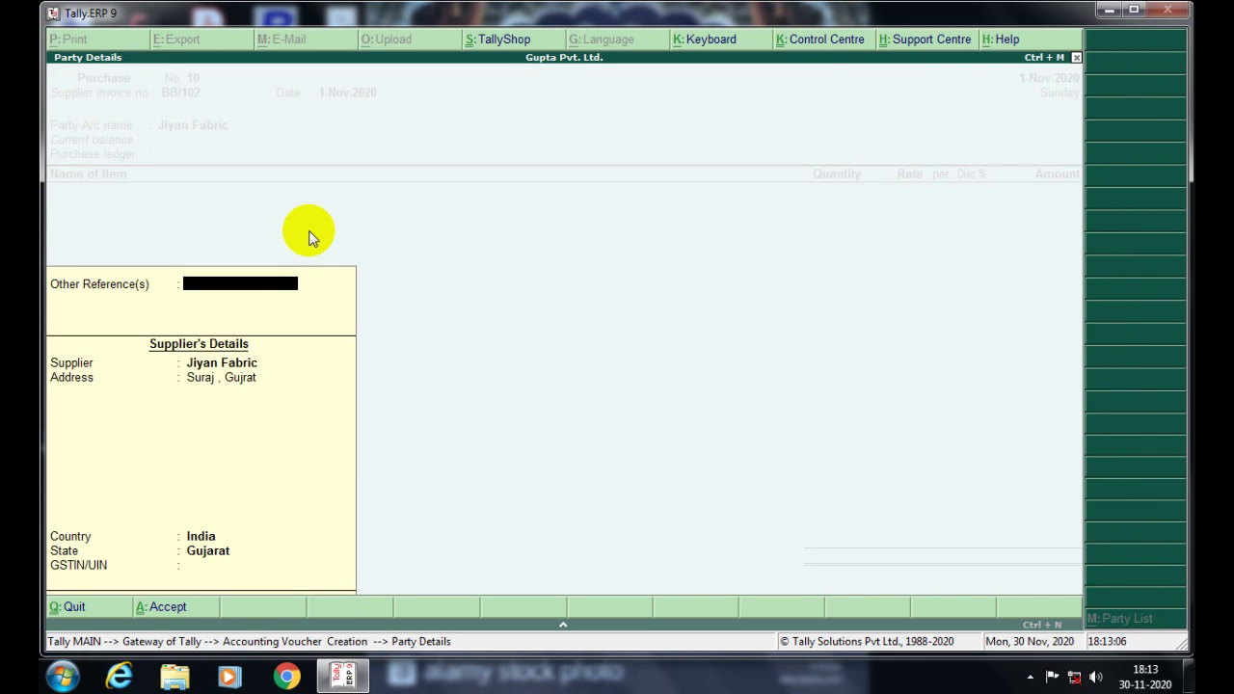
Accept the supplier's party details unchanged and select PURCHASE A/C as the purchase ledger
key(Return)
key(Return)
key(Return)
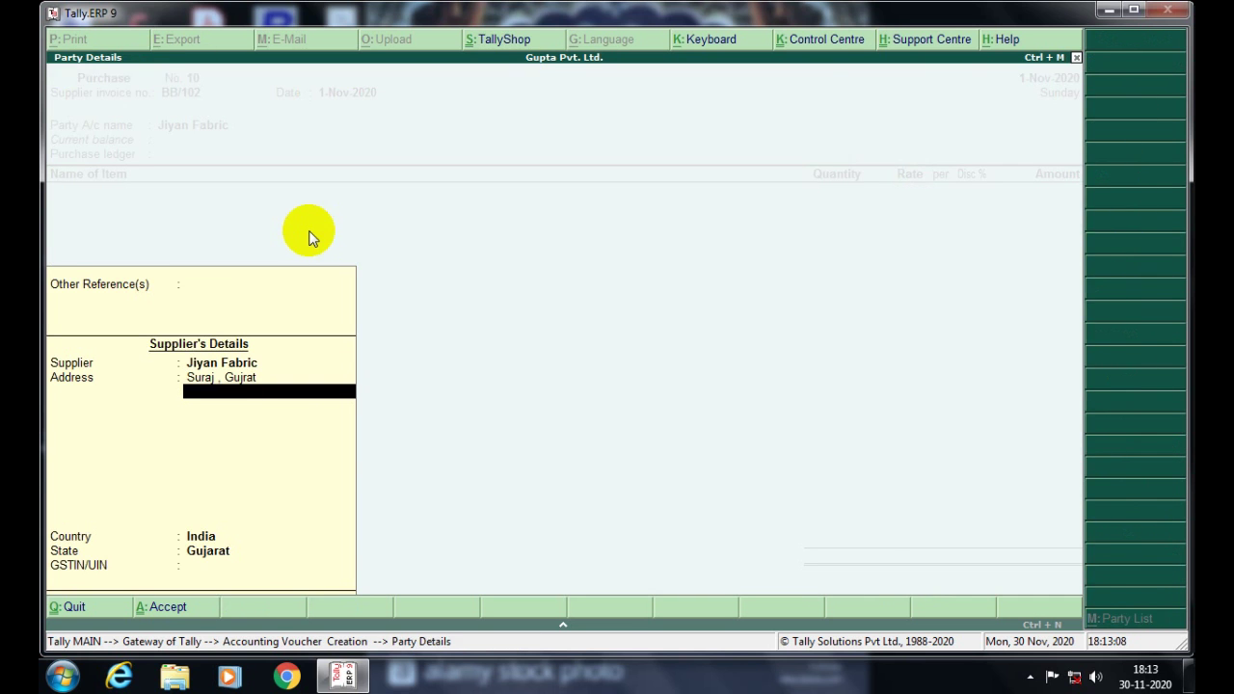
key(Return)
key(Return)
key(Return)
key(Return)
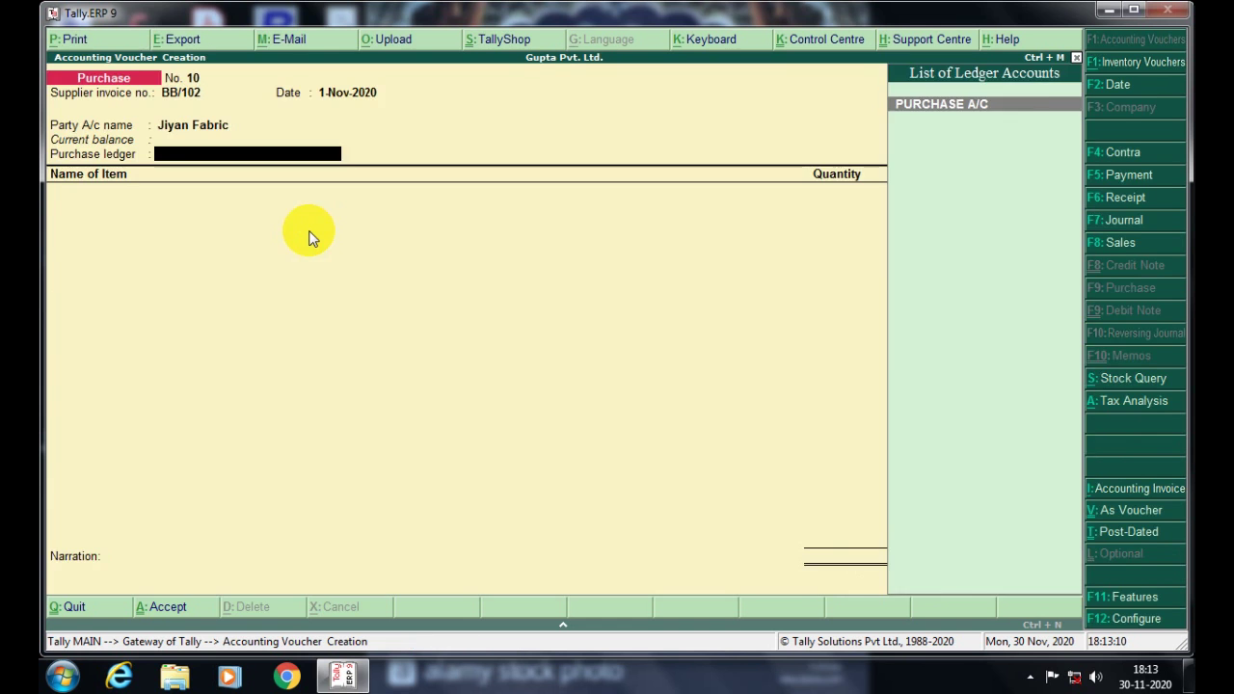
key(Return)
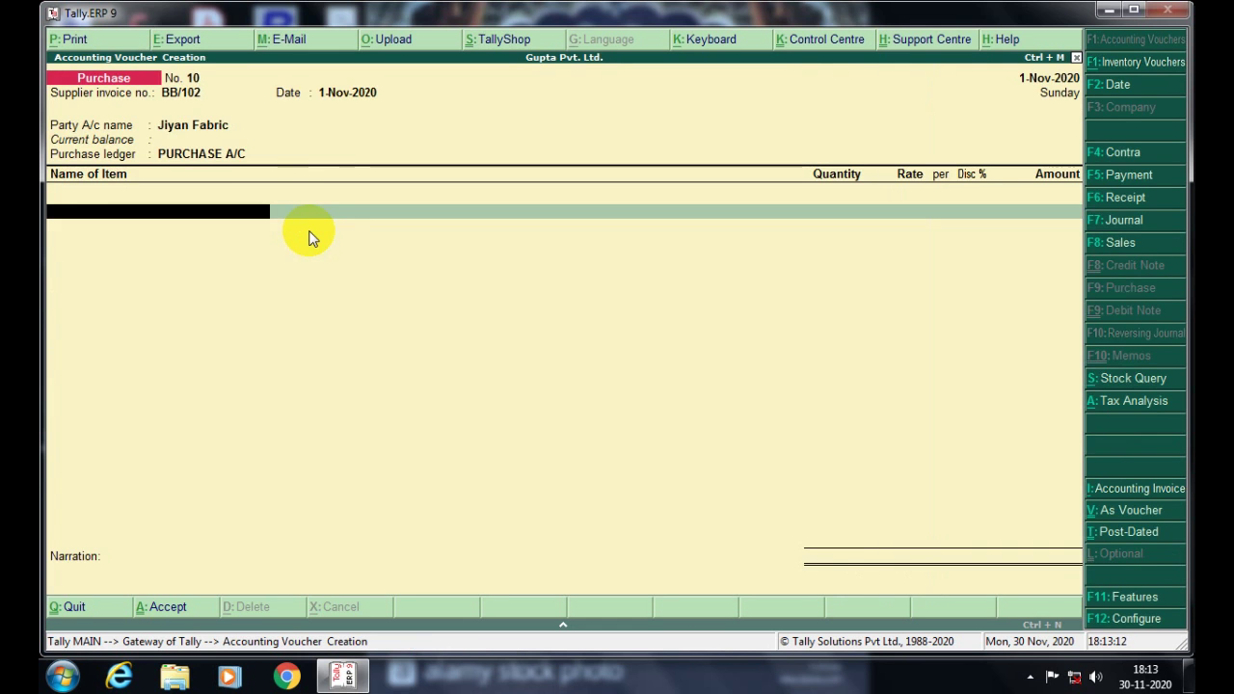
Select the stock item Siffon L-107 for the first purchase line and open its item allocations
text(F)
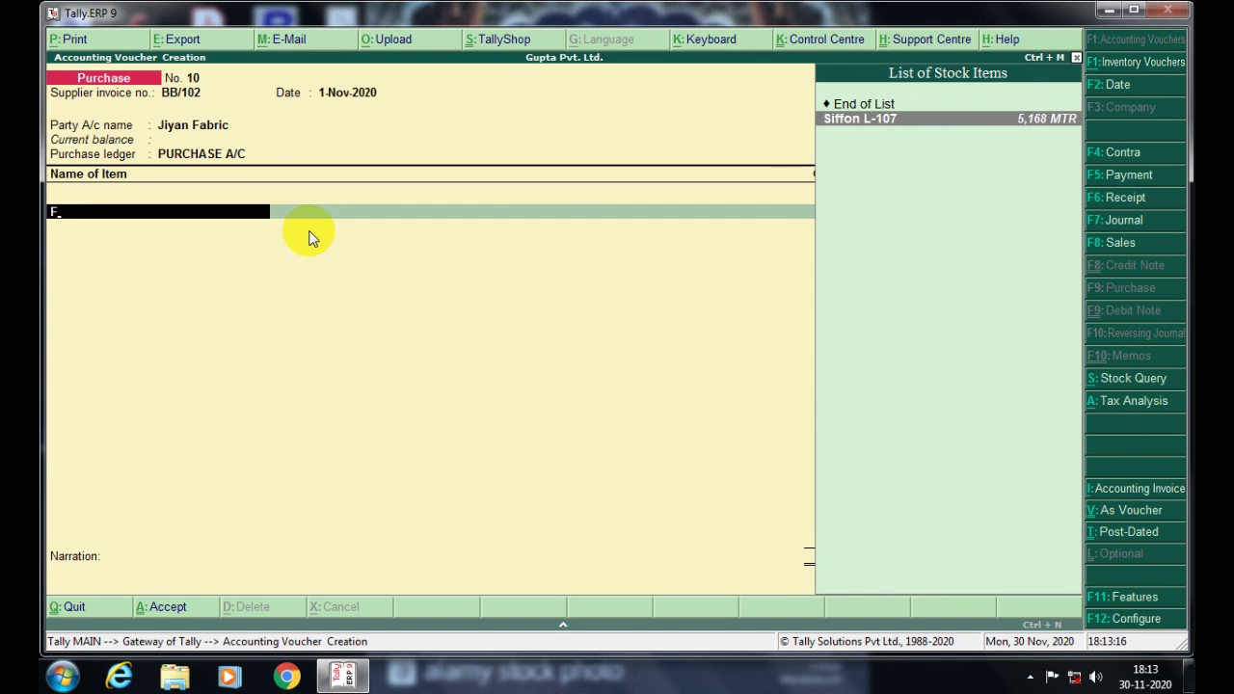
key(Return)
key(Return)
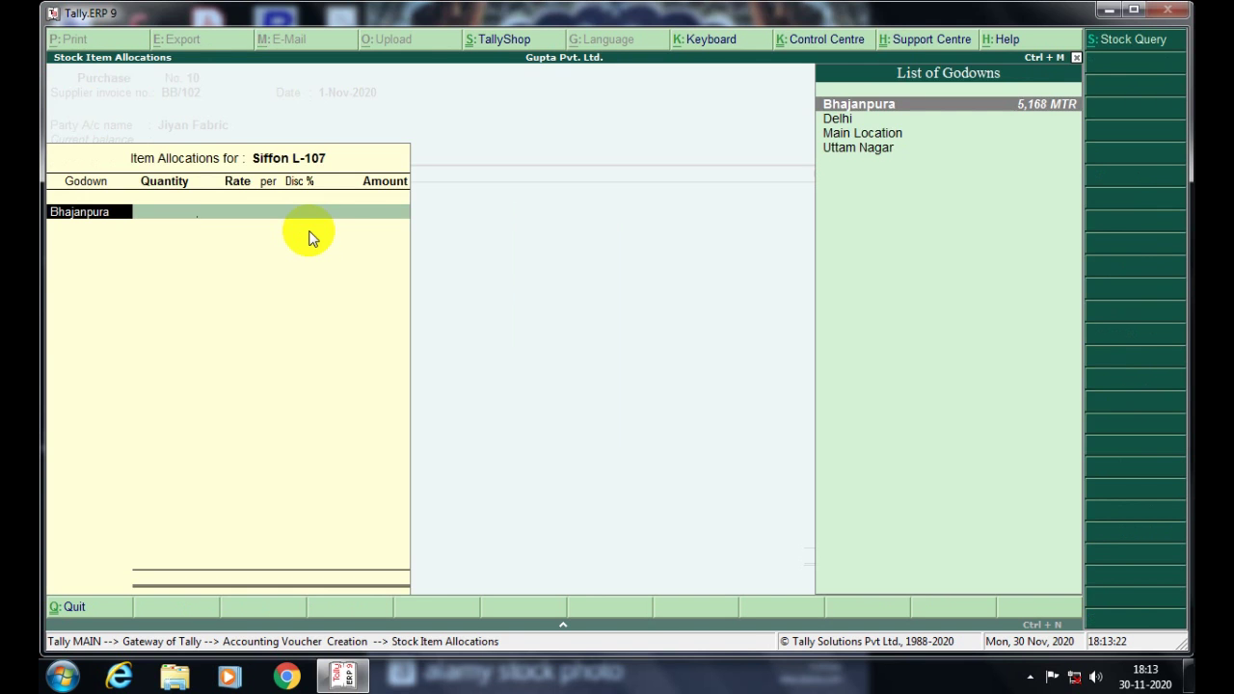
Allocate 5819 MTR of Siffon L-107 to the Uttam Nagar godown
key(Down)
key(Down)
key(Down)
key(Return)
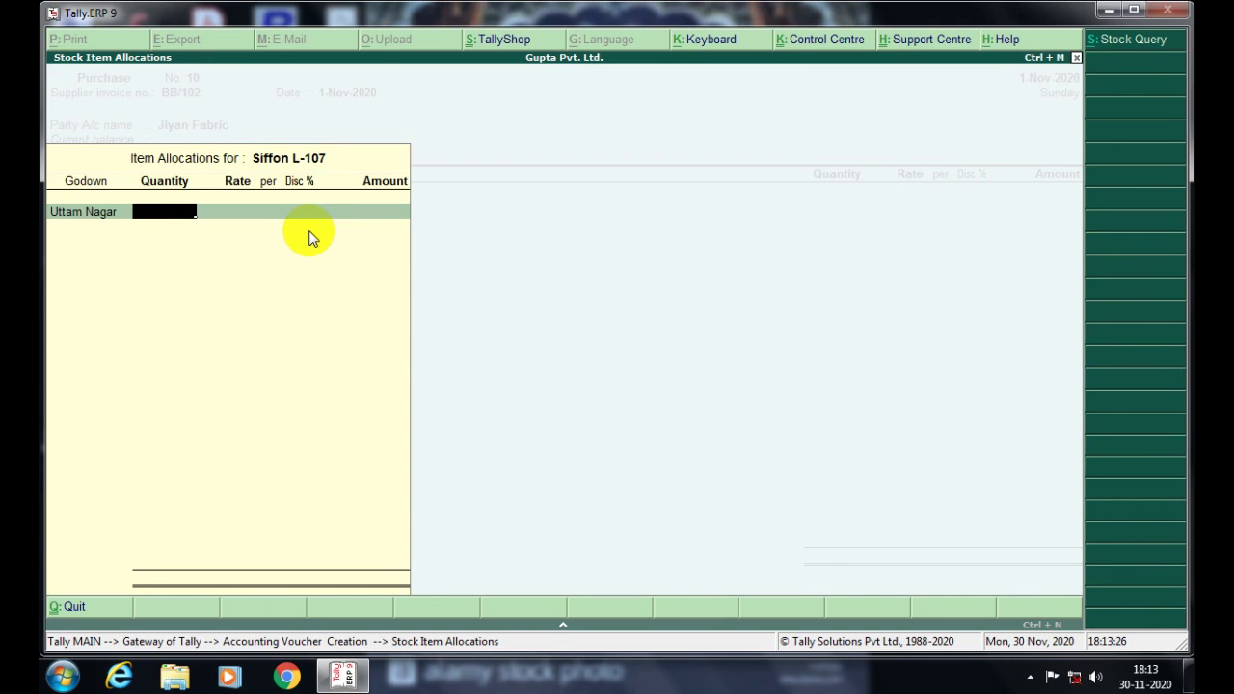
text(5819)
key(Return)
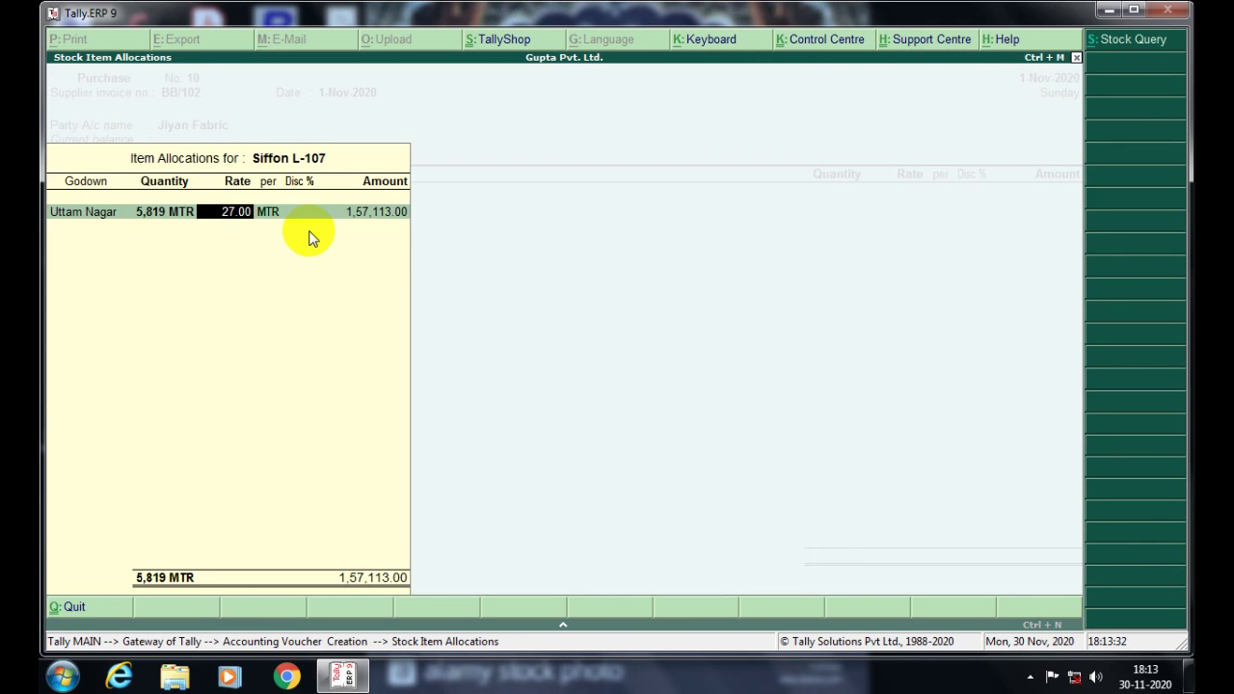
Set the Siffon L-107 rate to 18 per MTR without a discount and accept the item allocation
key(BackSpace)
key(Return)
text(18)
key(Return)
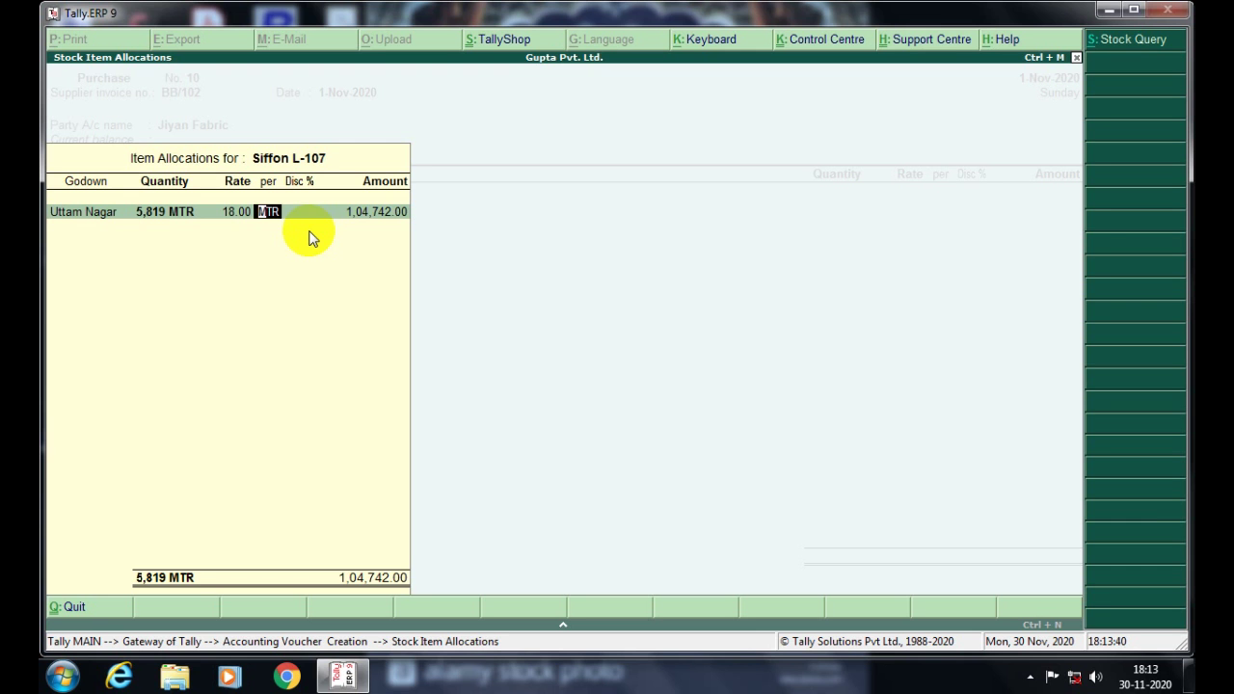
key(Return)
key(Return)
key(Return)
key(Return)
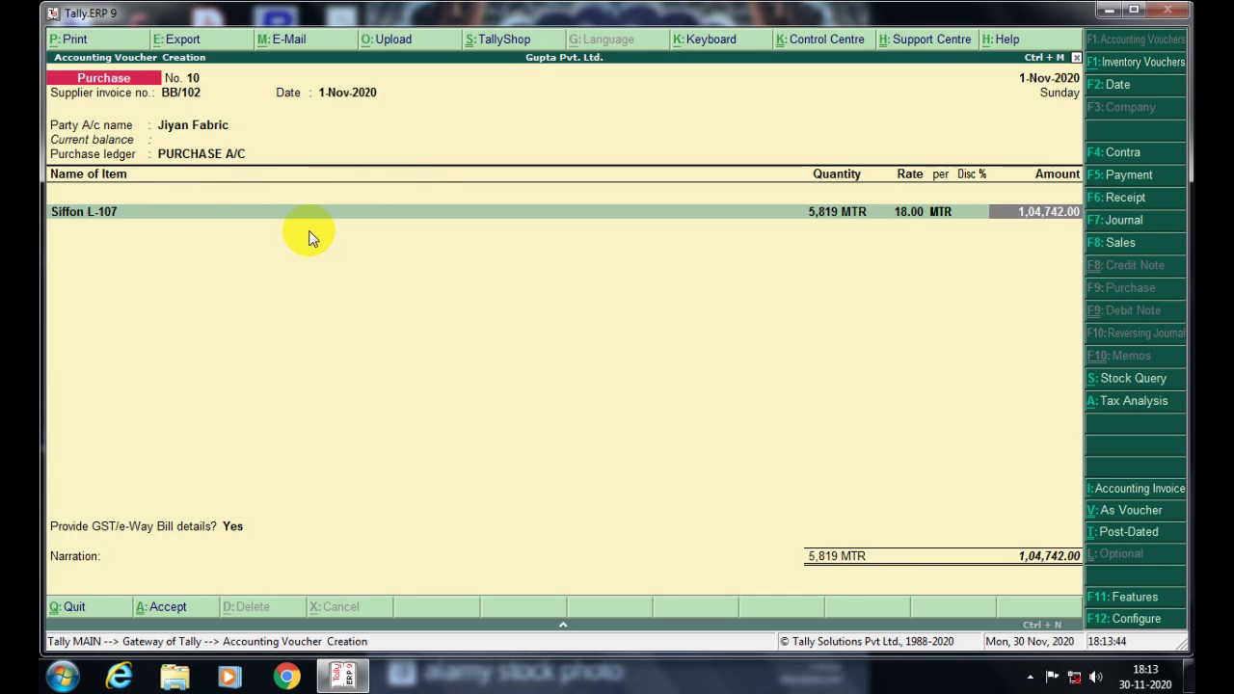
key(Return)
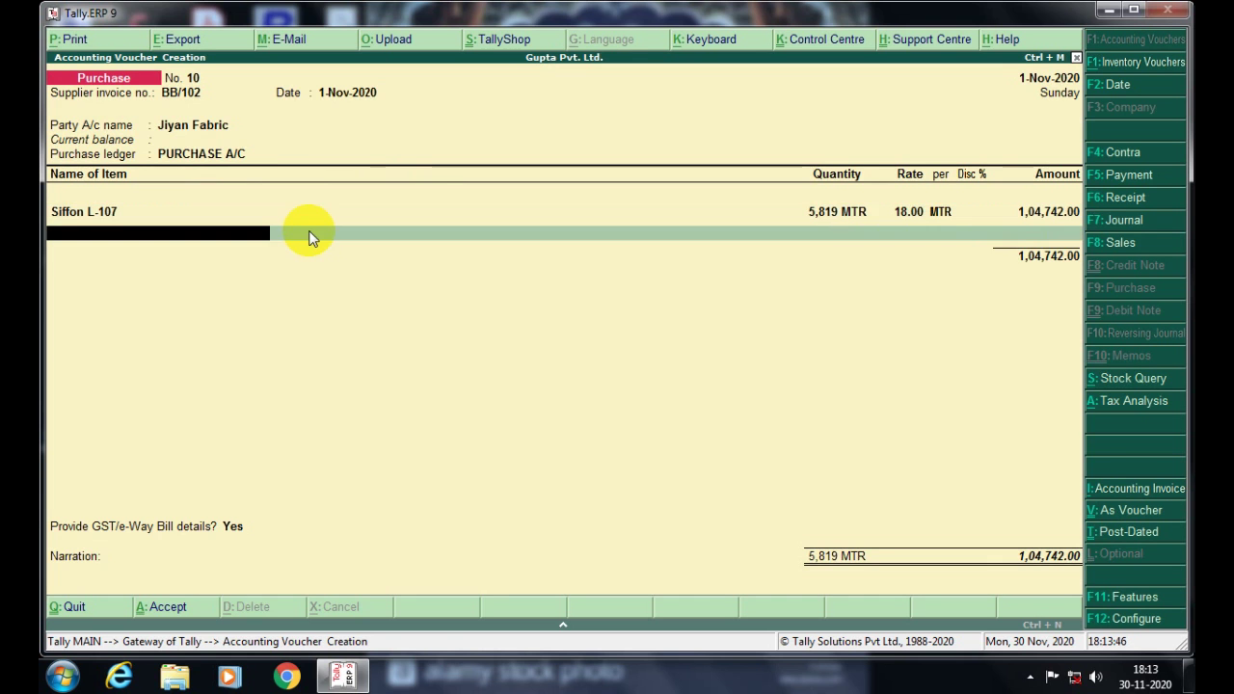
Try to add the CGST and SGST ledgers below the item, dismissing the Windows colour scheme message
text(C)
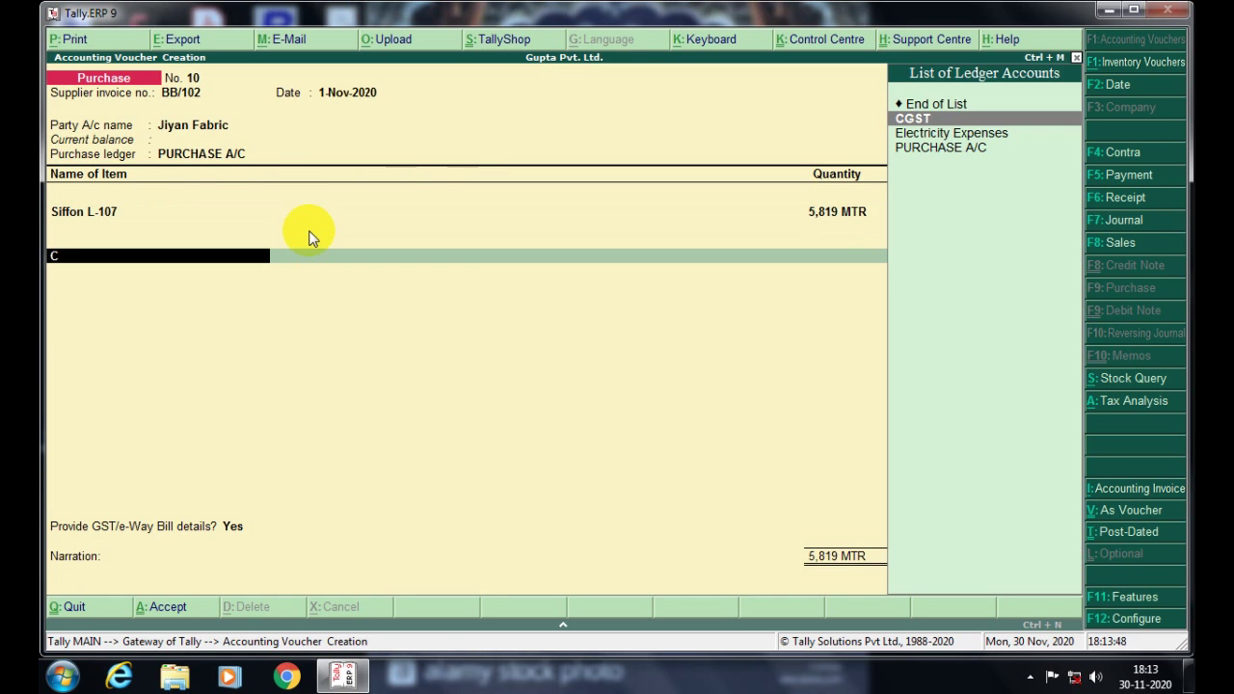
key(Return)
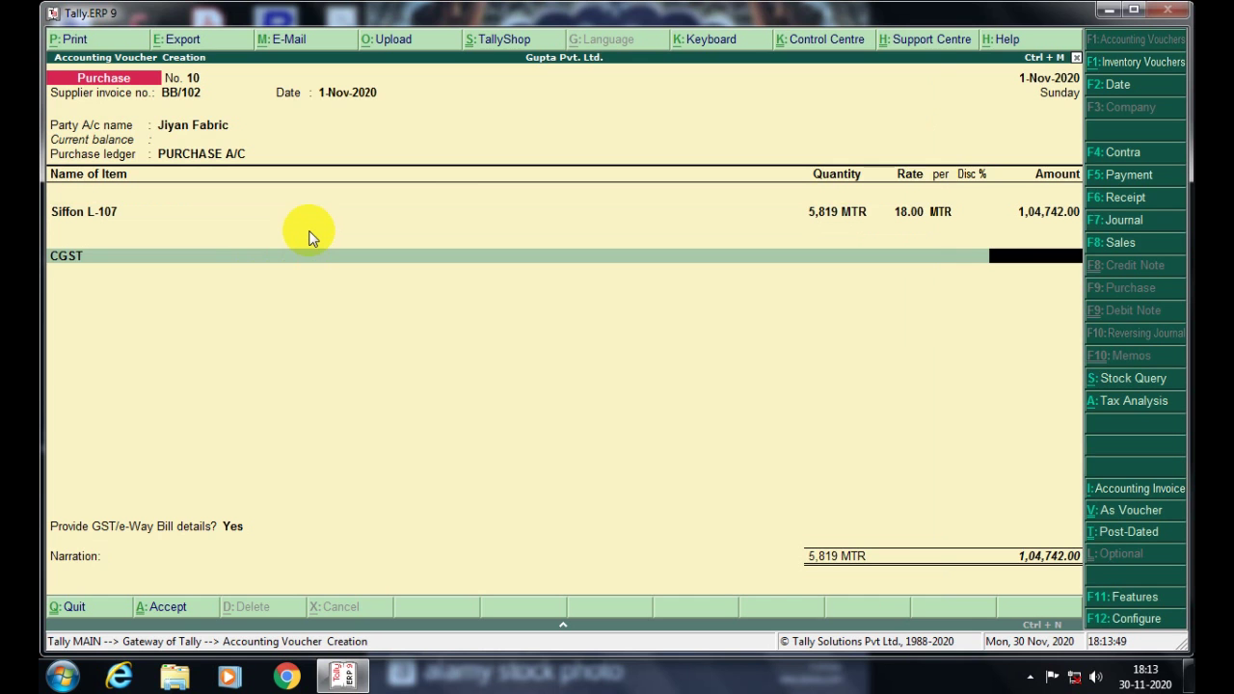
key(Return)
text(Sg)
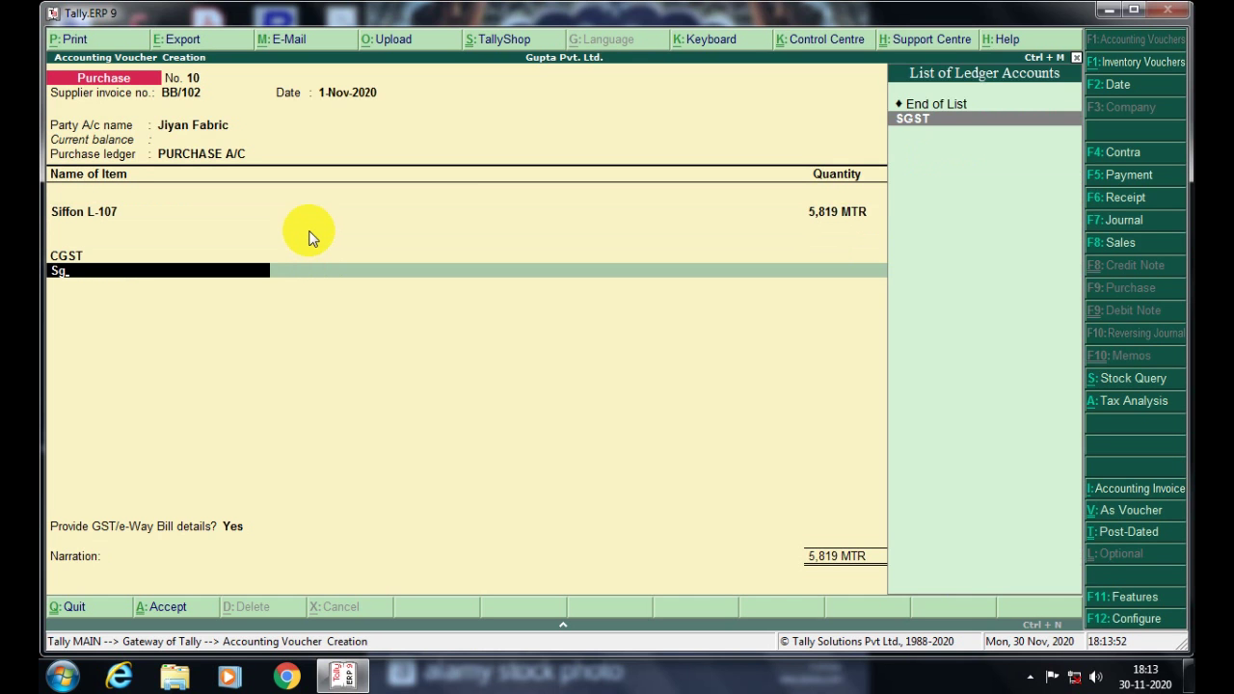
key(Return)
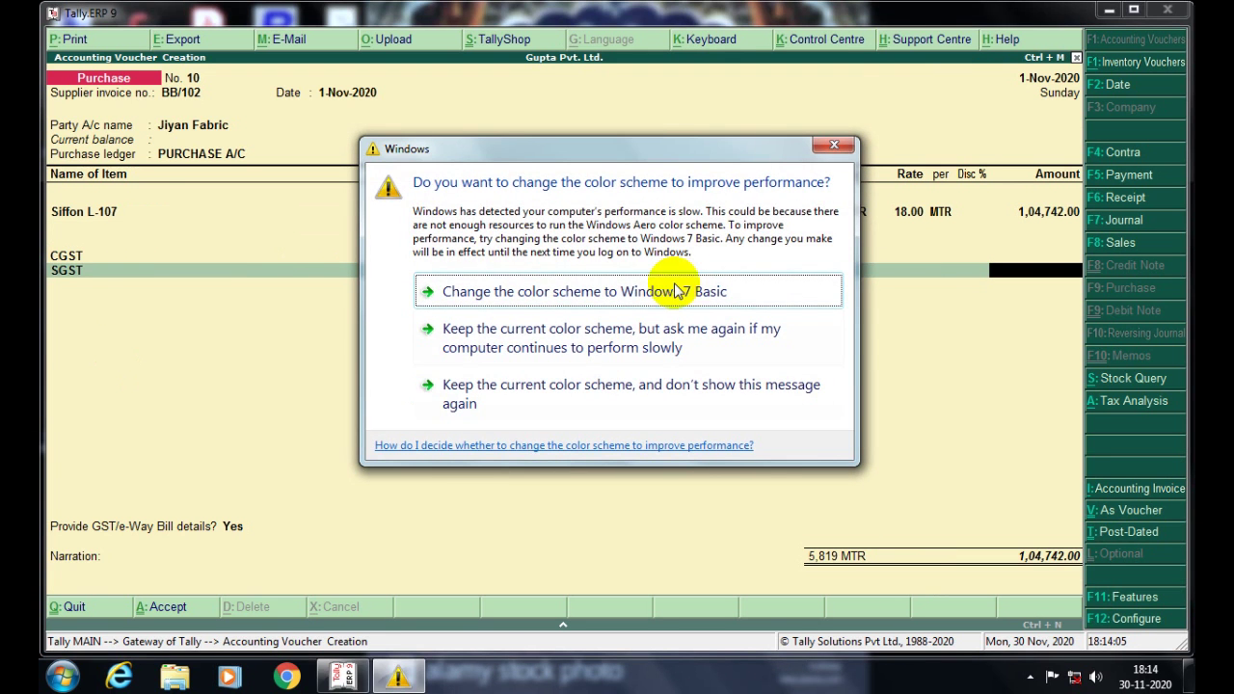
click(835, 146)
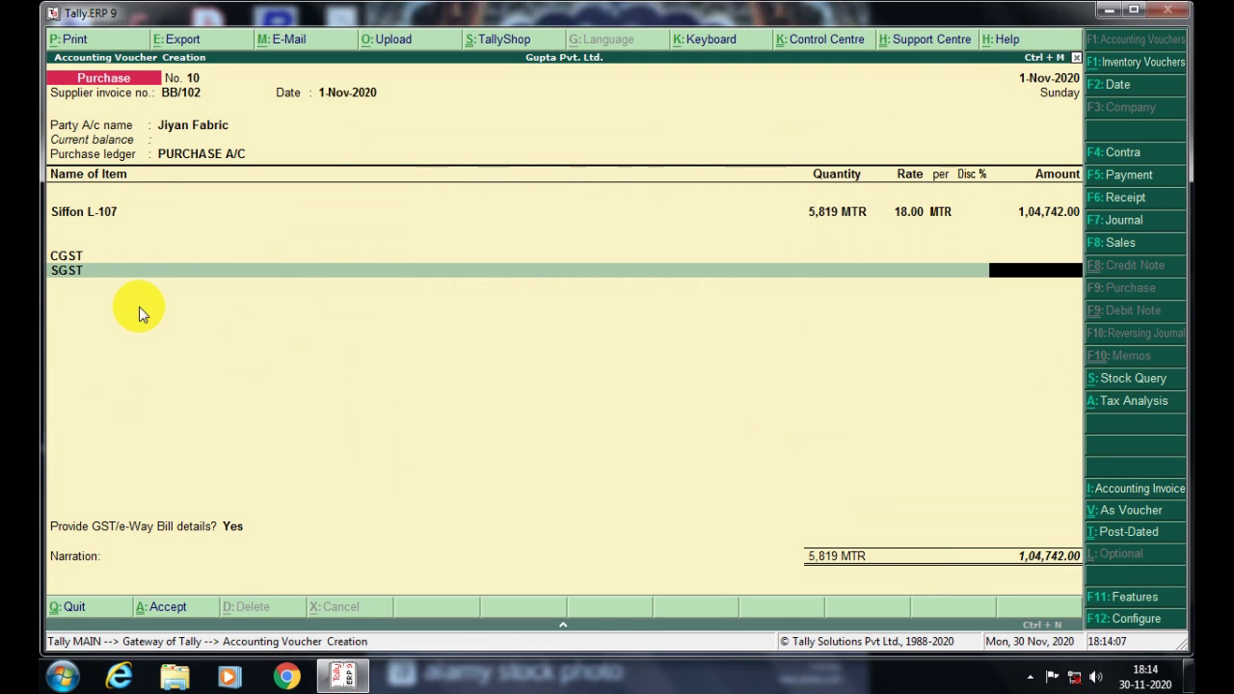
Remove the SGST ledger line from the voucher by replacing it with End of List
click(58, 269)
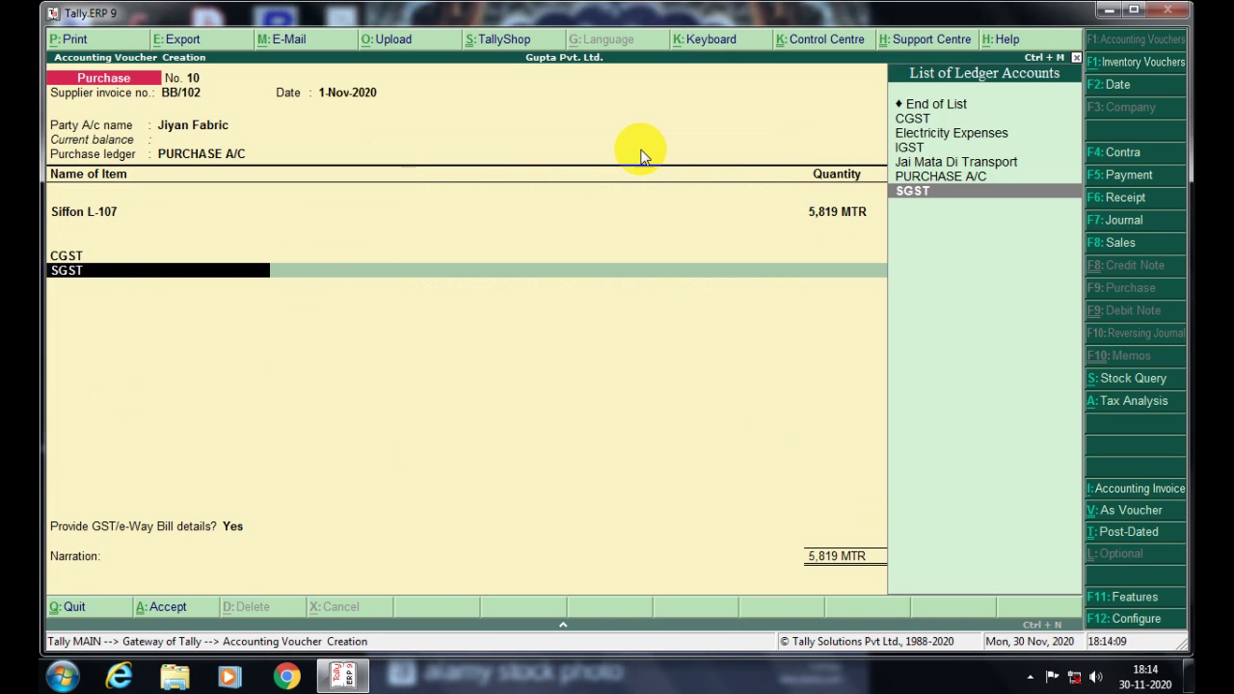
key(Up)
key(Up)
key(Up)
key(Up)
key(Up)
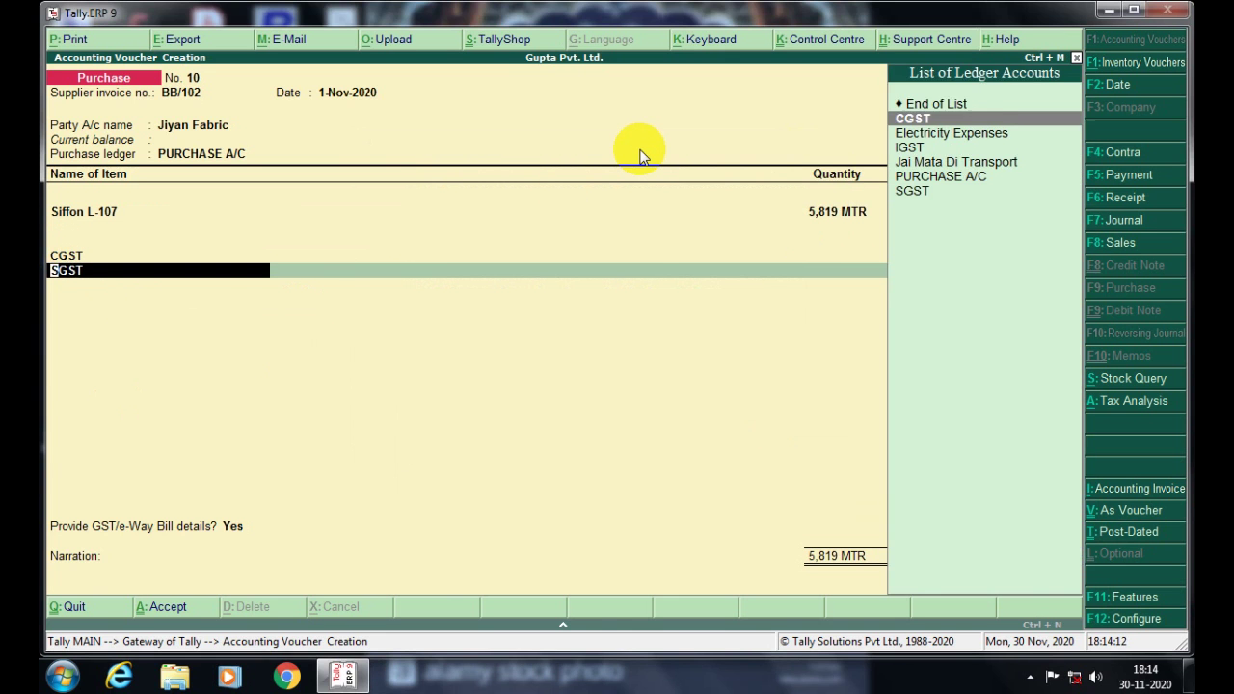
key(Up)
key(Return)
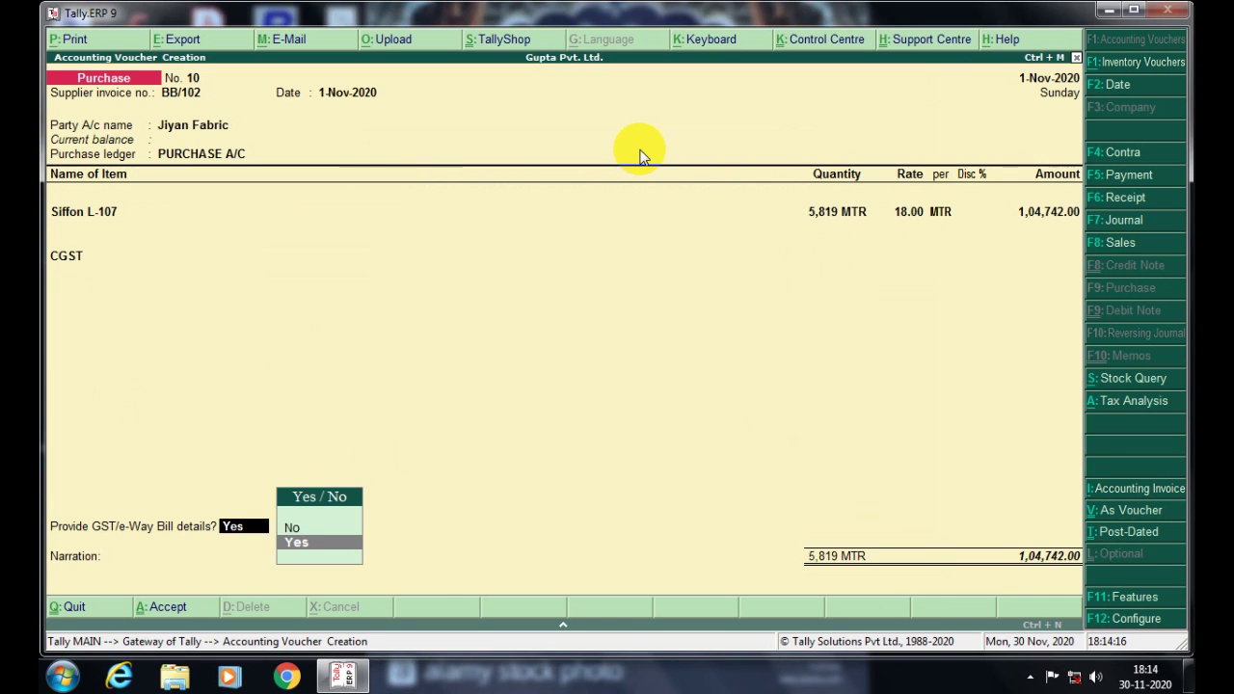
Set the option to provide GST/e-Way Bill details to No
key(Down)
key(Up)
key(Down)
key(Return)
Replace the CGST ledger line with IGST and accept its calculated tax amount
key(Up)
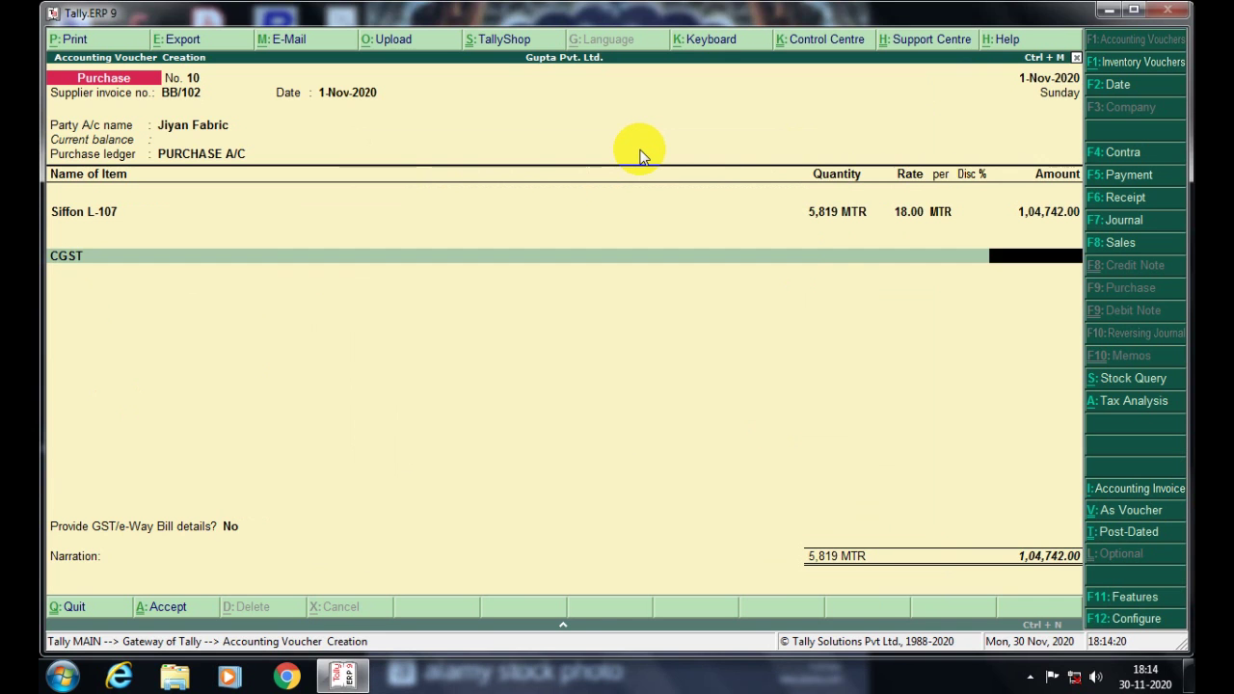
key(Up)
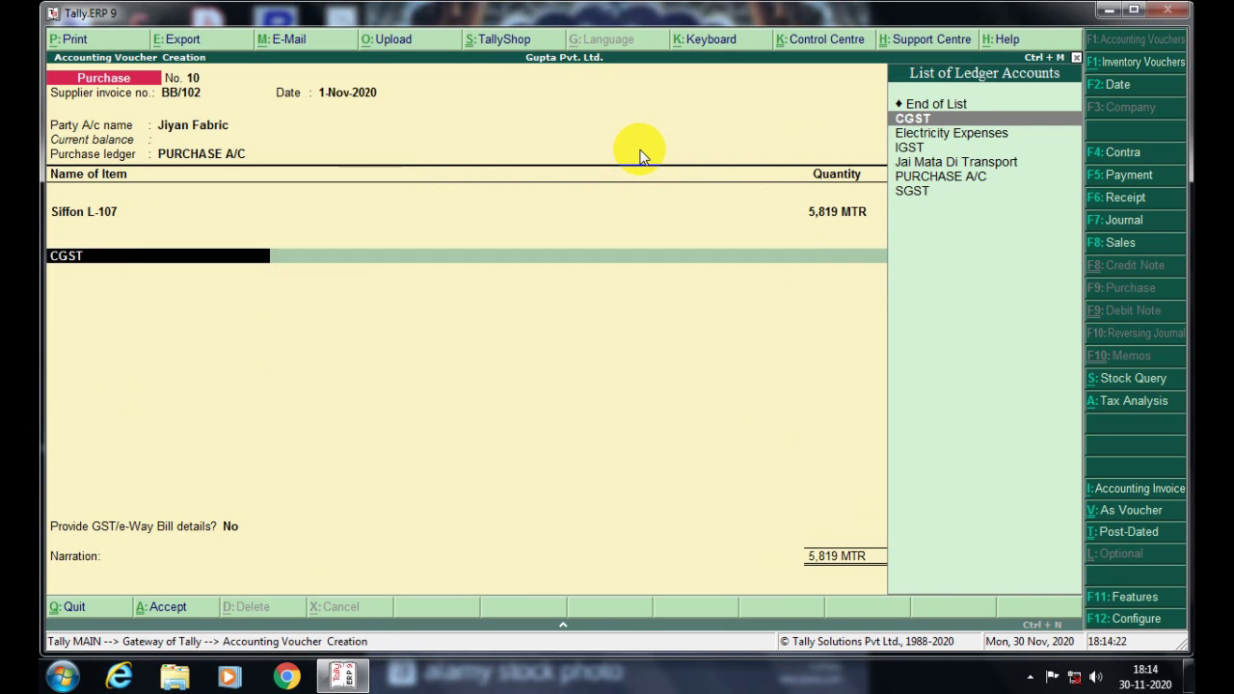
key(Up)
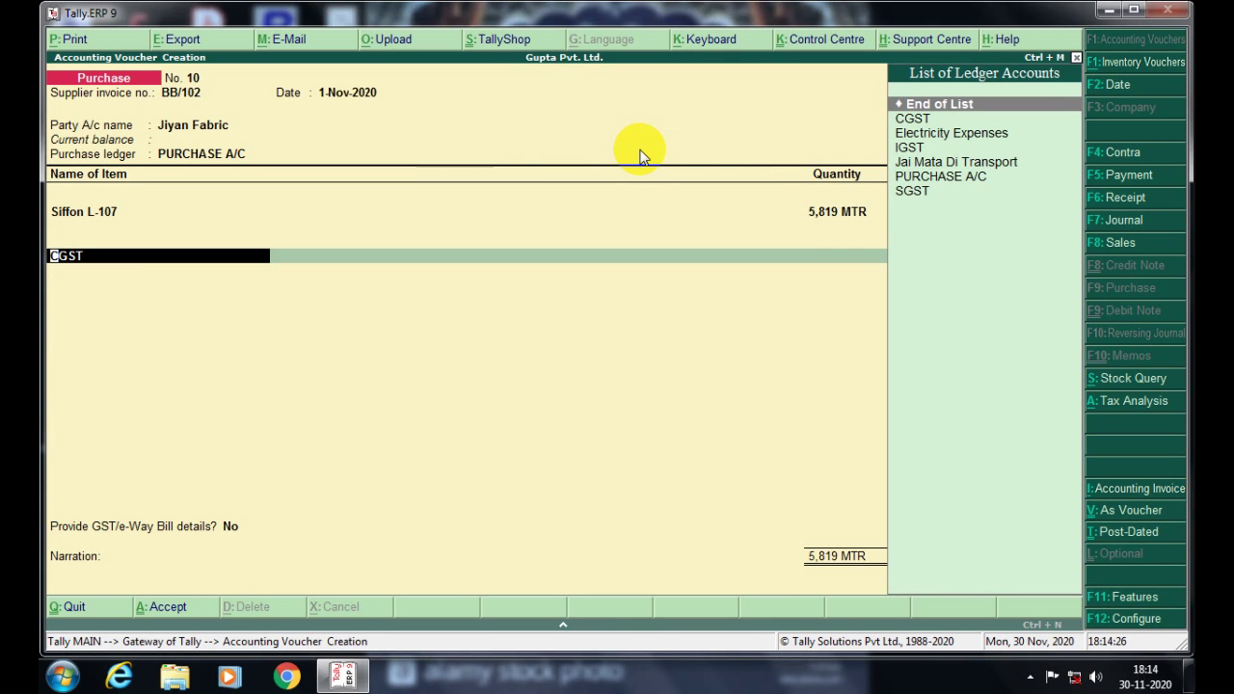
key(Return)
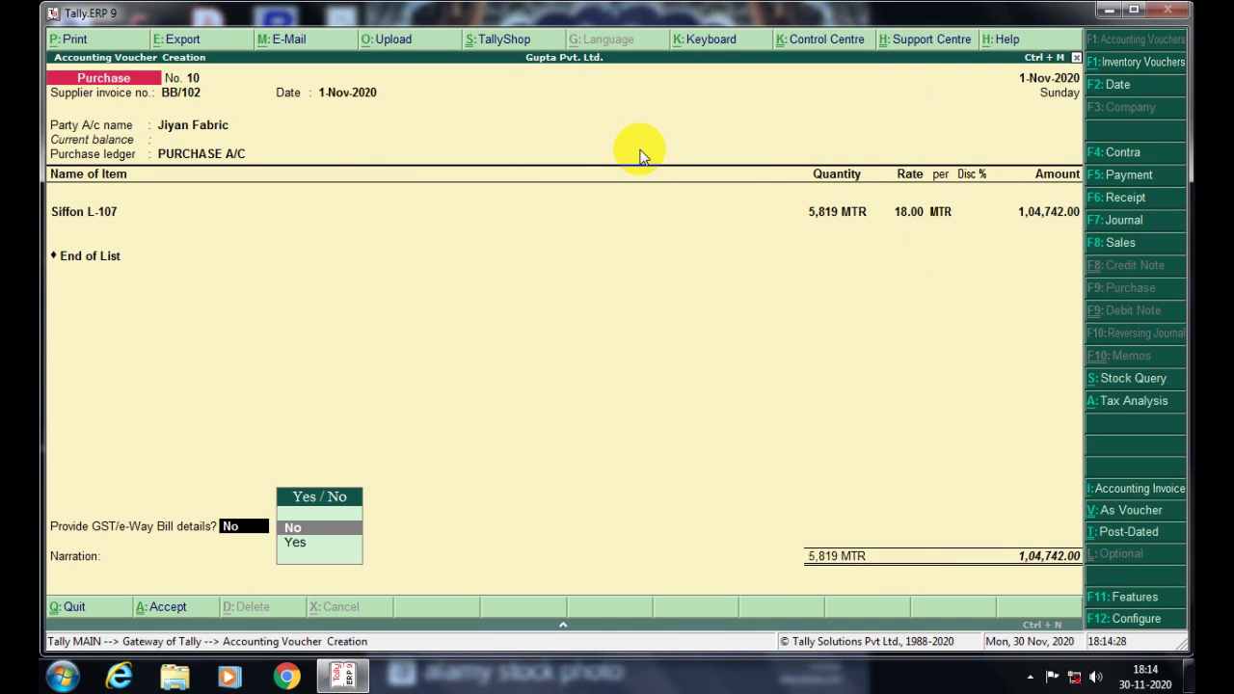
key(BackSpace)
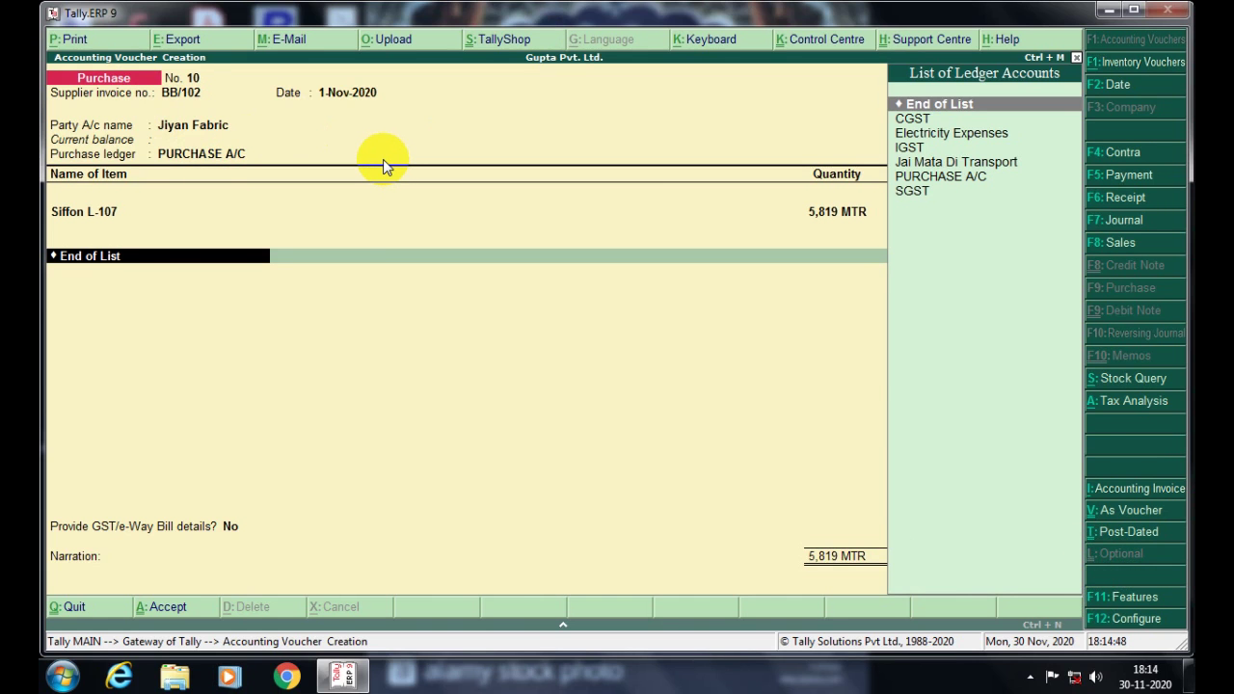
text(Is)
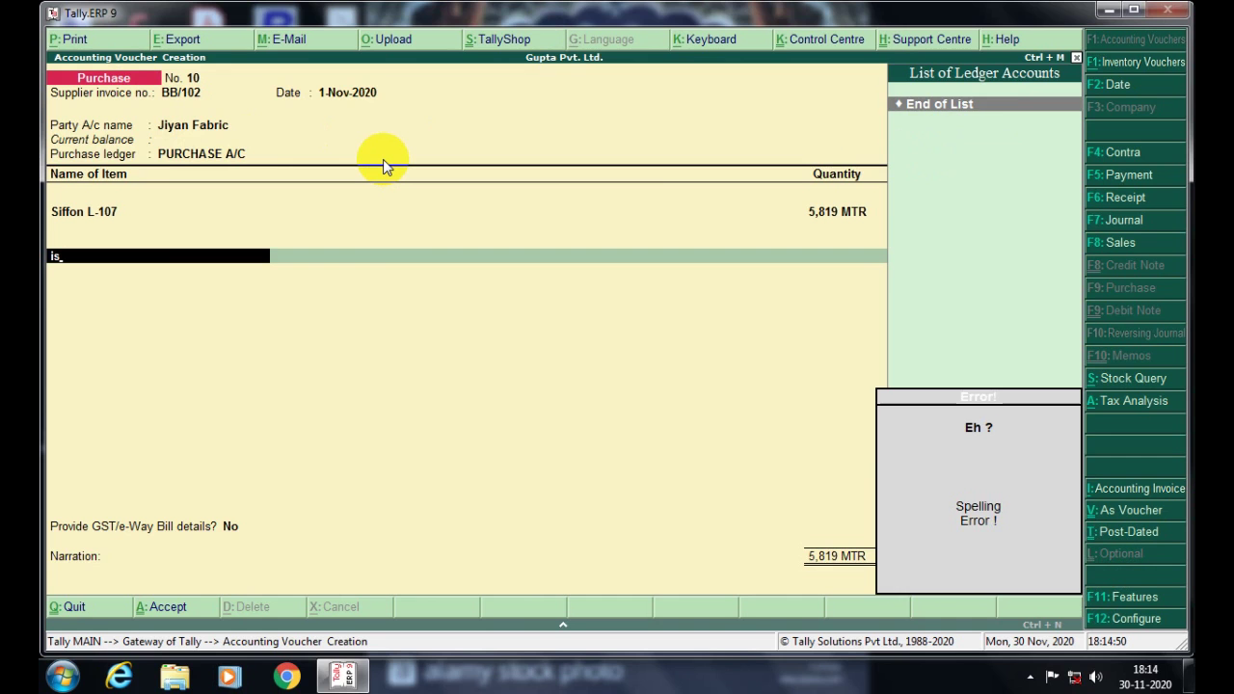
key(BackSpace)
key(Return)
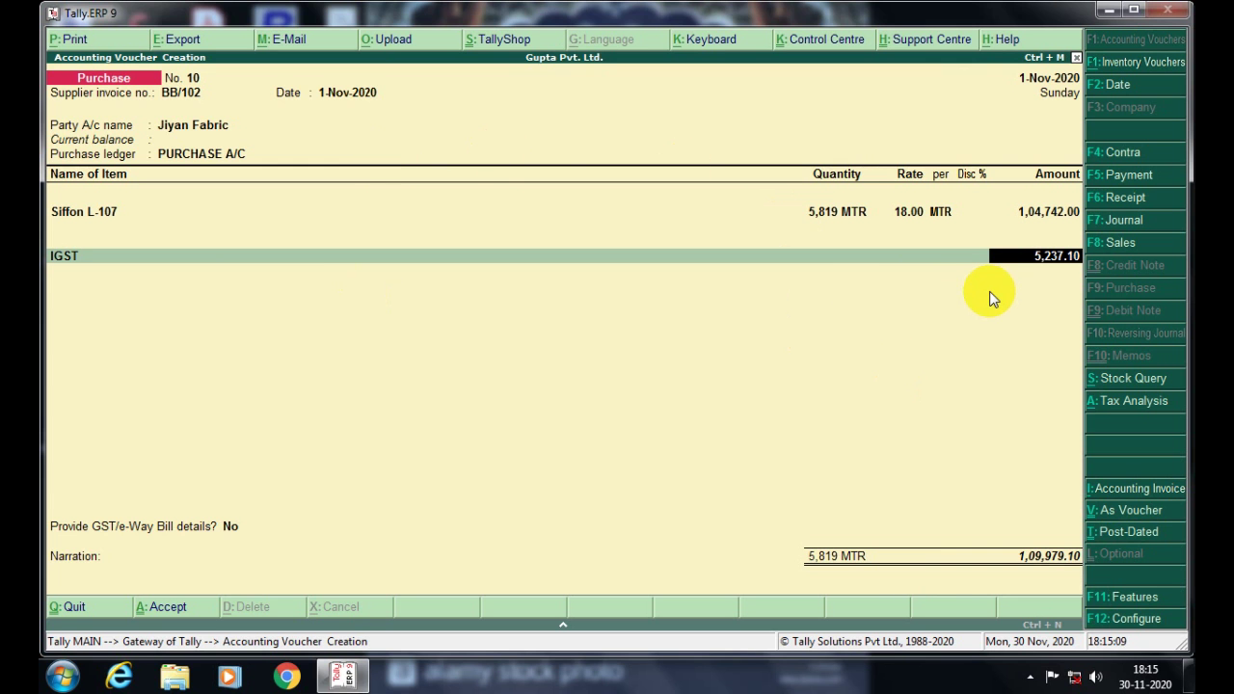
key(Return)
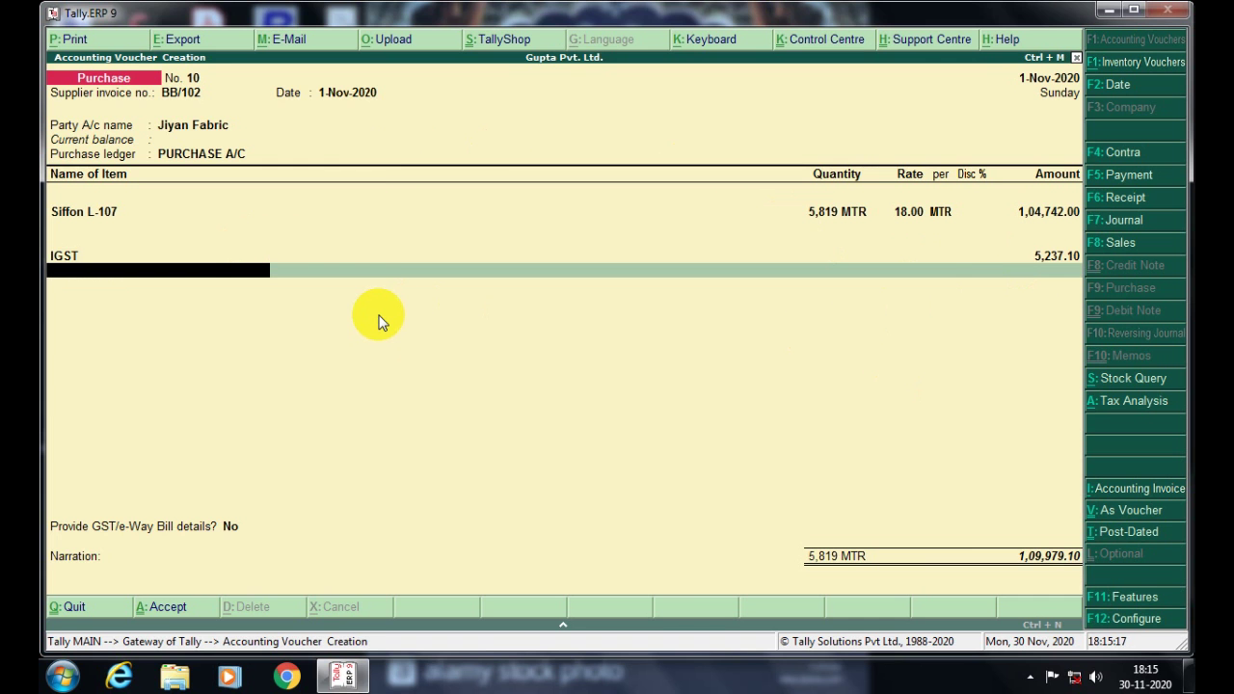
Examine the voucher's tax analysis in detailed form, including the item's integrated tax rate, and return to the voucher
key(alt+a)
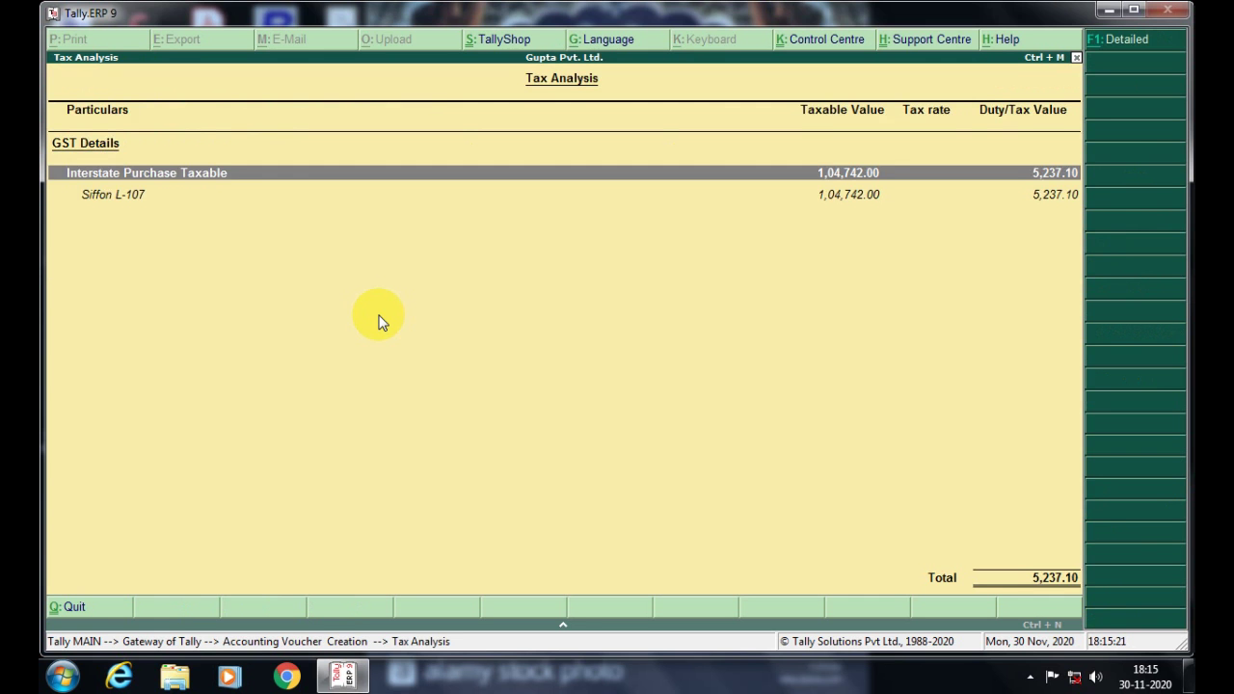
key(alt+F1)
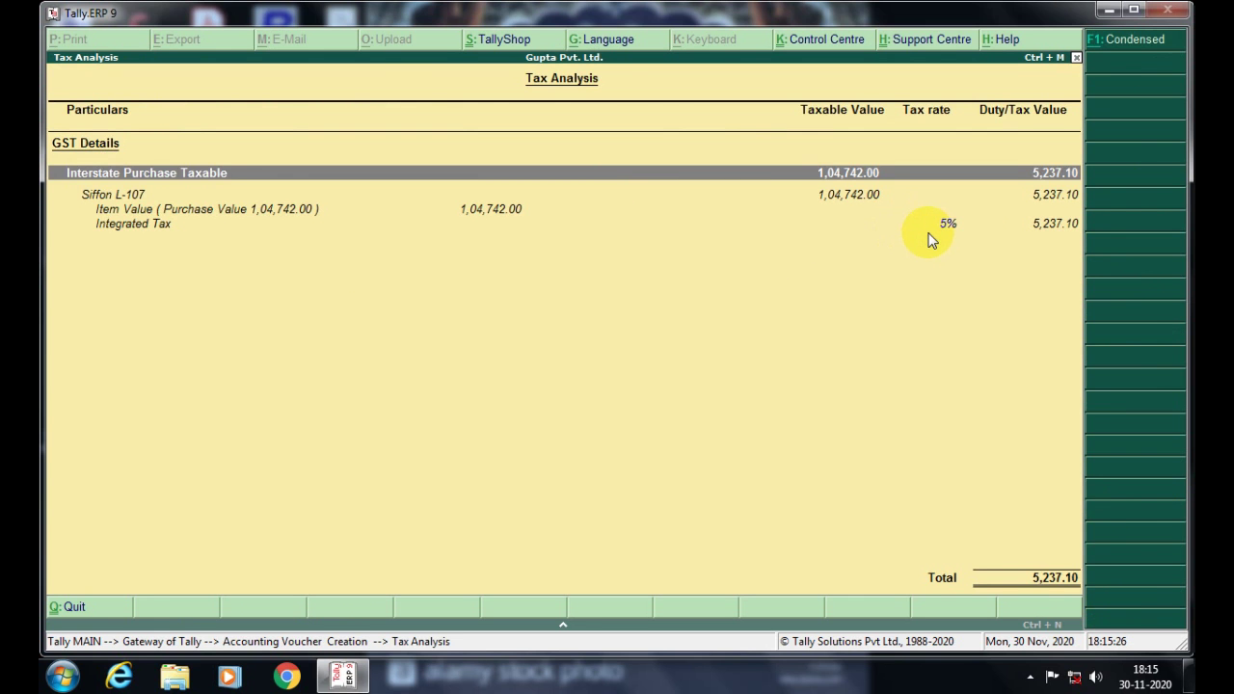
key(Escape)
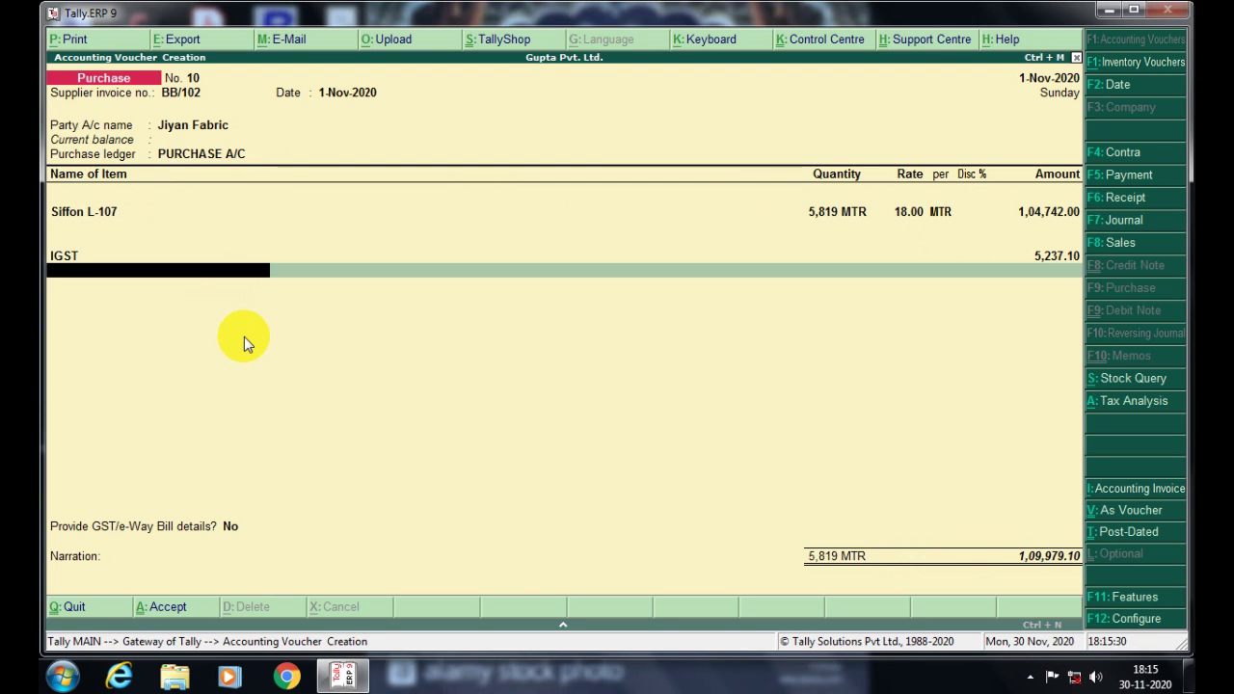
Go back to the item section and insert a blank line below Siffon L-107, keeping the current Windows colour scheme
key(BackSpace)
key(BackSpace)
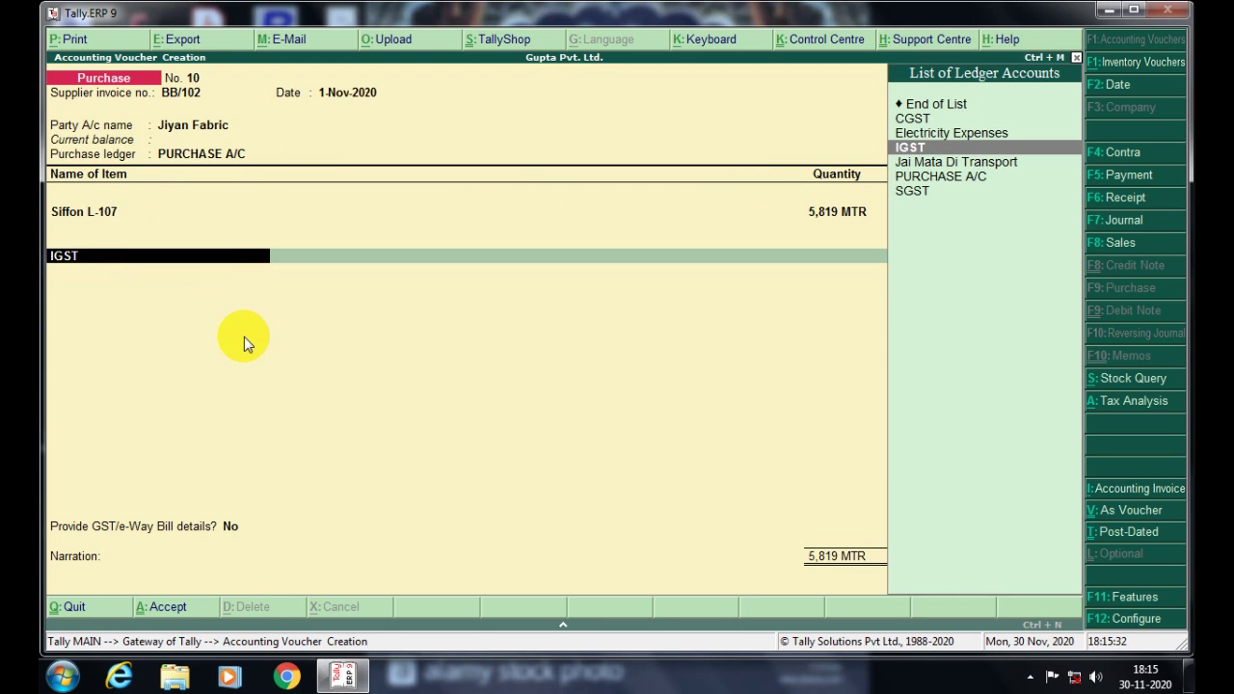
key(BackSpace)
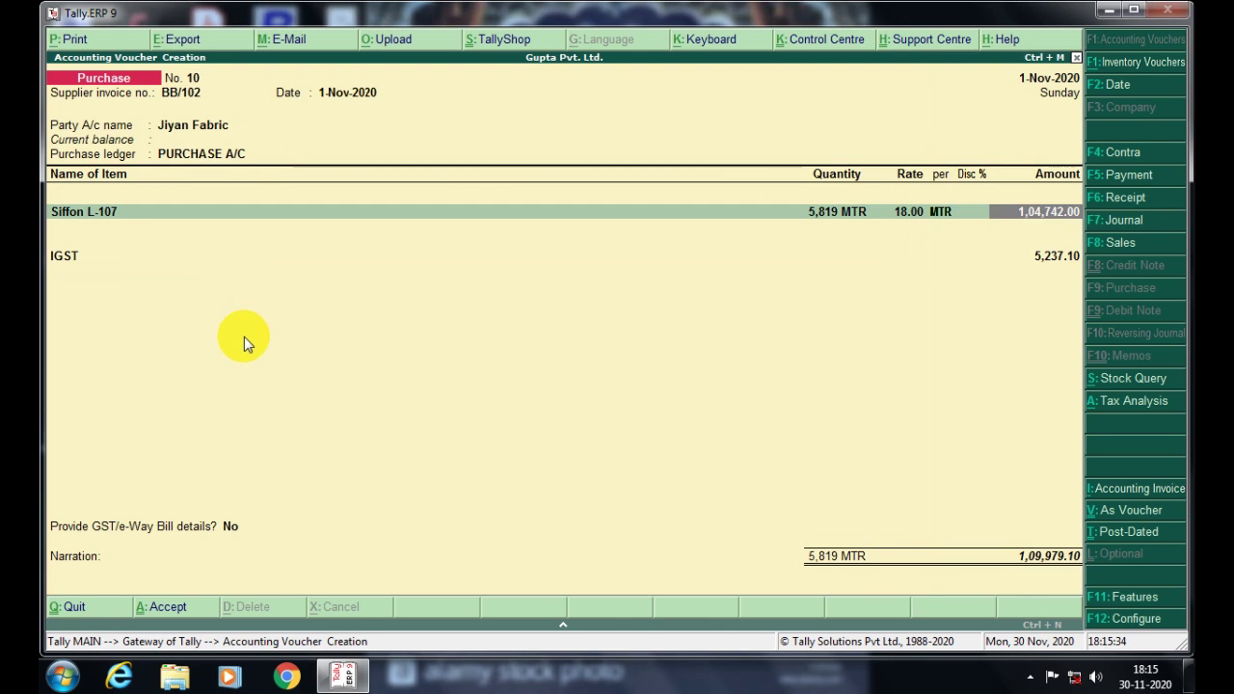
key(Return)
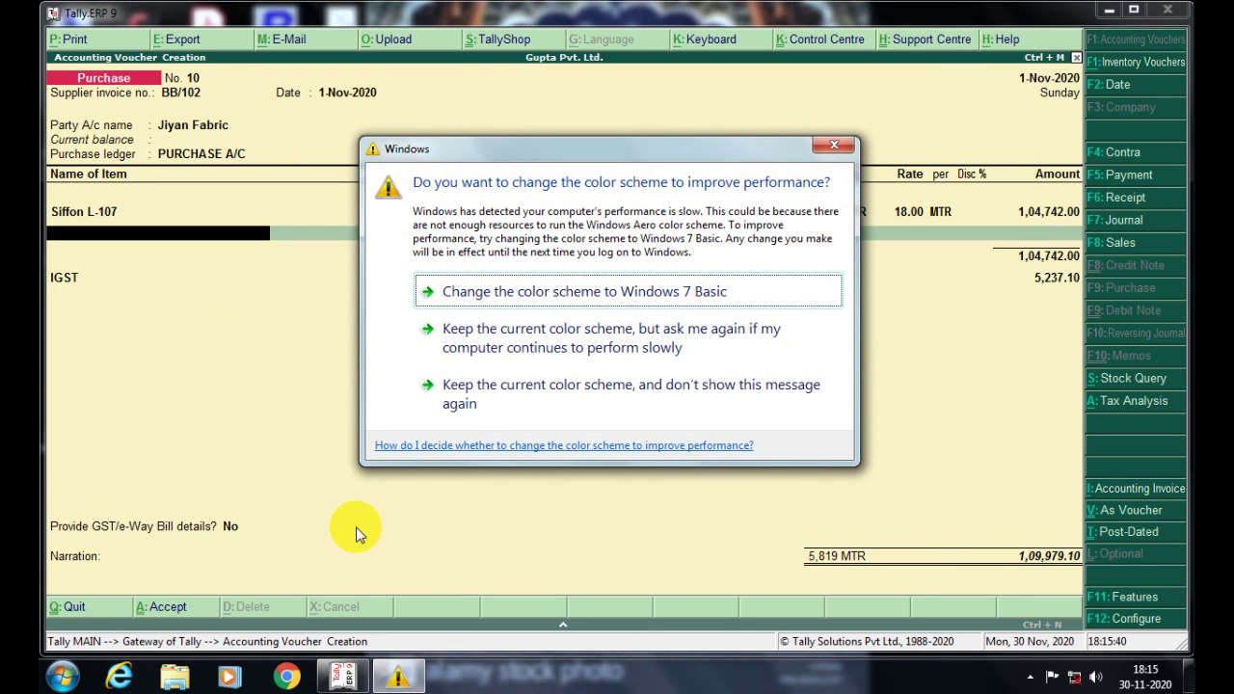
click(509, 339)
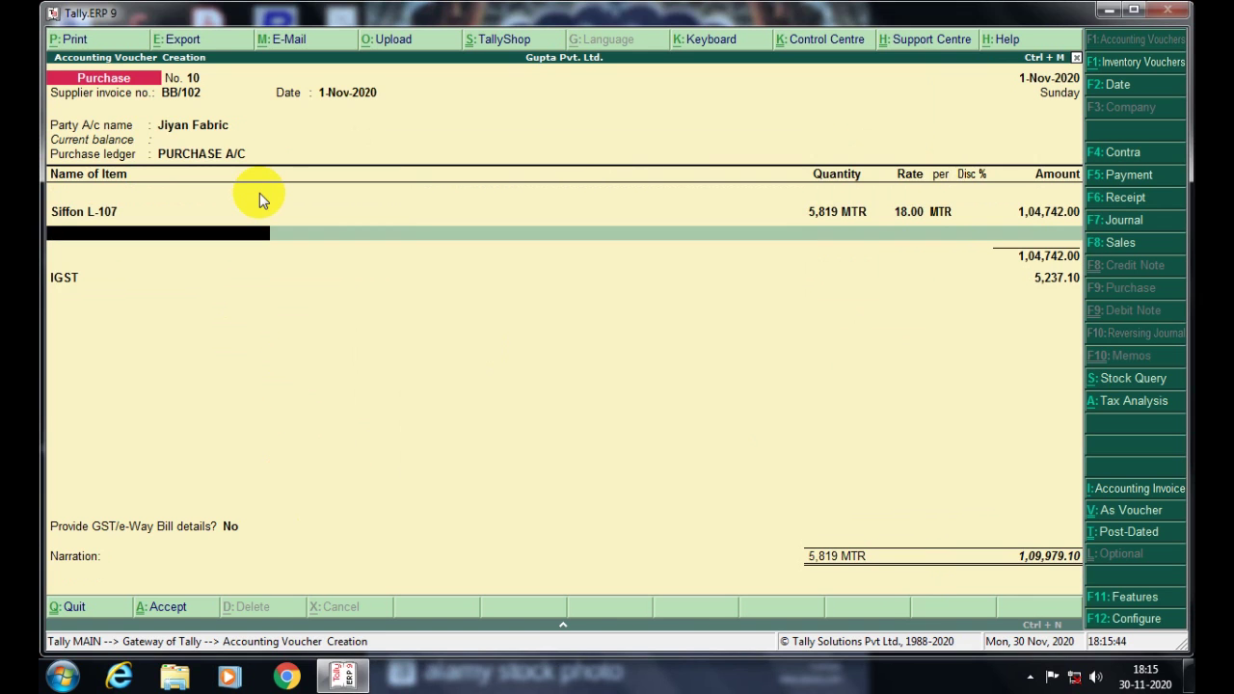
Start a new stock item named Banarasi Sarees under Primary with Pcs. as its unit
key(alt+c)
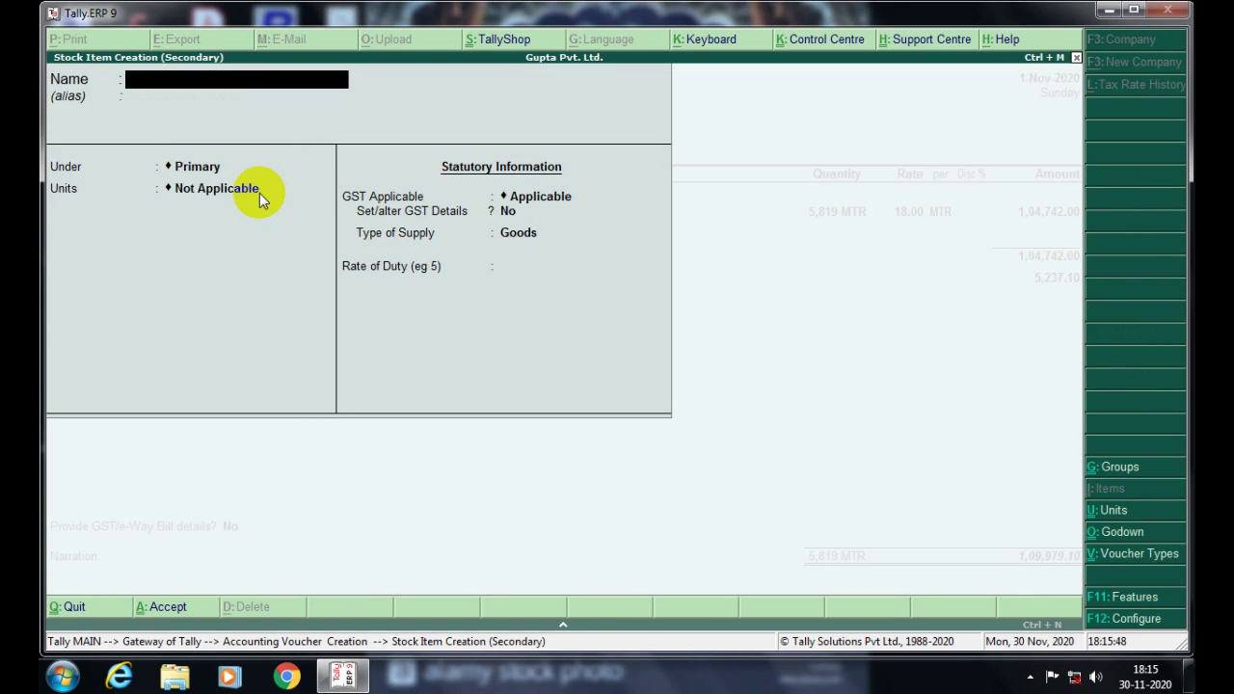
text(Banarasi Sarees)
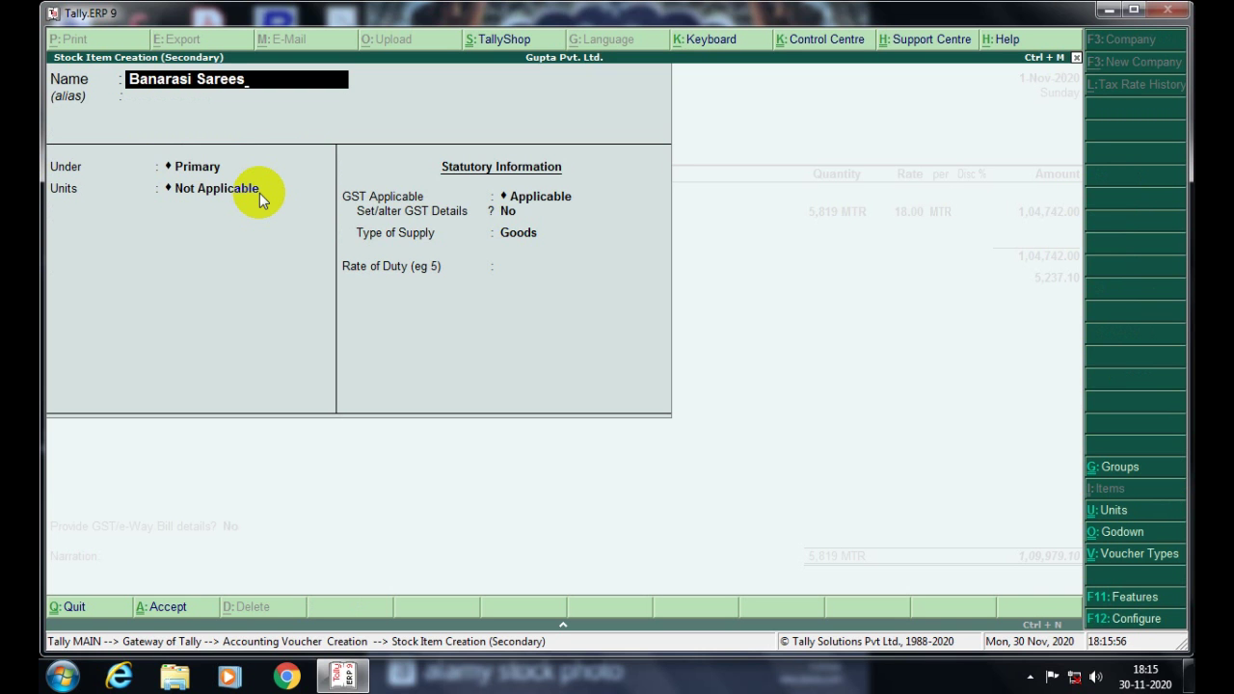
key(Return)
key(Return)
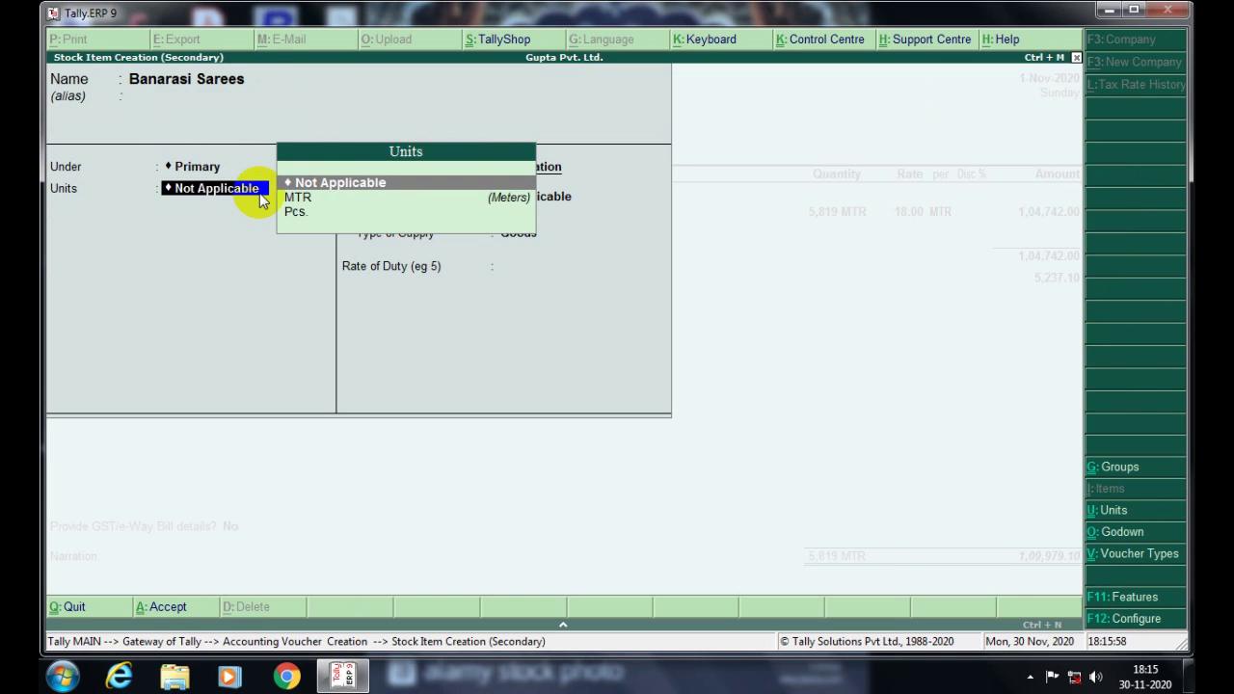
key(Down)
key(Down)
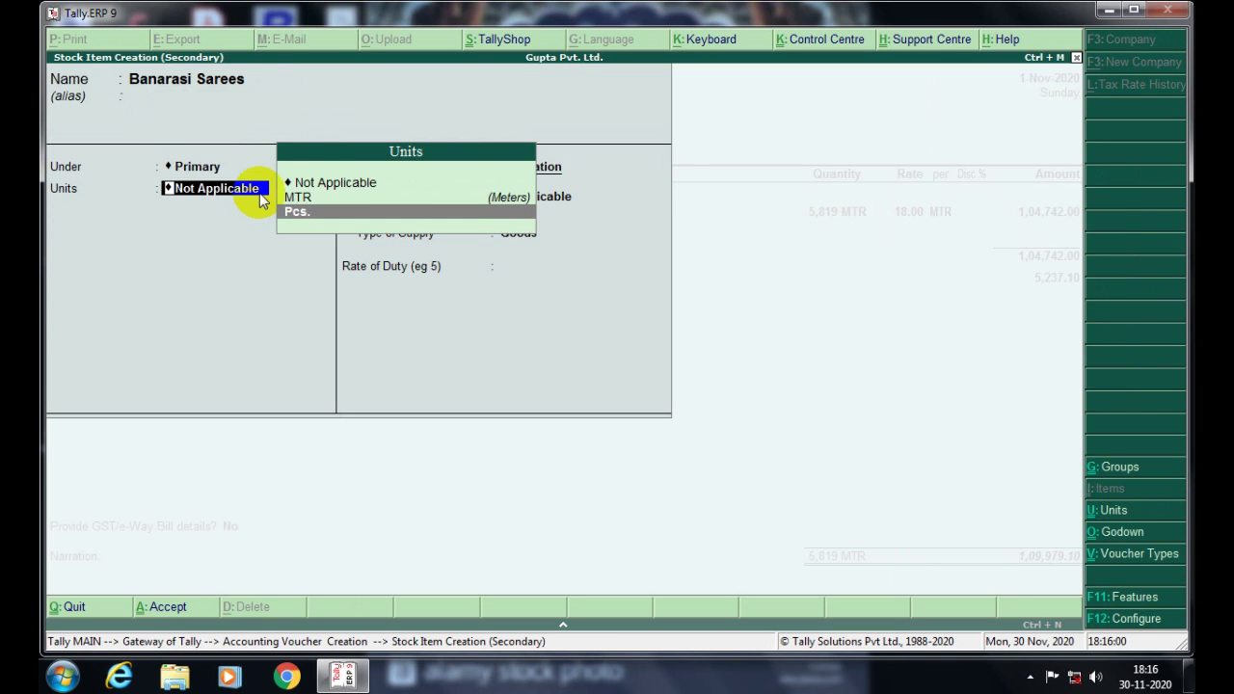
key(Return)
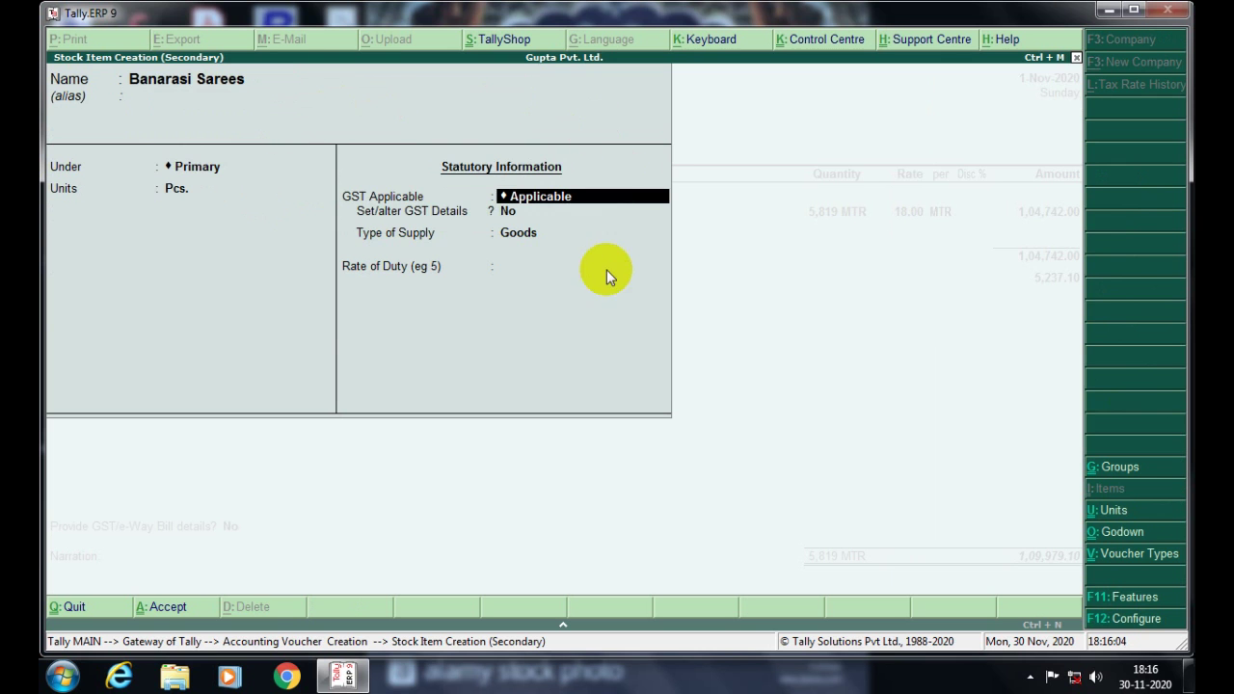
Keep GST applicable for Banarasi Sarees and set Set/alter GST Details to Yes
click(604, 223)
click(543, 226)
key(Return)
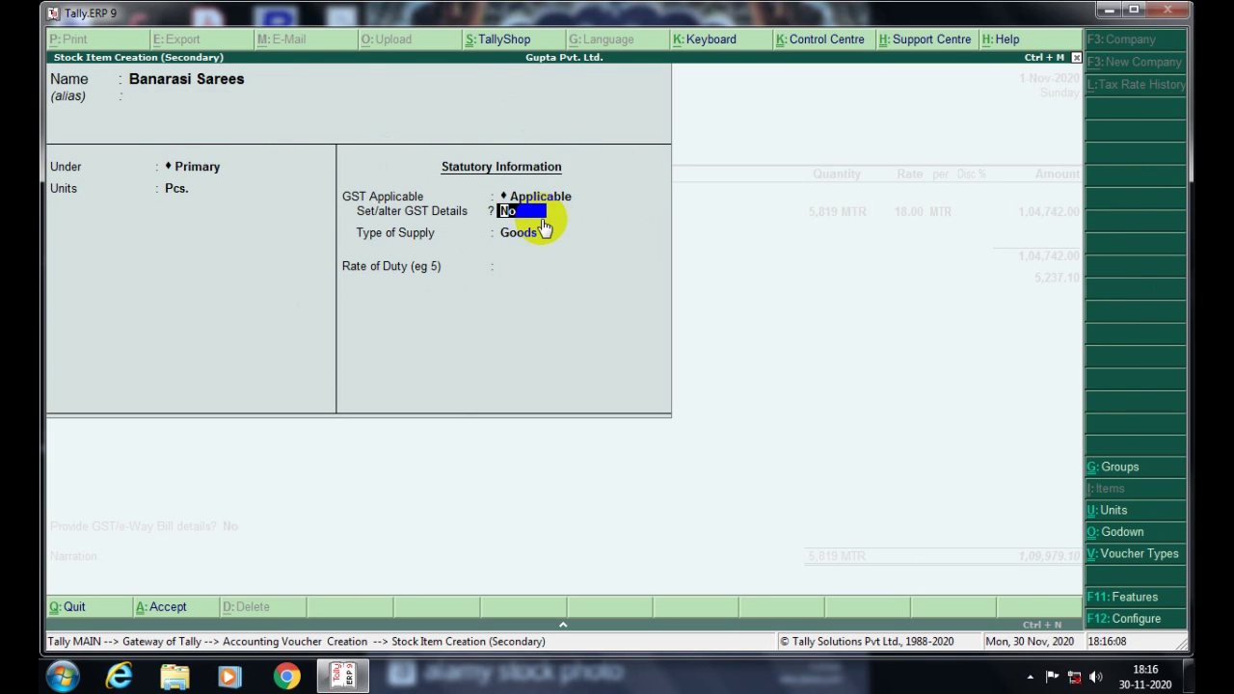
key(y)
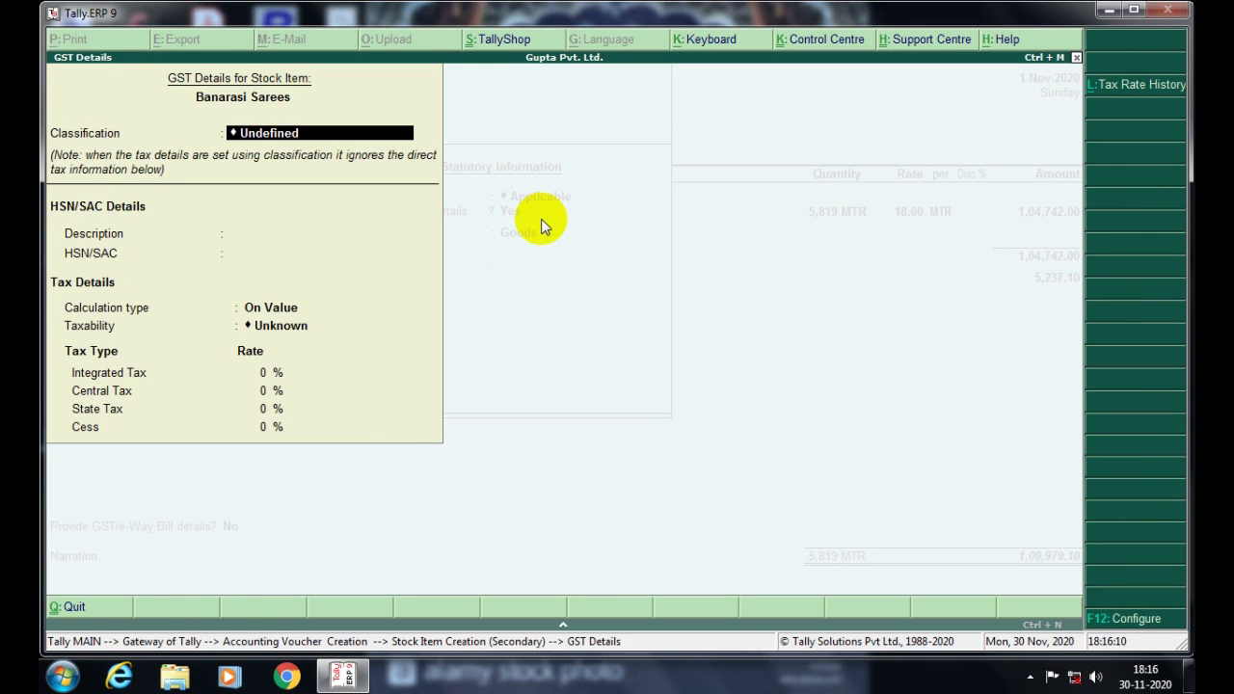
Leave Banarasi Sarees' classification Undefined and HSN/SAC details blank, keep calculation On Value, and set taxability to Taxable
key(Return)
key(Return)
key(Return)
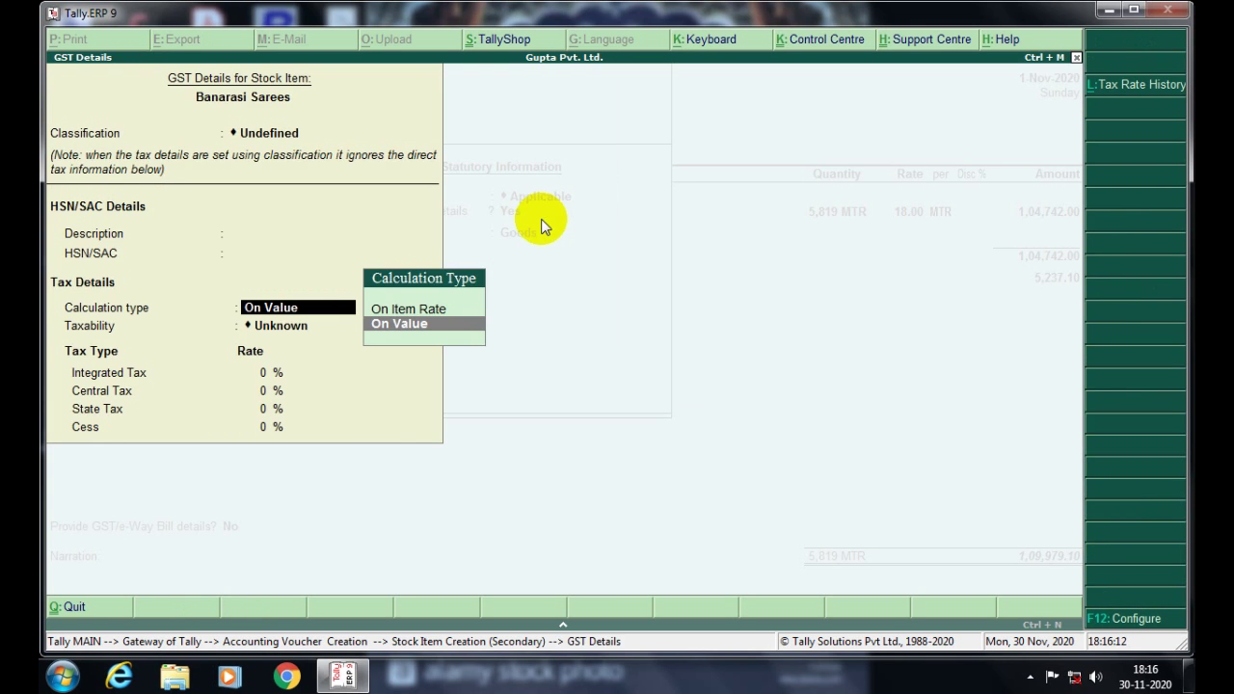
key(Return)
key(Down)
key(Down)
key(Down)
key(Return)
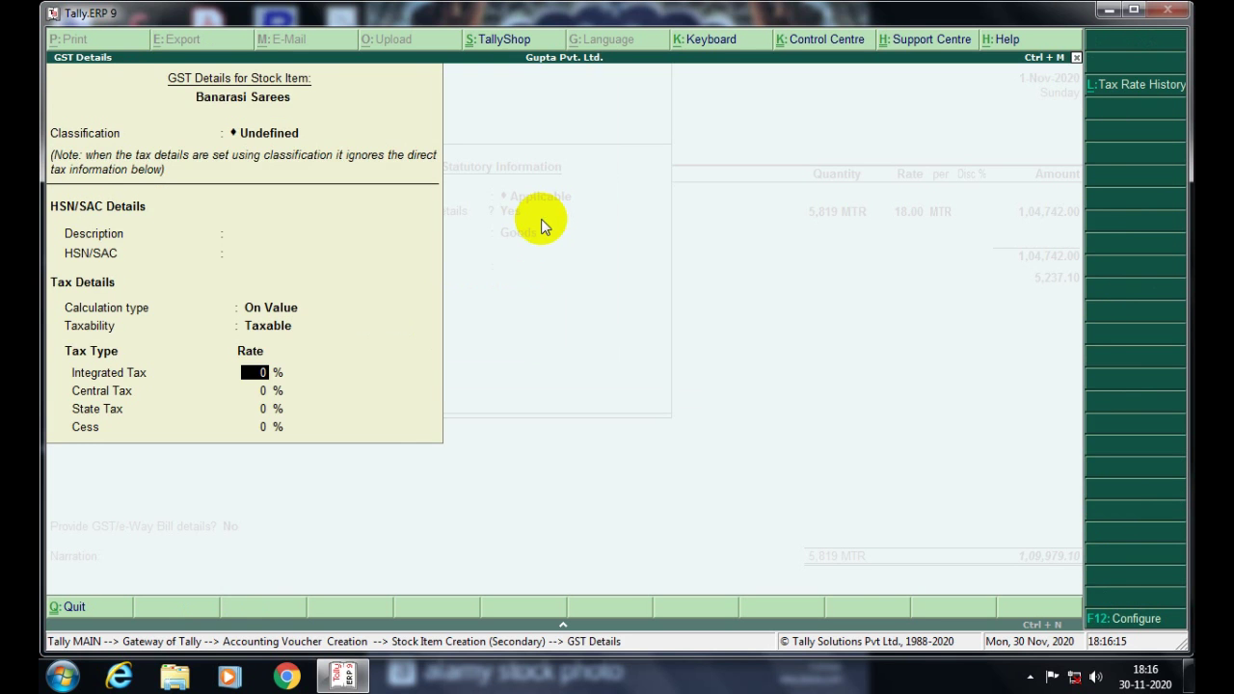
Set the integrated tax rate to 12%, keep Goods as the type of supply, and save the stock item without a duty rate
text(12)
key(Return)
key(Return)
key(Return)
key(Return)
key(Return)
key(Return)
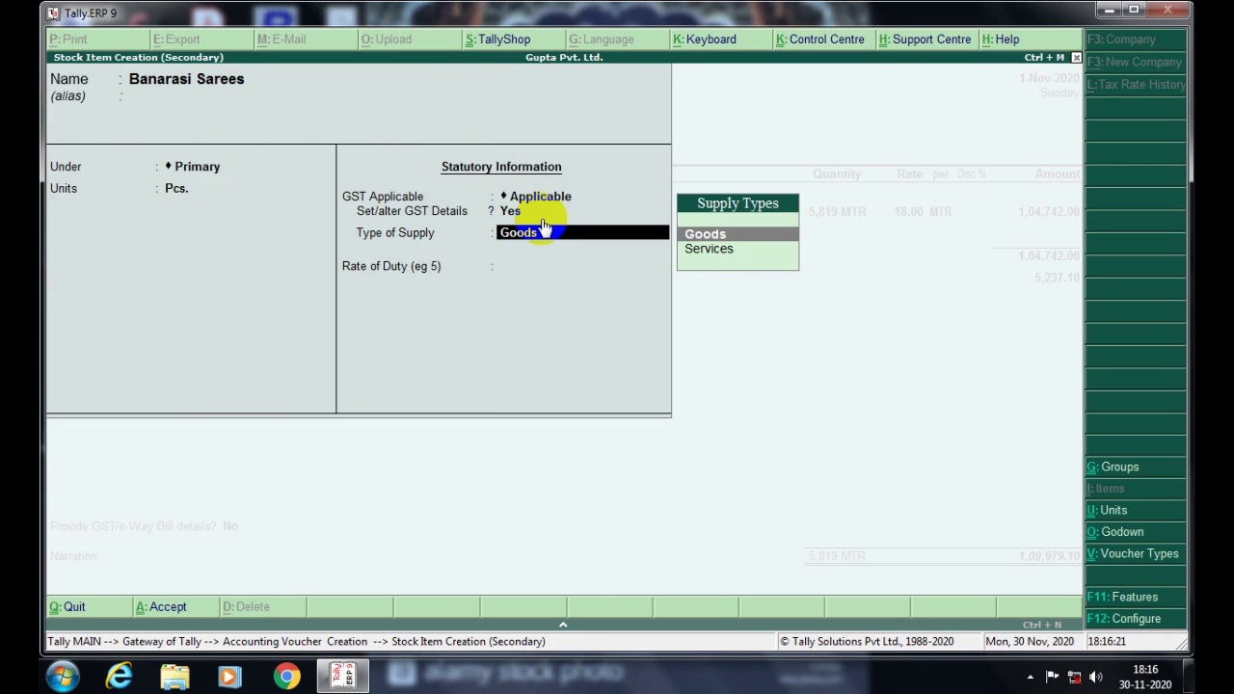
key(Return)
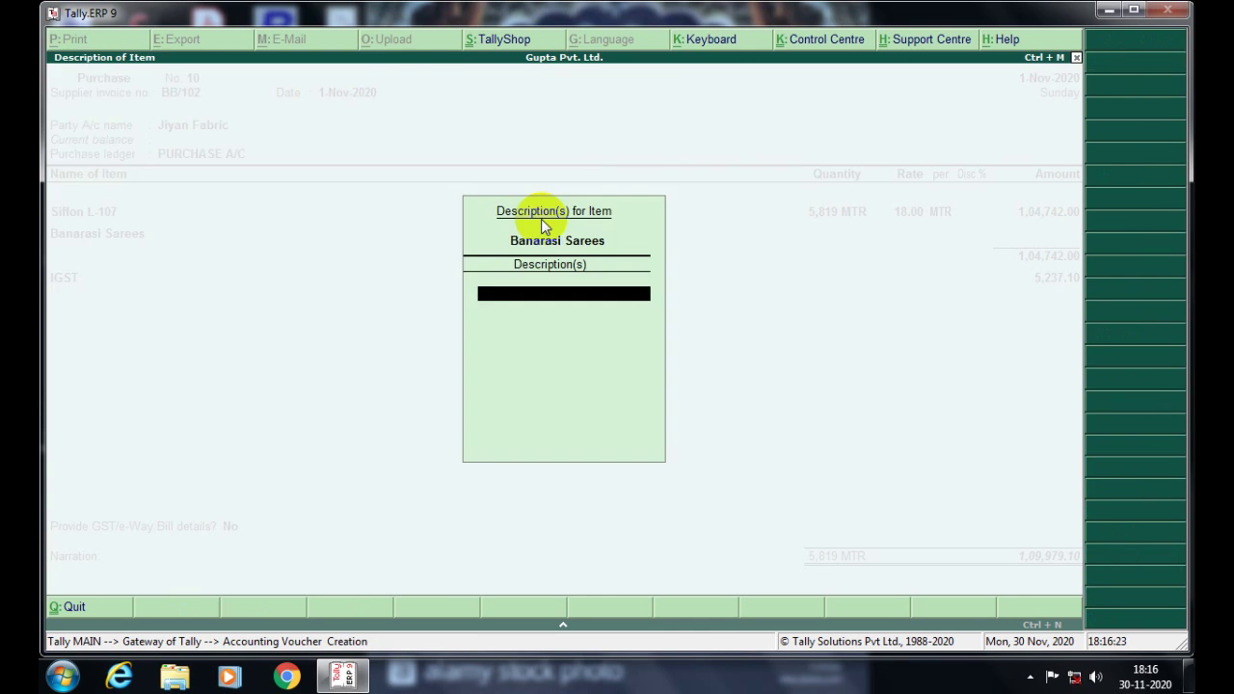
Leave the item description blank and allocate 50 Pcs. of Banarasi Sarees at a rate of 1,750 to godown Bhajanpura
key(Return)
key(Return)
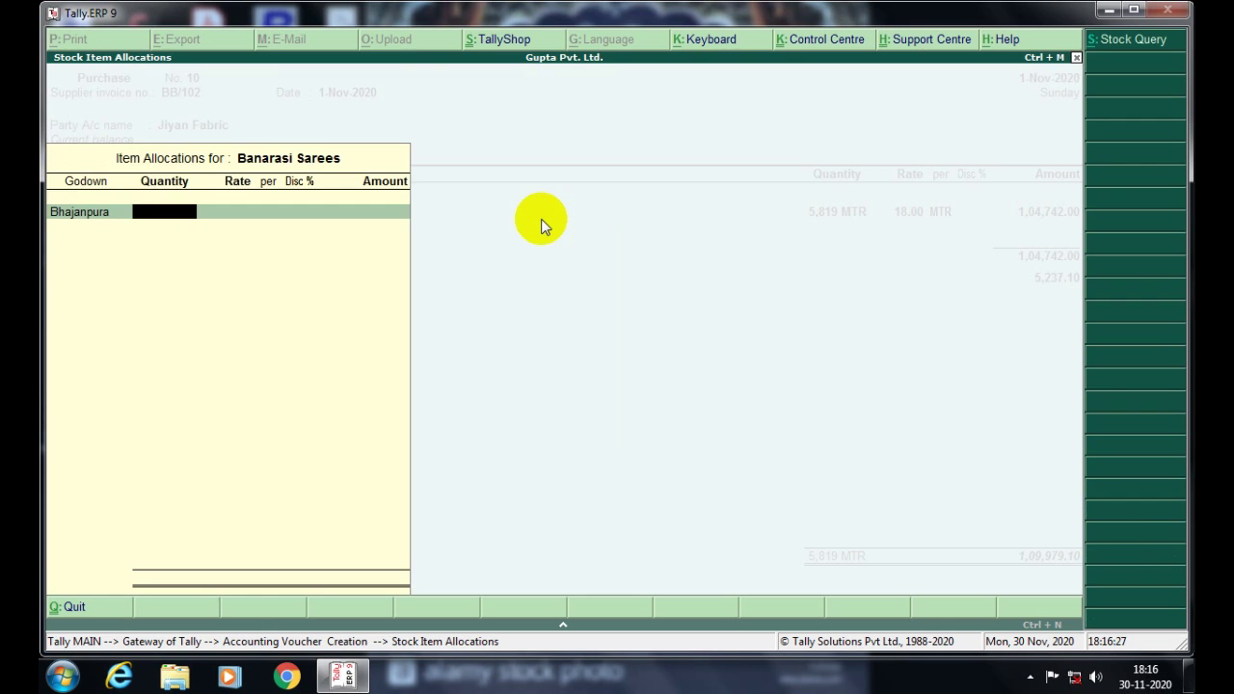
text(50)
key(Return)
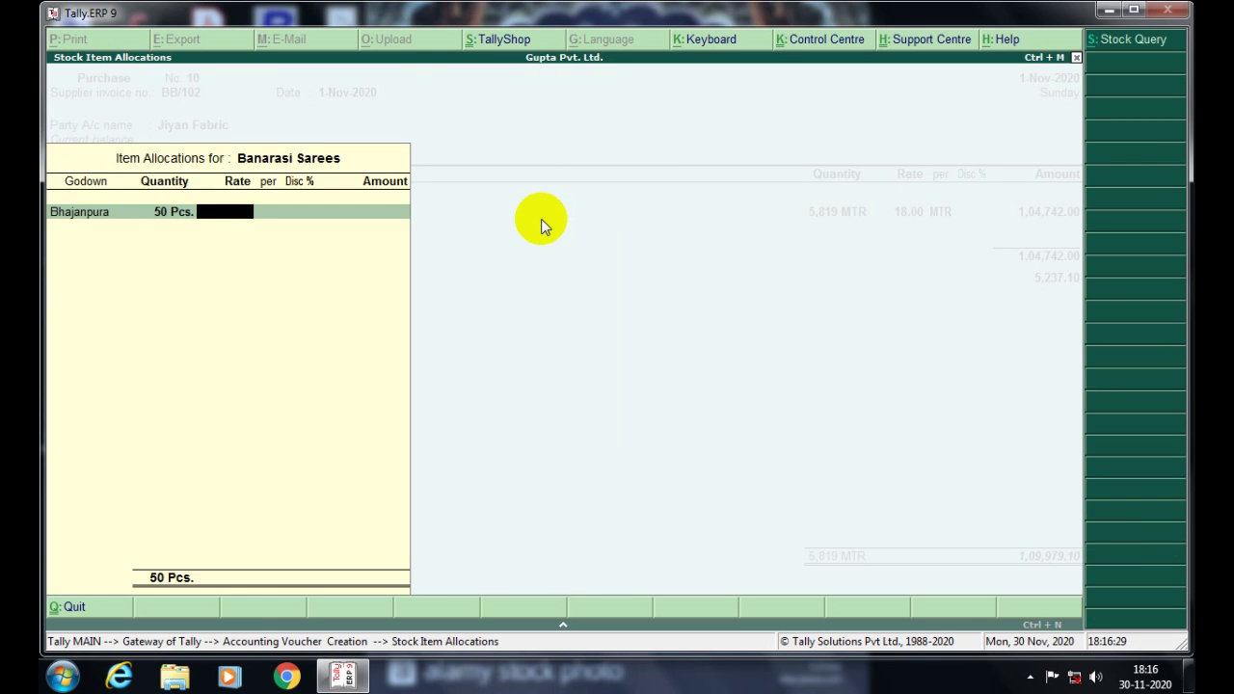
text(1,750)
key(Return)
key(Return)
key(Return)
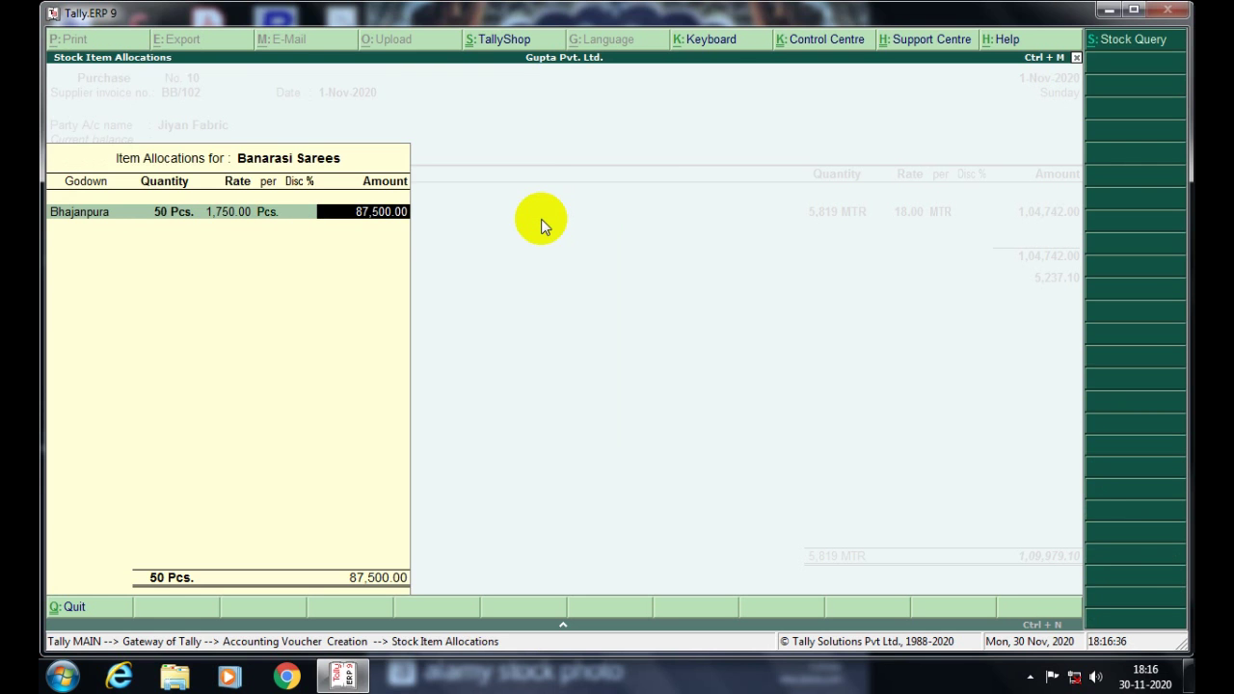
key(Return)
key(Return)
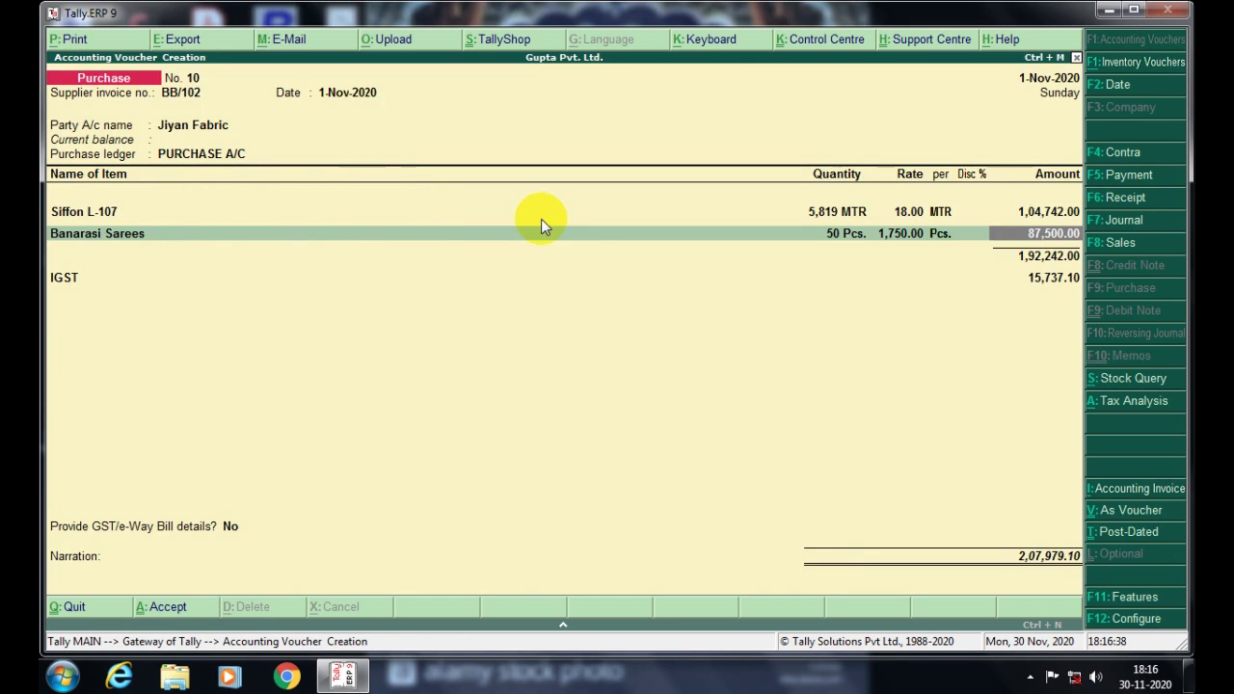
Finish the item entries, keep IGST as the tax ledger and accept its recalculated amount
key(Return)
key(Return)
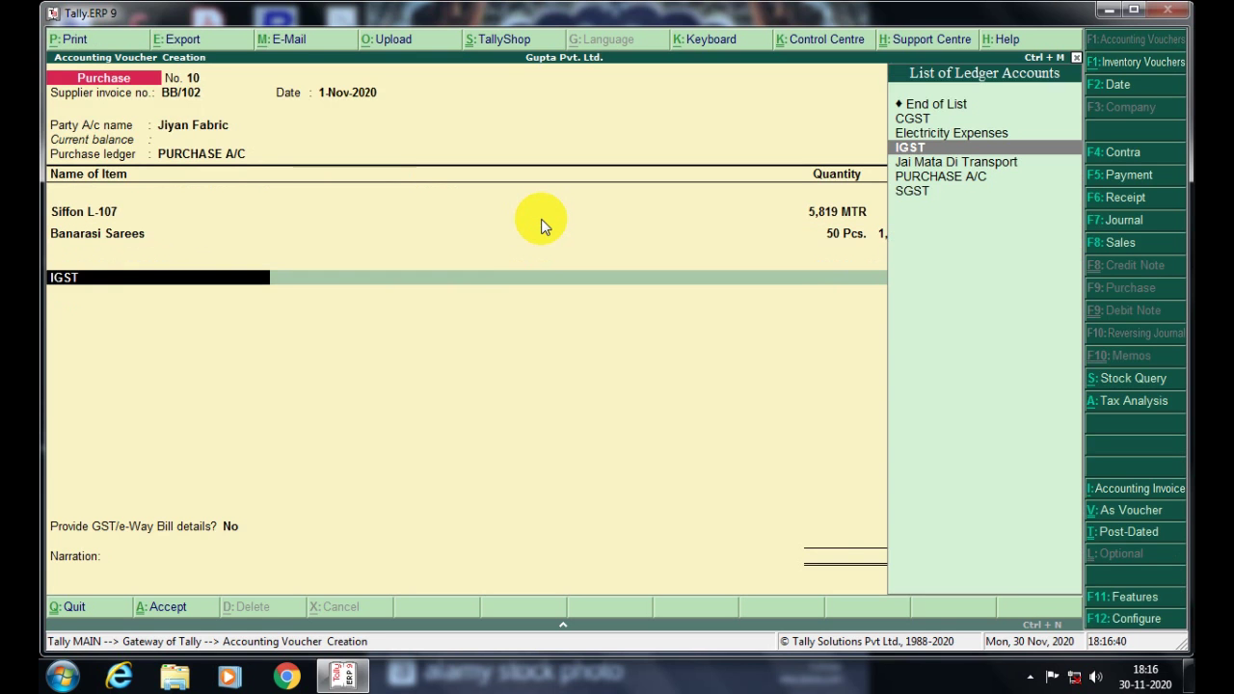
key(Return)
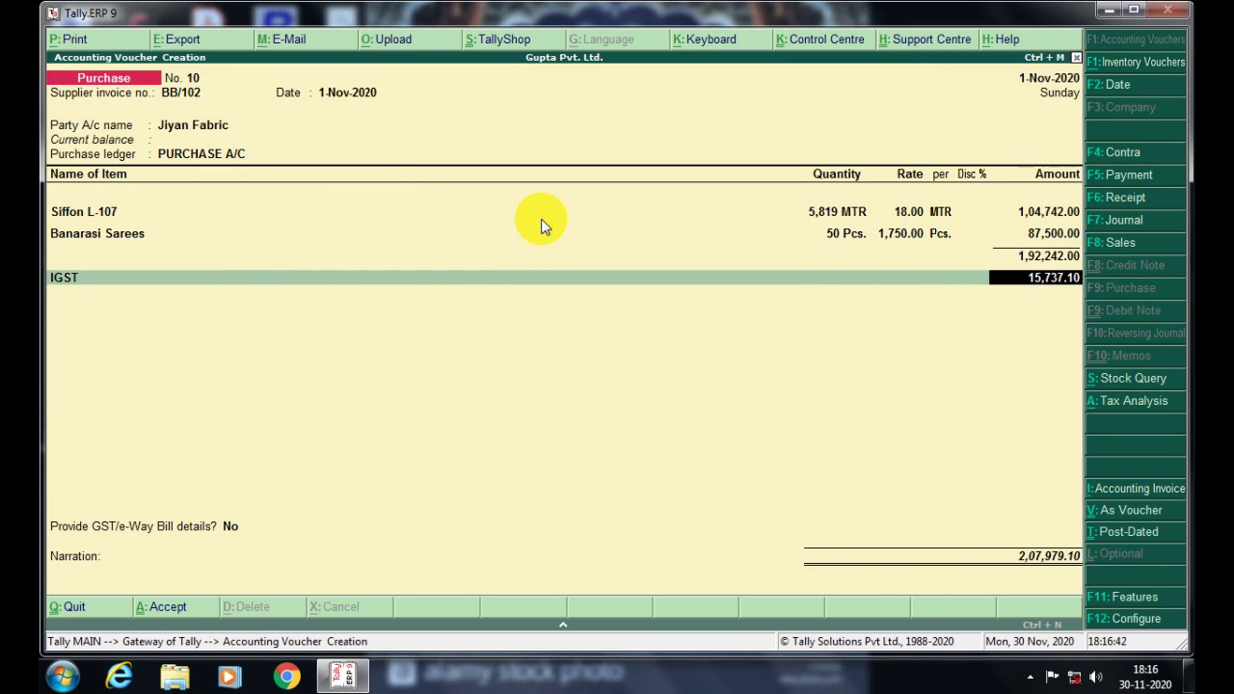
key(Return)
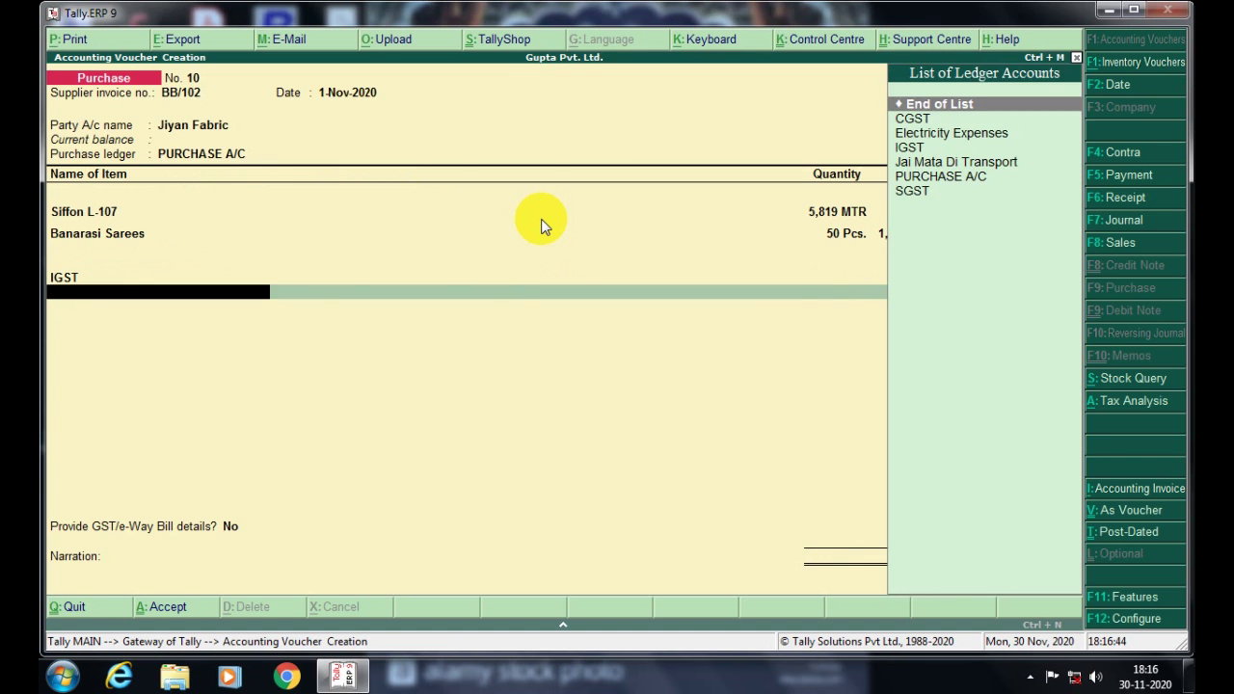
Try adding a second IGST line below the first, and choose End of List in its place
text(Ig)
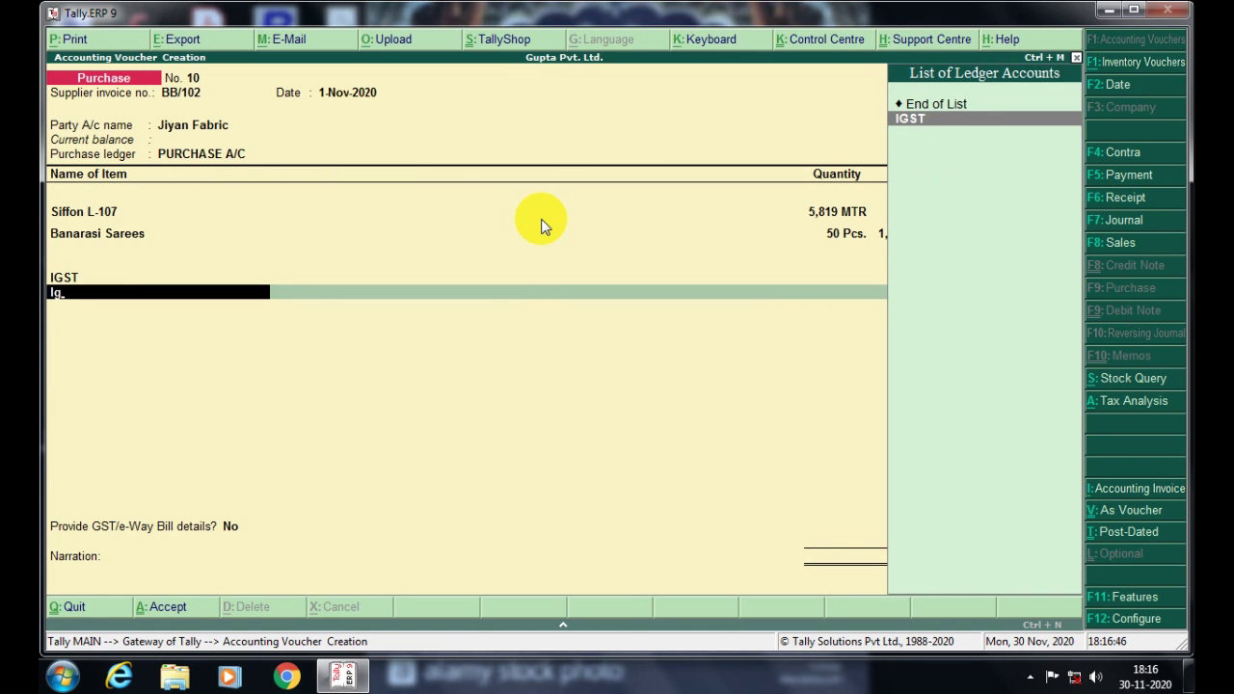
key(Return)
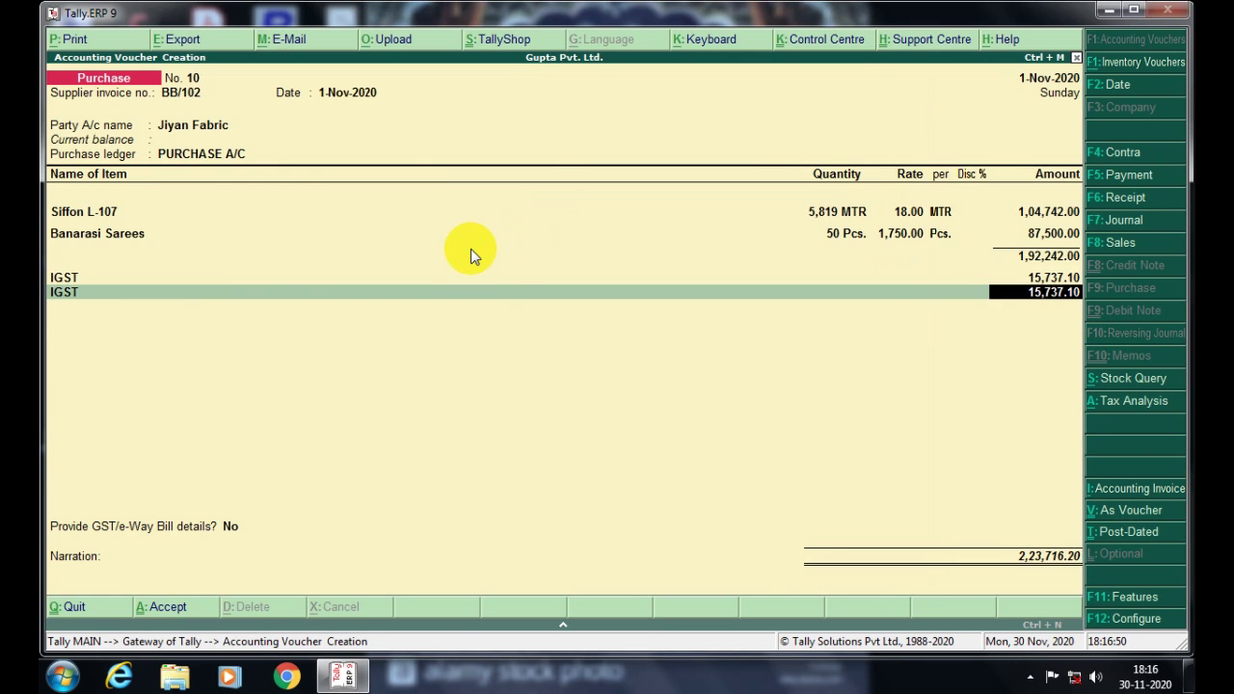
click(69, 294)
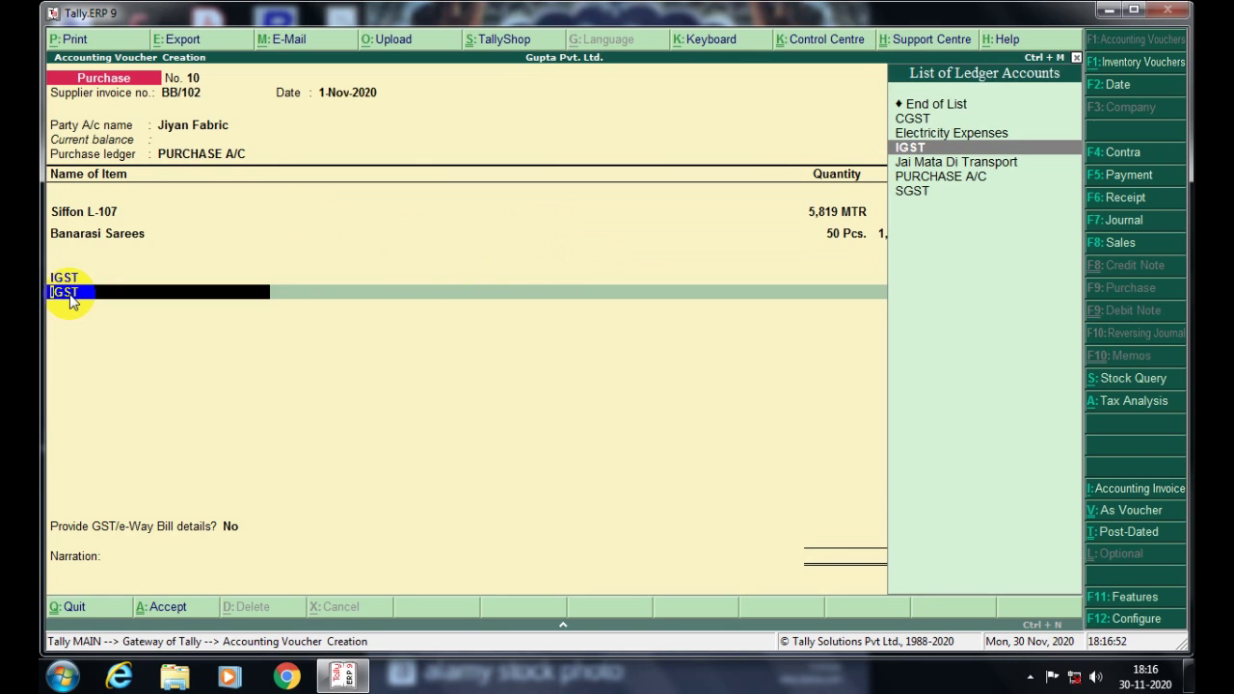
key(Up)
key(Up)
key(Up)
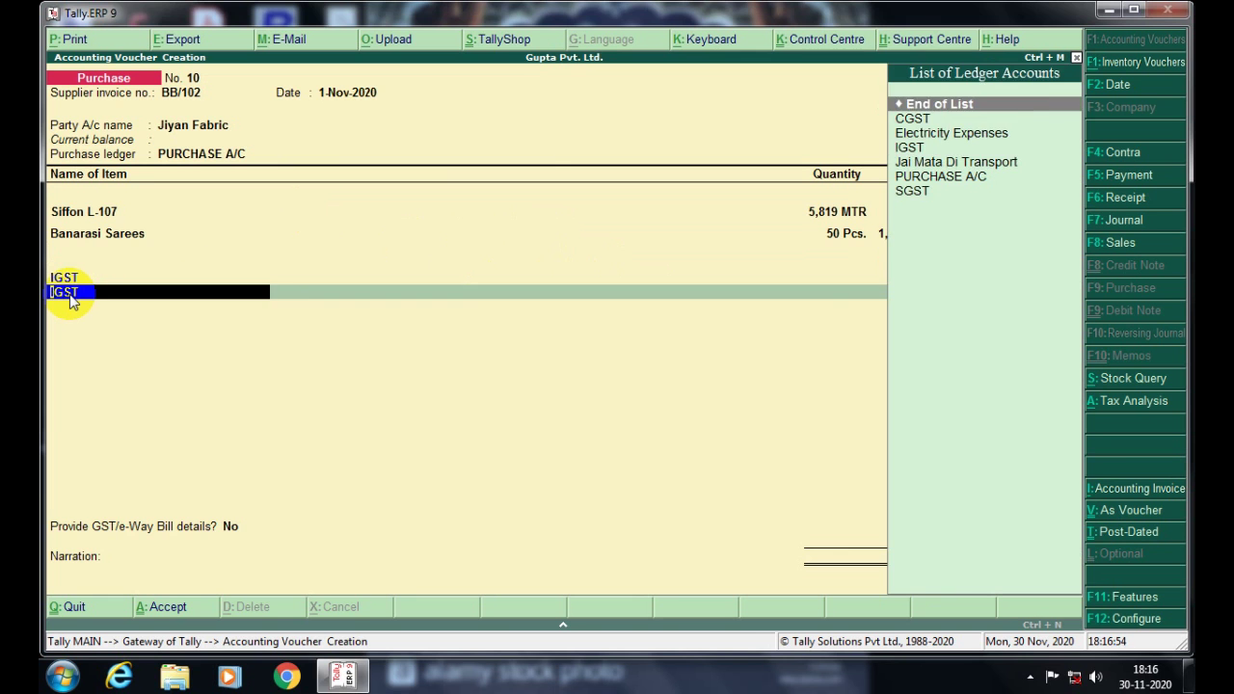
End the ledger entries, examine the tax analysis of both items in detailed form, and return to the voucher
key(Return)
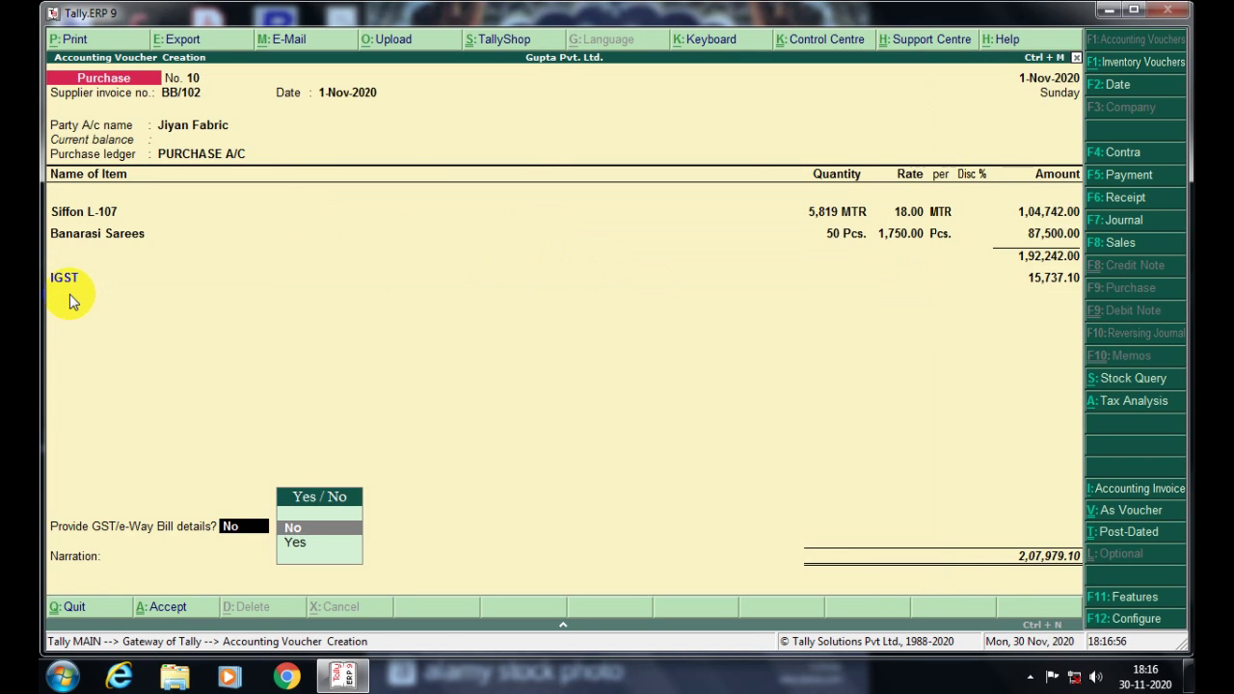
key(alt+a)
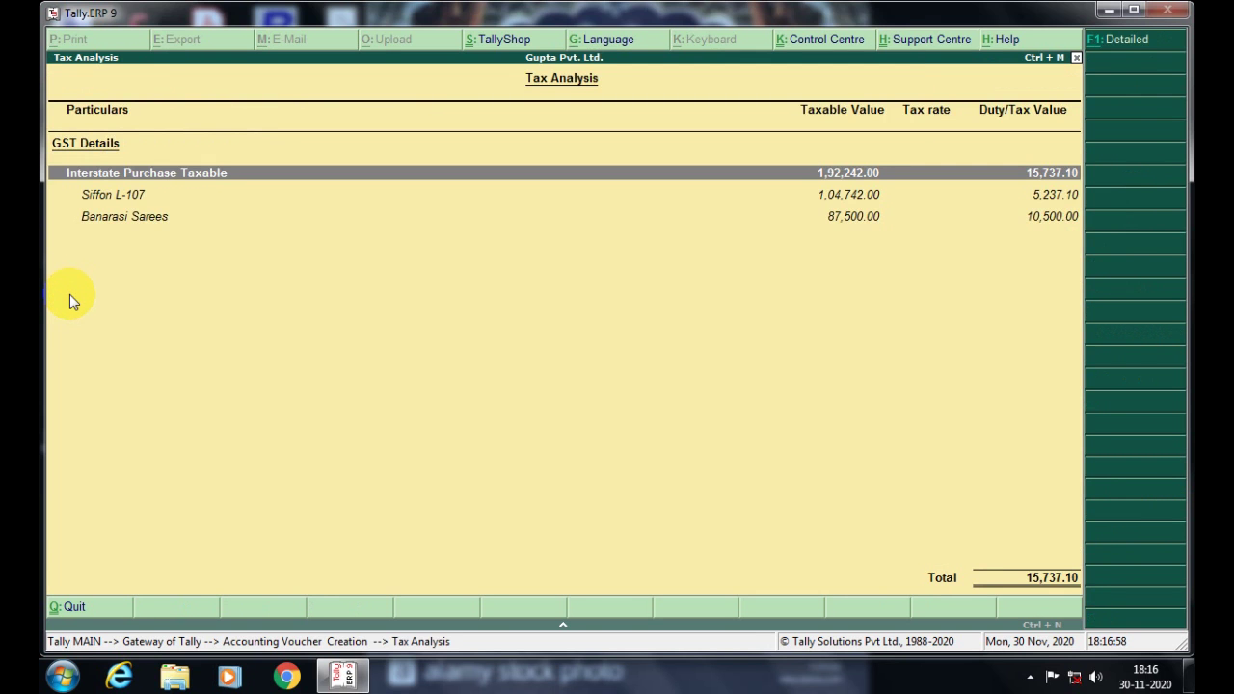
key(alt+F1)
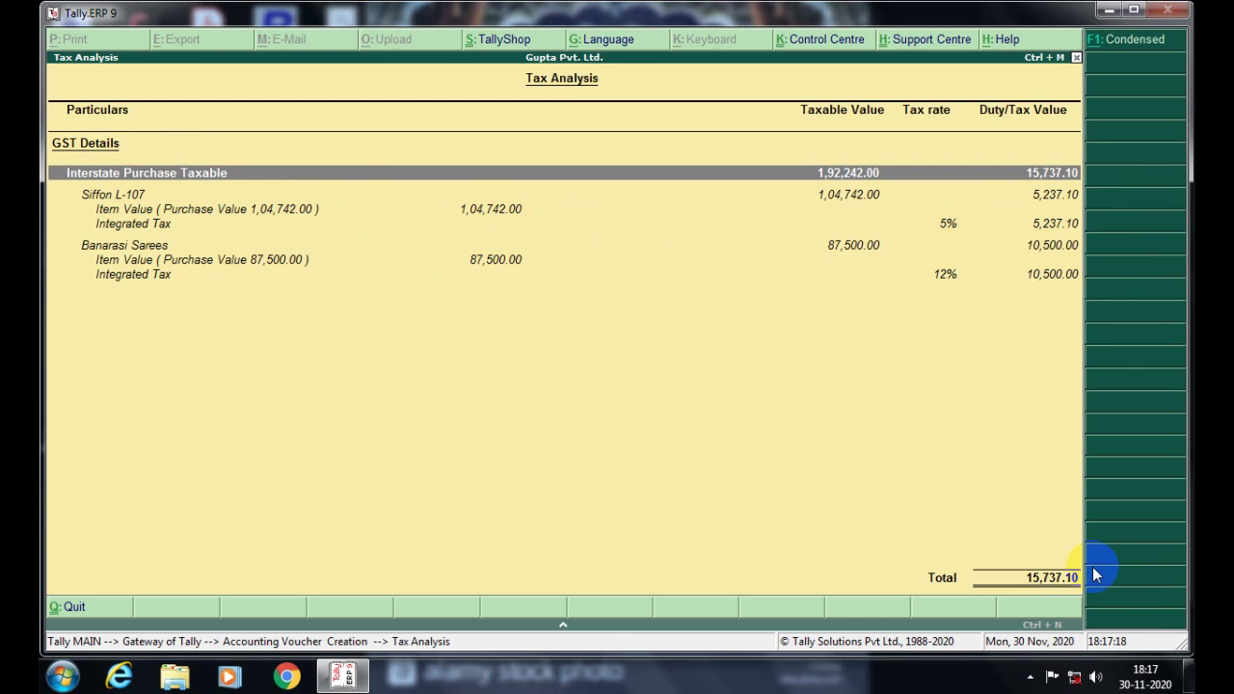
key(Escape)
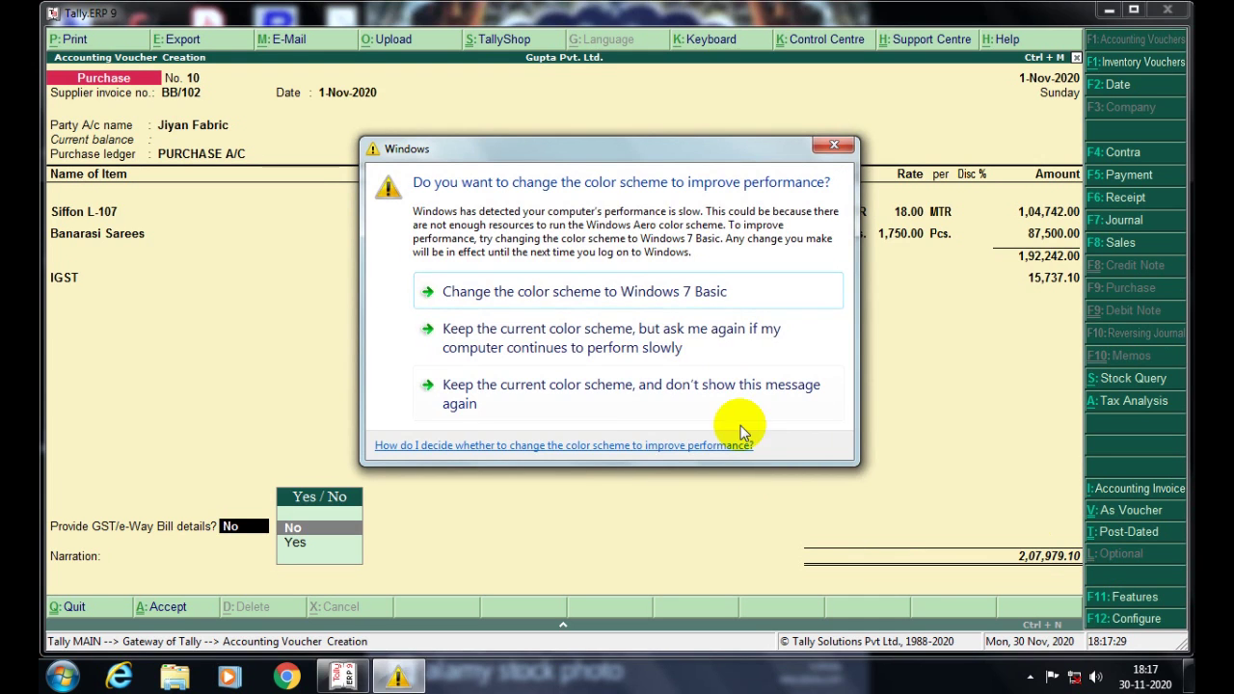
Keep the current Windows colour scheme without further prompts, and save the voucher with GST/e-Way Bill details set to No and no narration
click(614, 394)
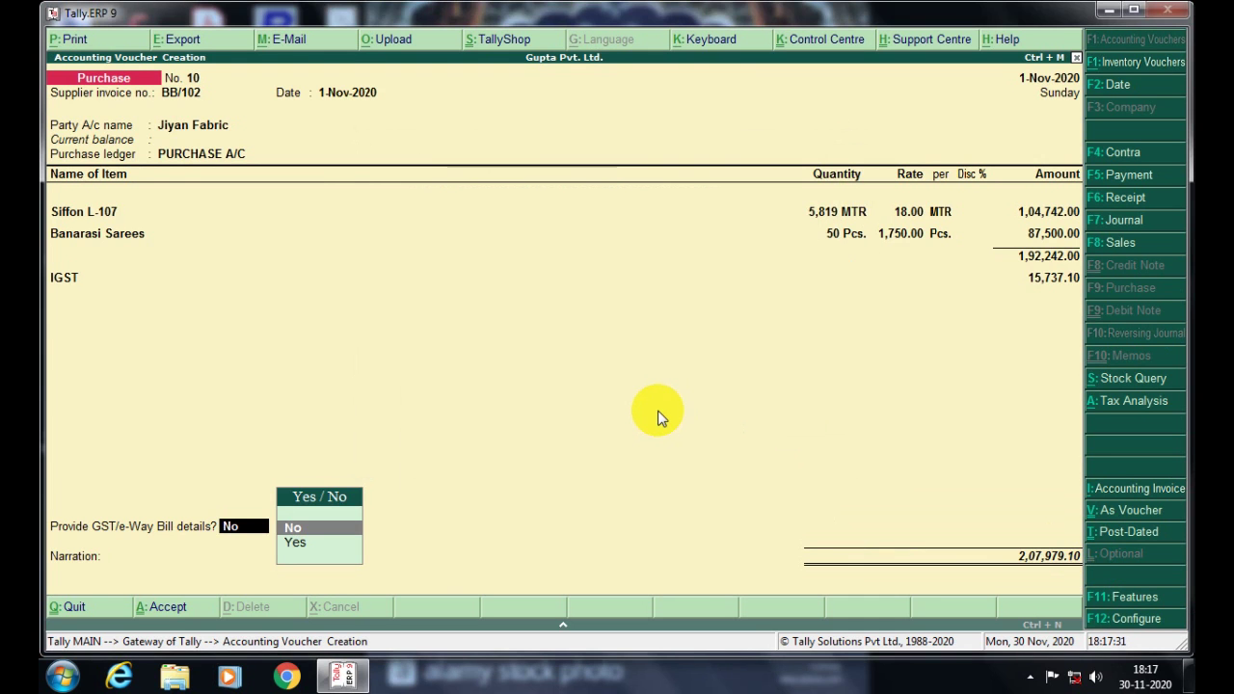
key(Return)
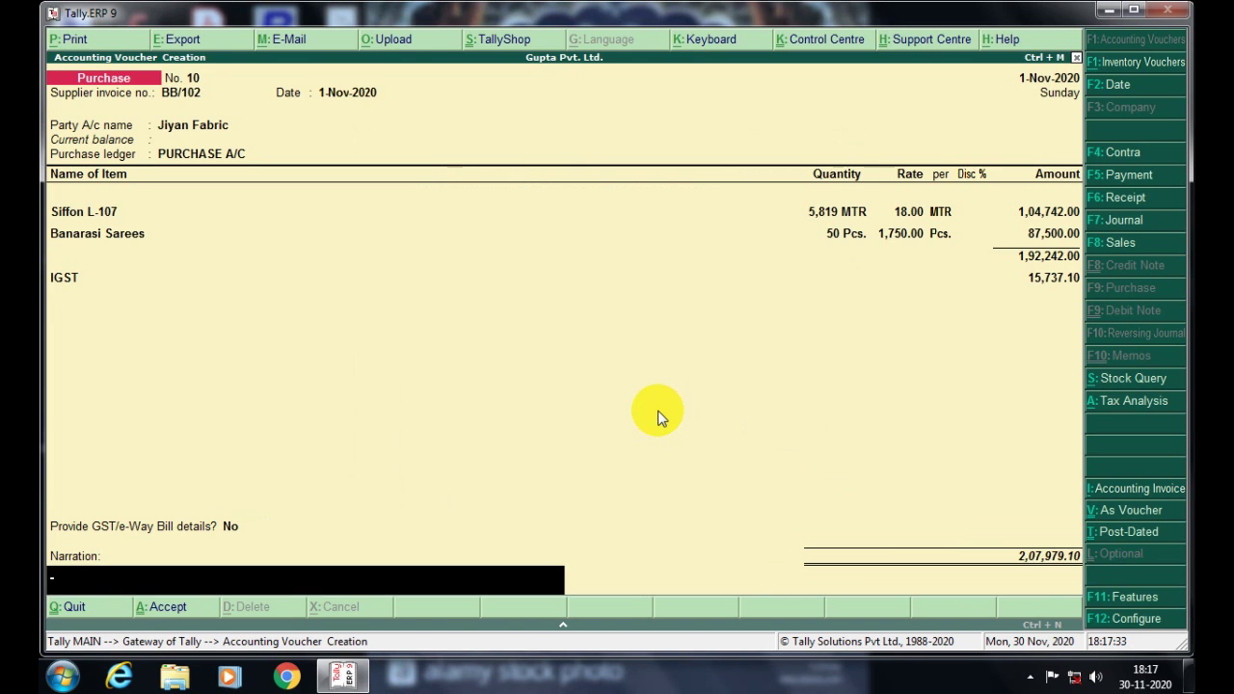
key(Return)
key(Return)
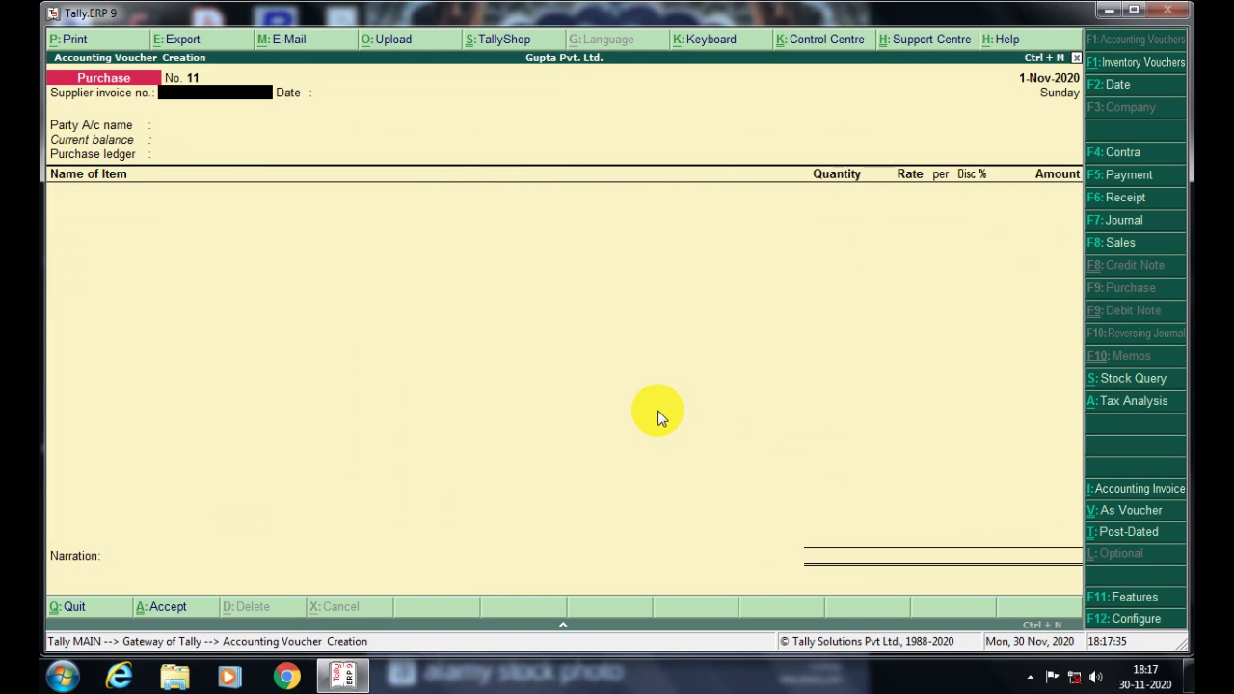
Quit the new blank purchase voucher and open the Display reports from the Gateway of Tally
key(Escape)
key(Return)
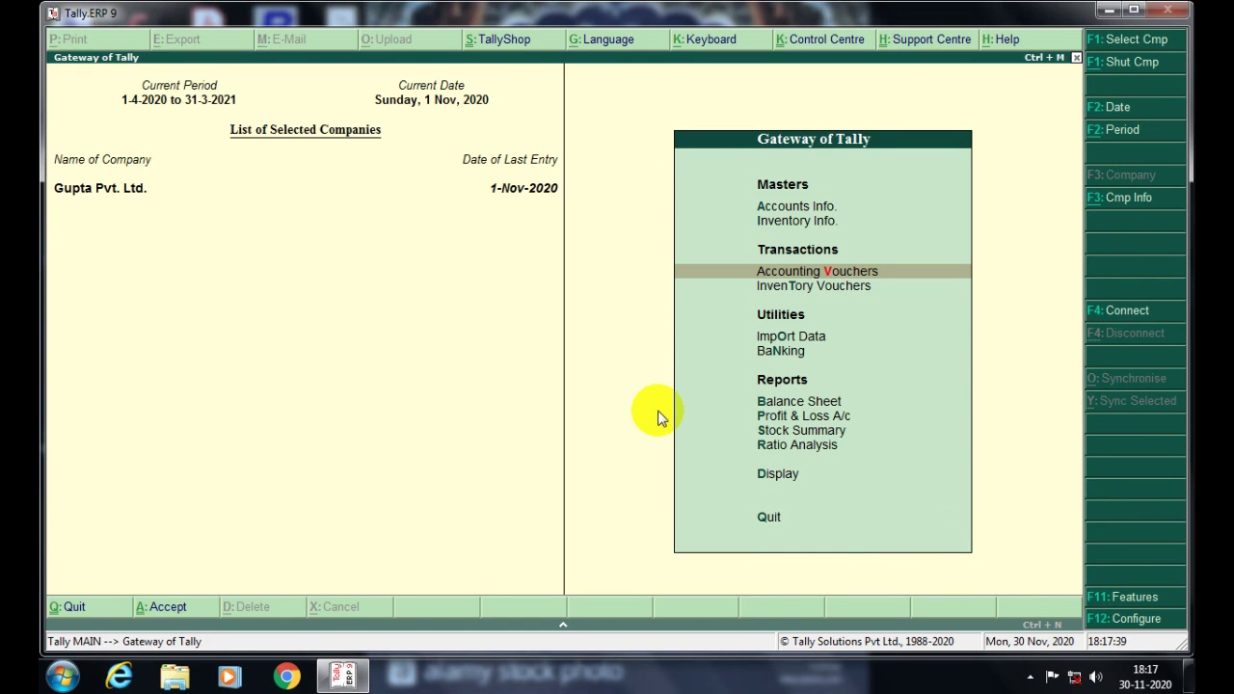
key(Down)
key(Down)
key(Down)
key(Down)
key(Down)
key(Down)
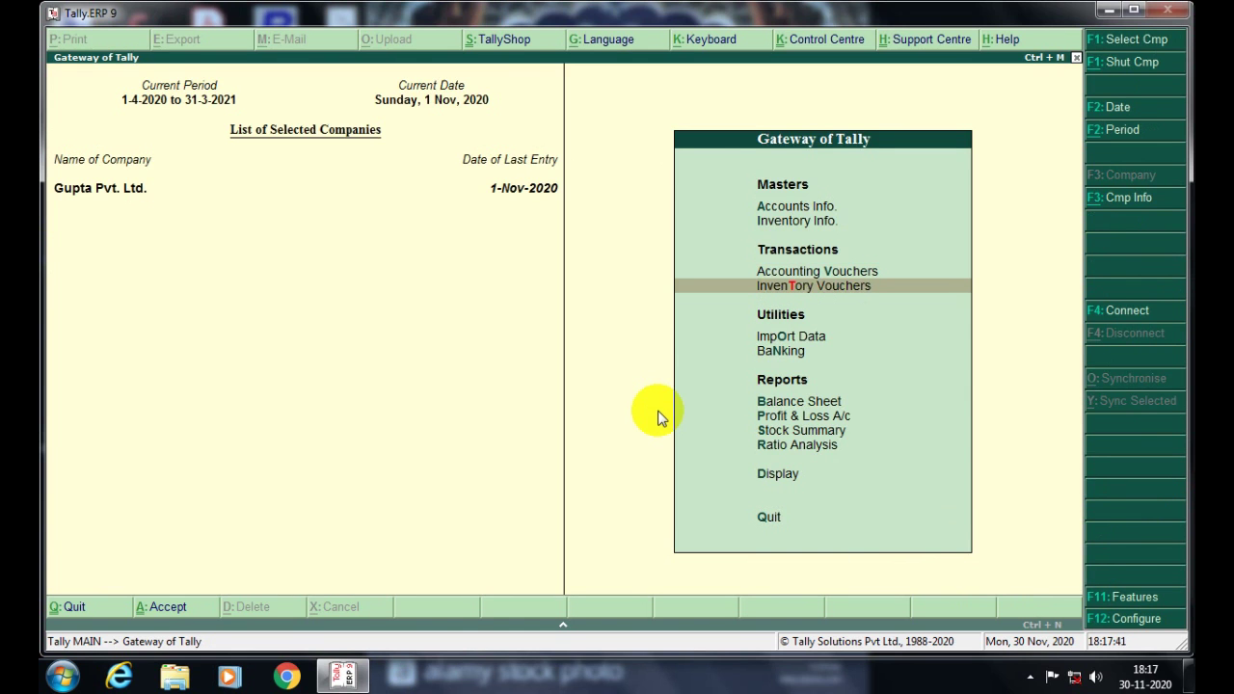
key(Down)
key(Down)
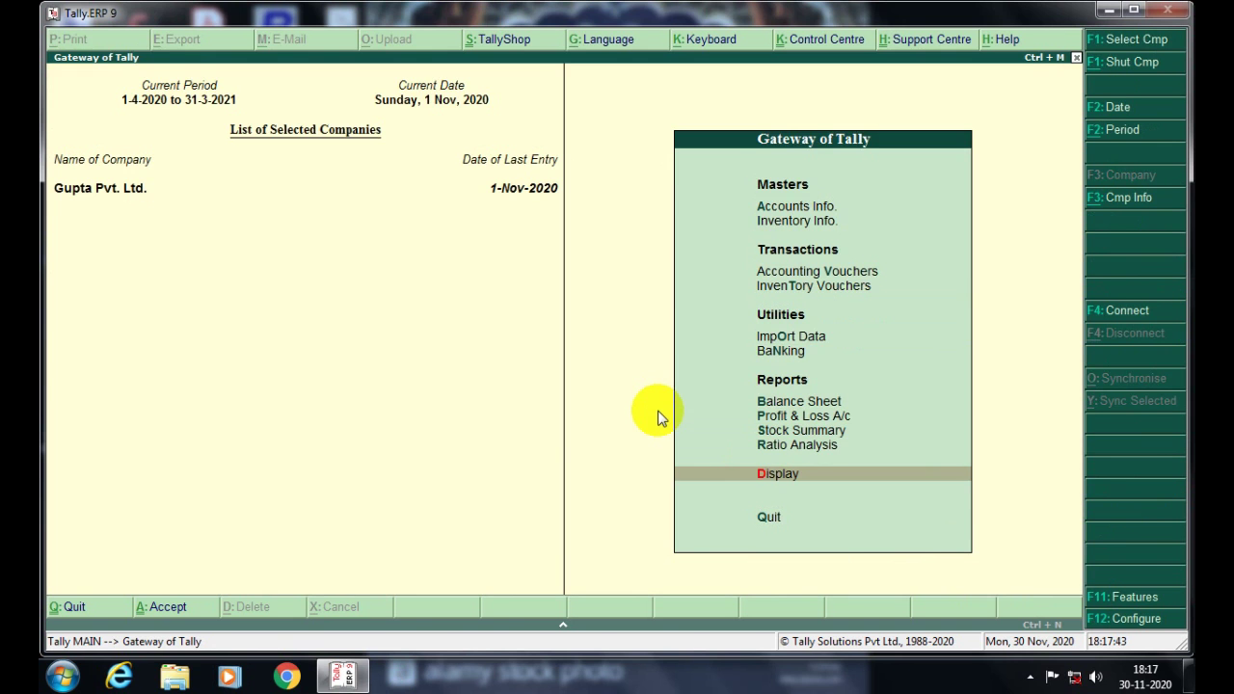
key(Return)
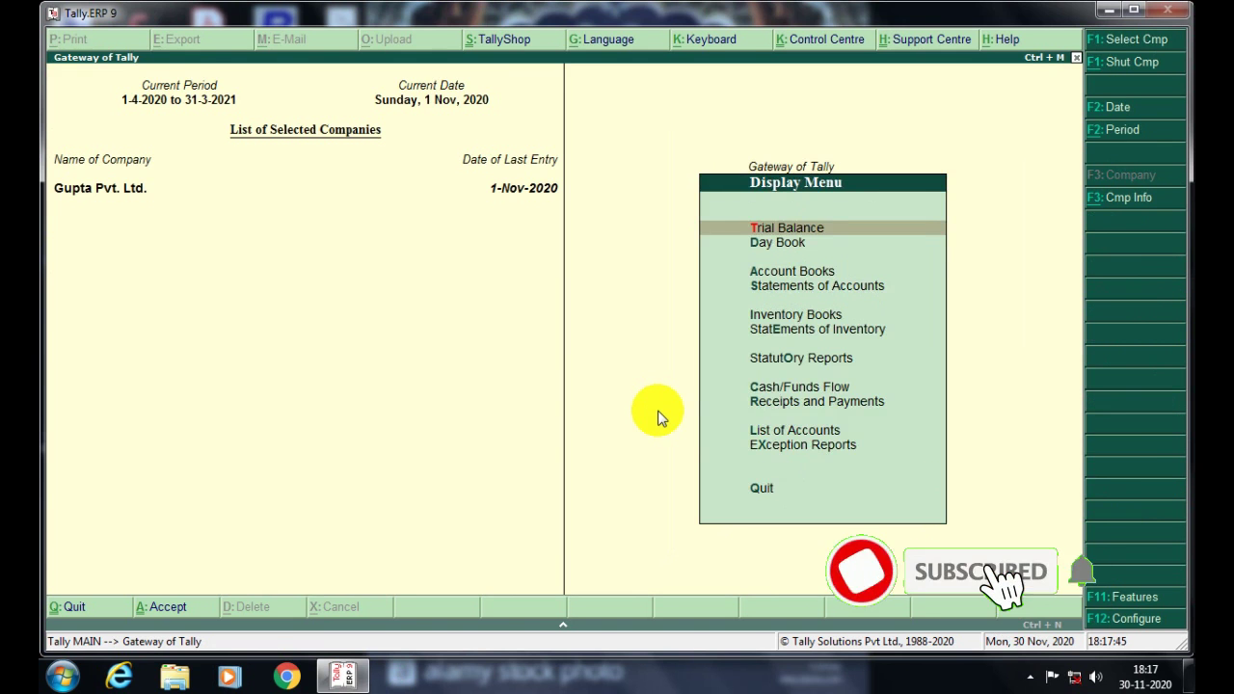
Open the Statutory Reports
key(Down)
key(Down)
key(Down)
key(Down)
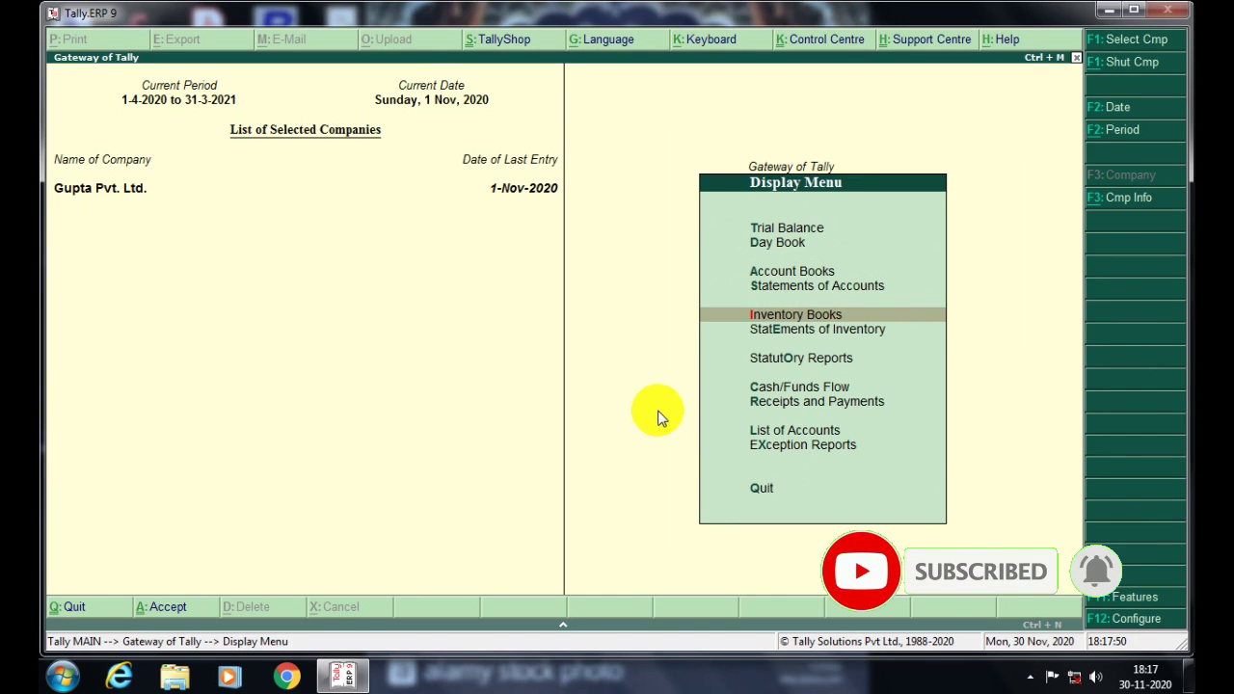
key(Down)
key(Down)
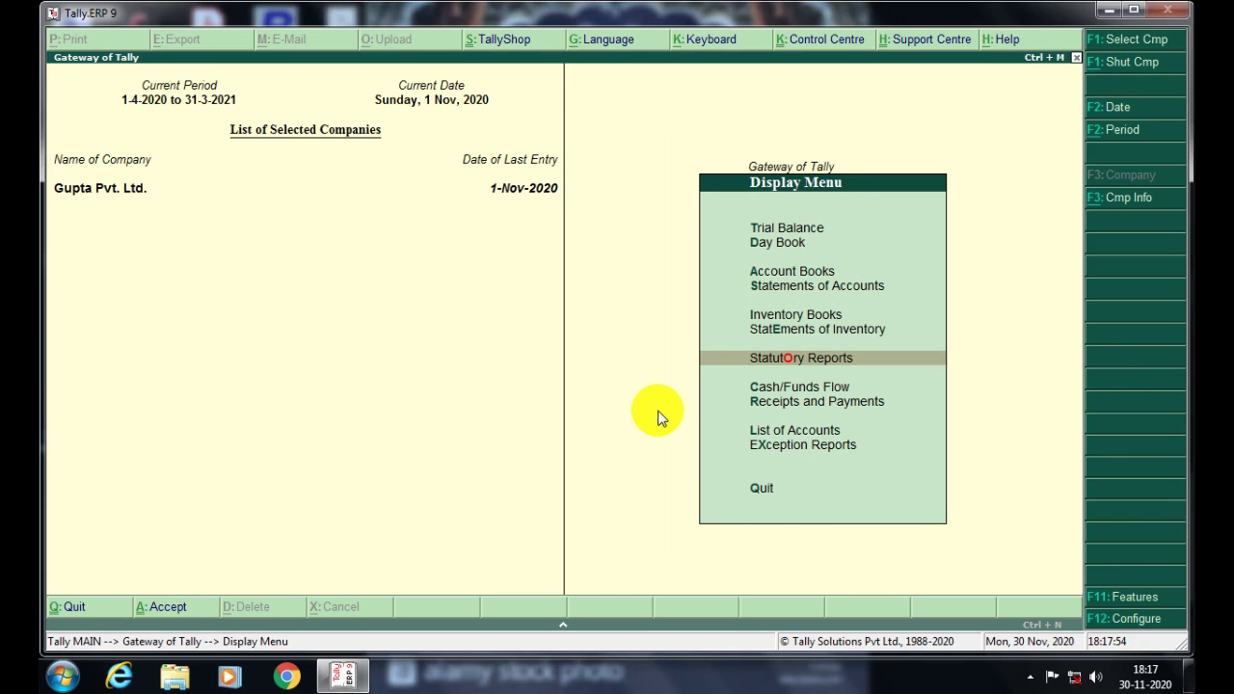
key(Return)
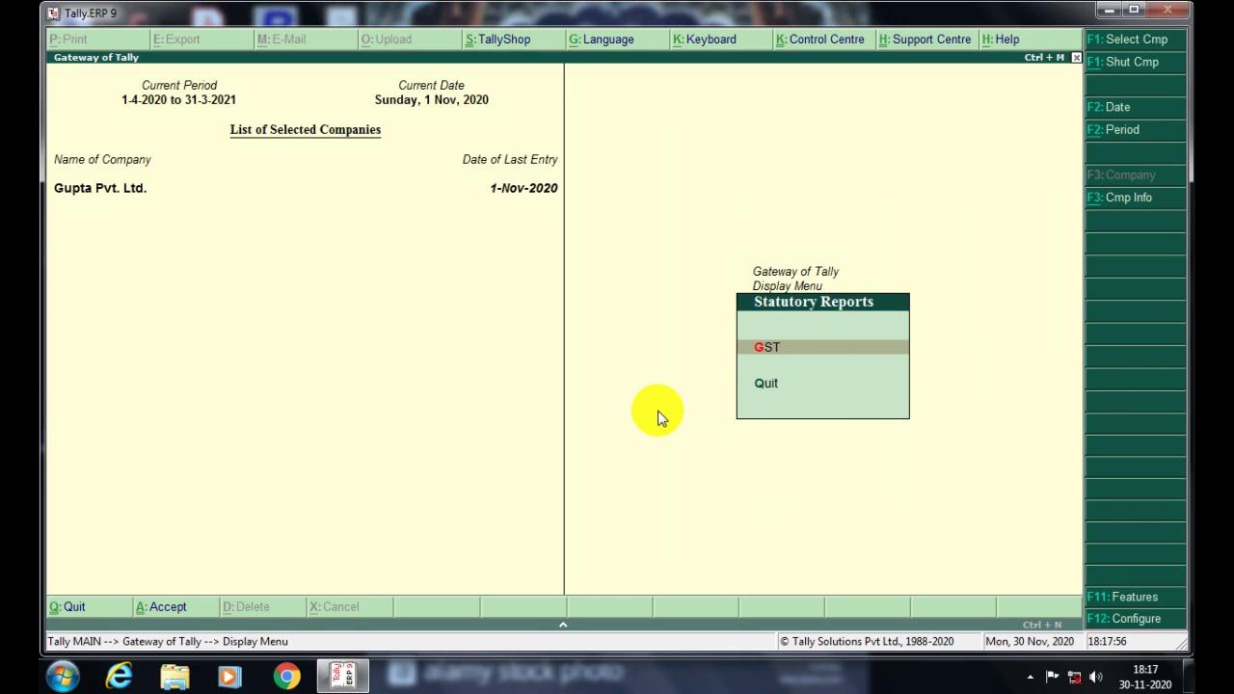
Open the GSTR-2 return from the GST reports
key(Return)
key(Down)
key(Down)
key(Down)
key(Up)
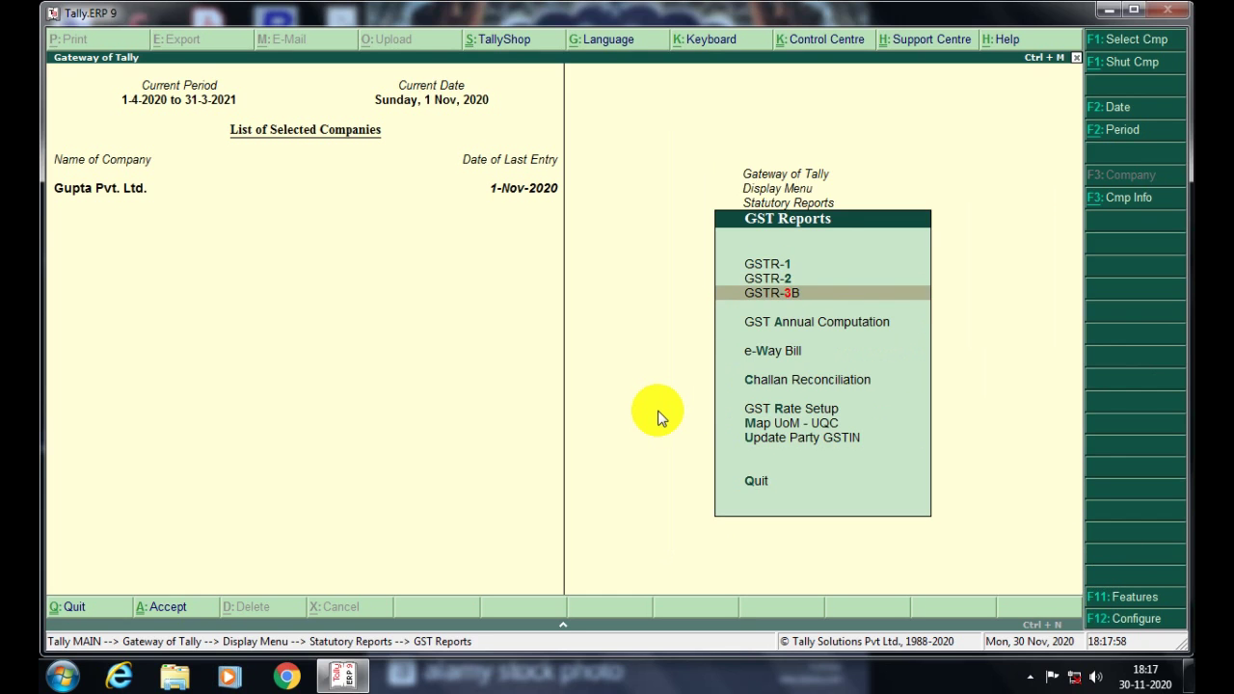
key(Up)
key(Up)
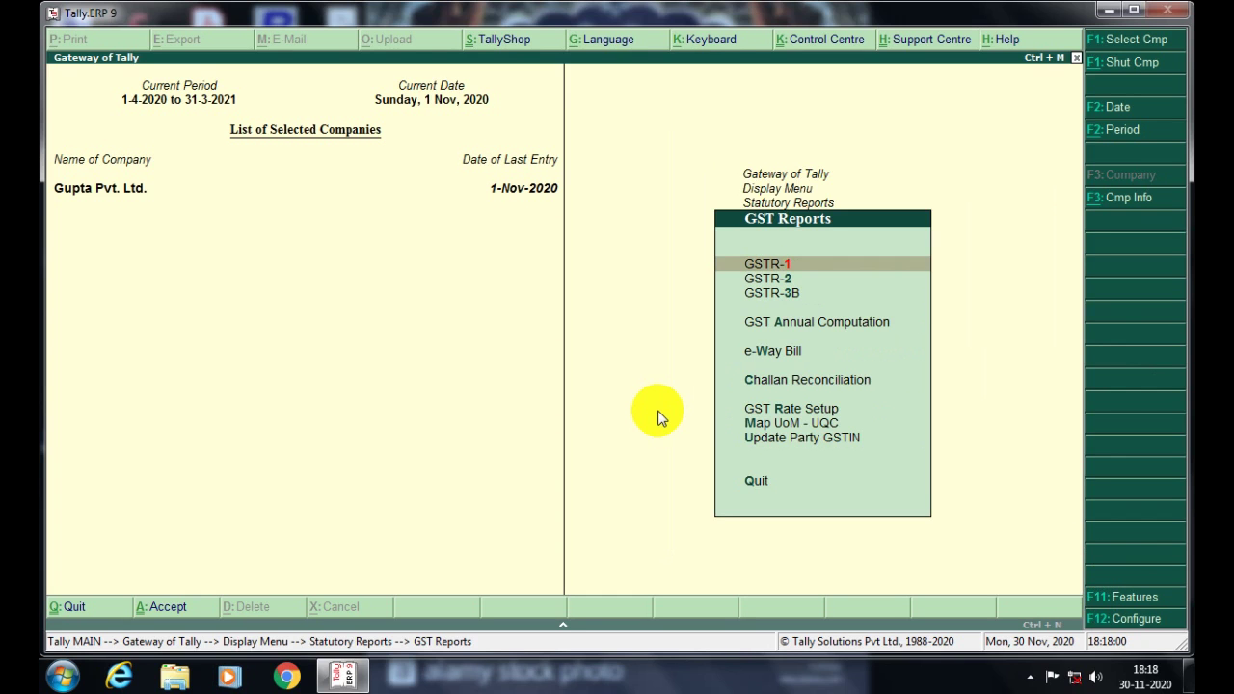
key(Down)
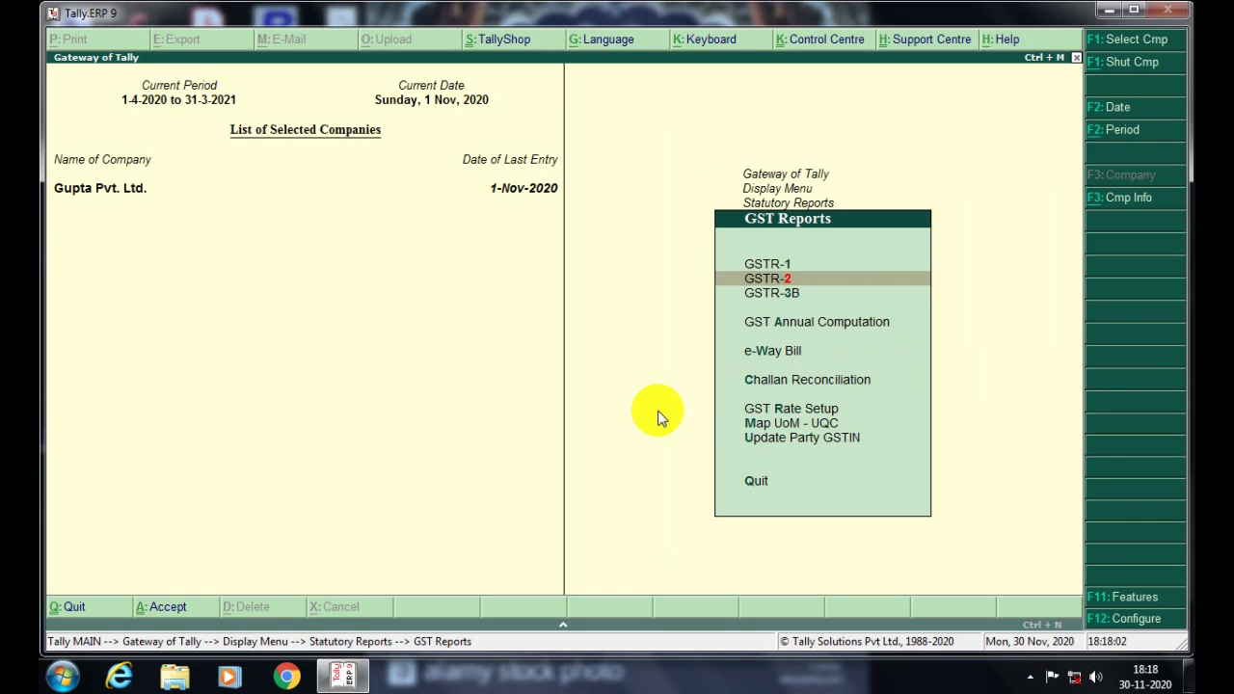
key(Up)
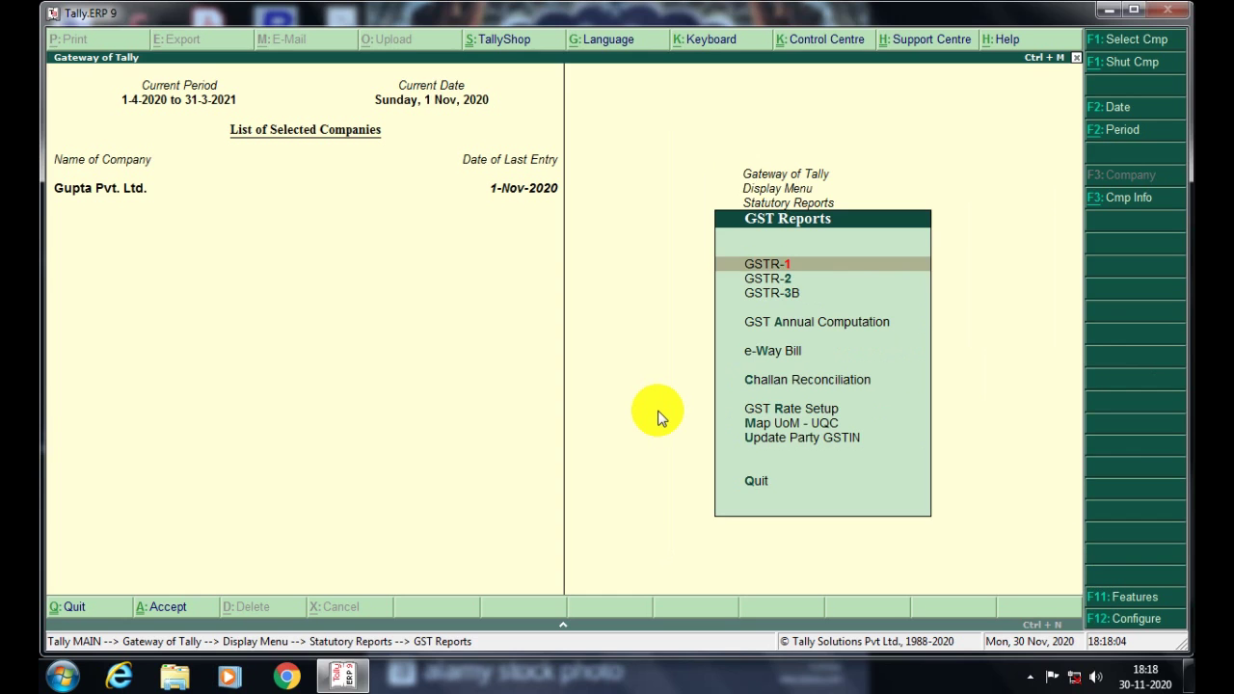
key(Down)
key(Up)
key(Down)
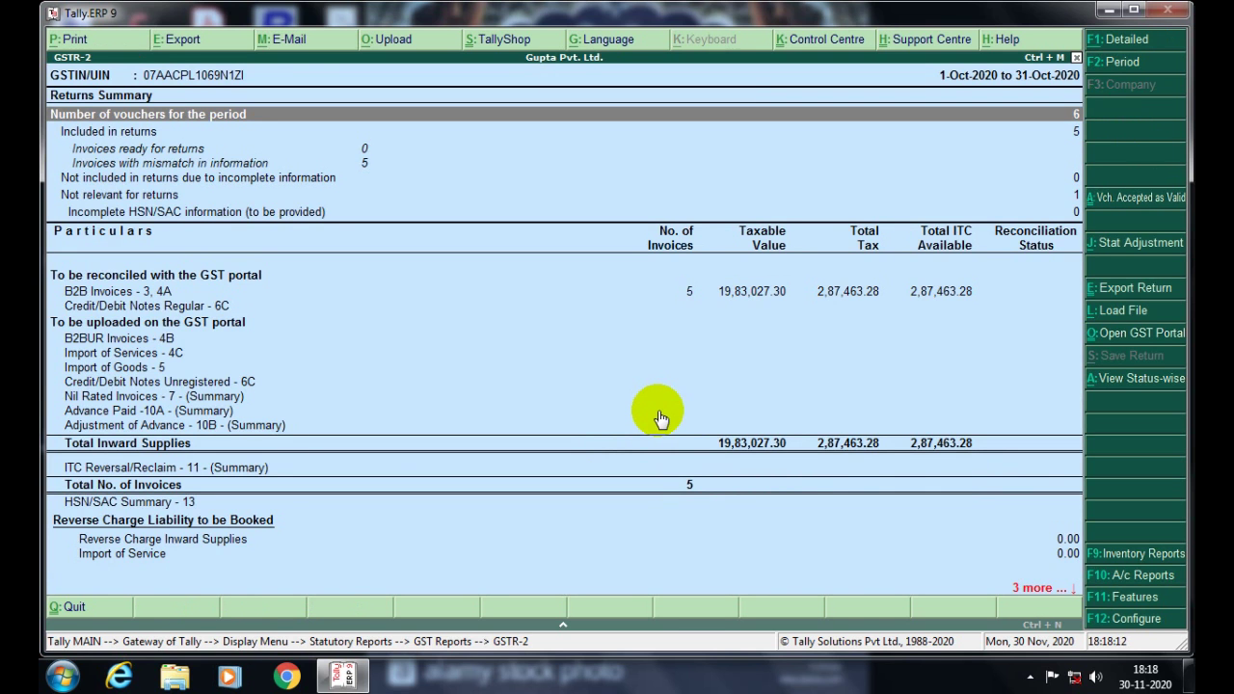
Open the voucher statistics behind the number of vouchers for the period in the GSTR-2 return
key(Down)
key(Down)
key(Down)
key(Up)
key(Down)
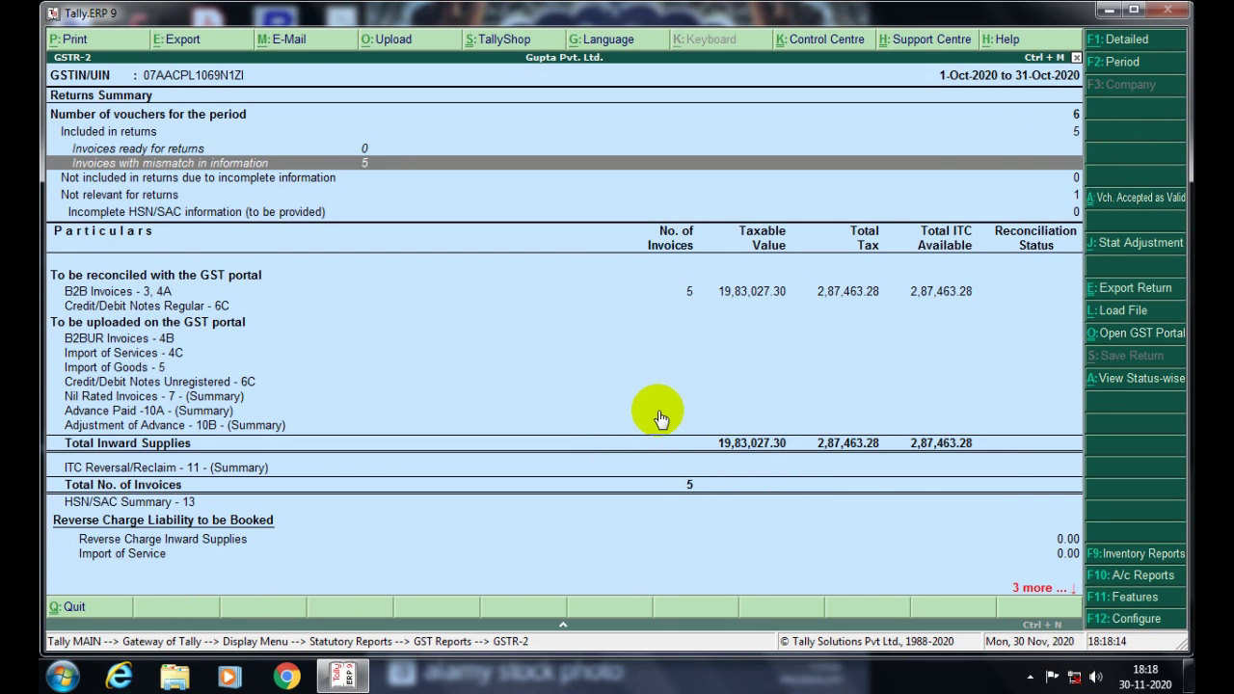
key(Up)
key(Down)
key(Up)
key(Up)
key(Up)
key(Return)
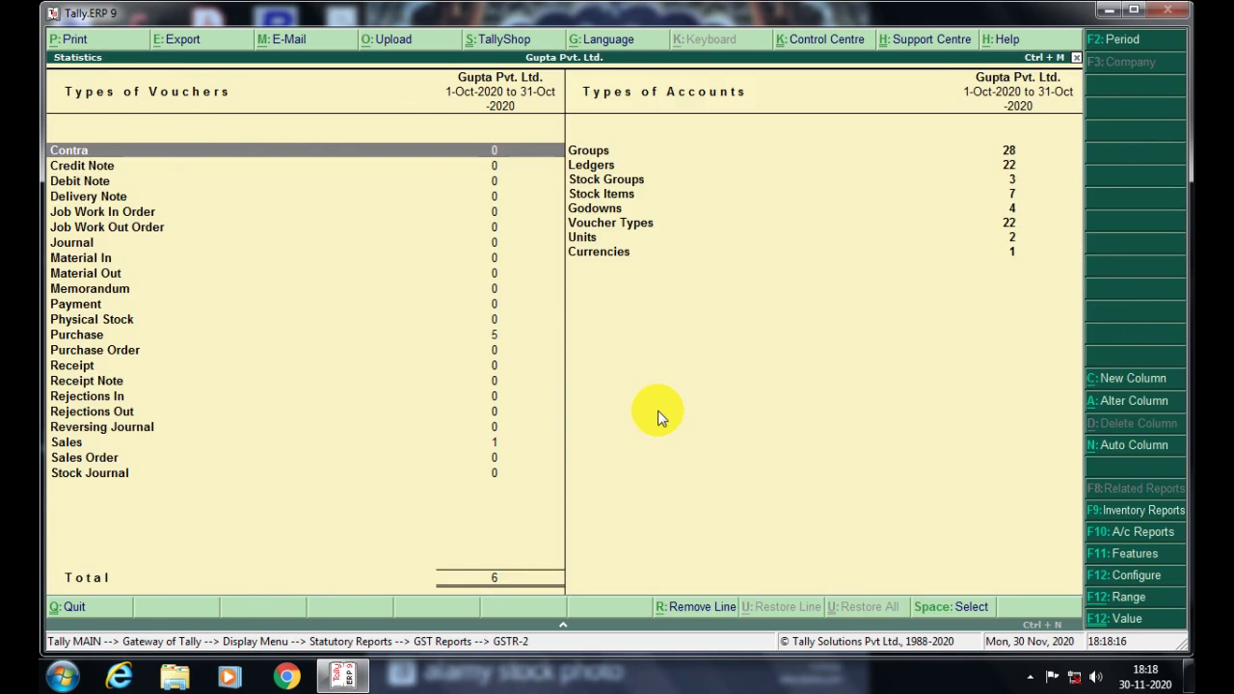
Examine the voucher counts by type in the statistics and return to the GSTR-2 summary
key(Down)
key(Down)
key(Down)
key(Down)
key(Down)
key(Down)
key(Down)
key(Down)
key(Down)
key(Down)
key(Down)
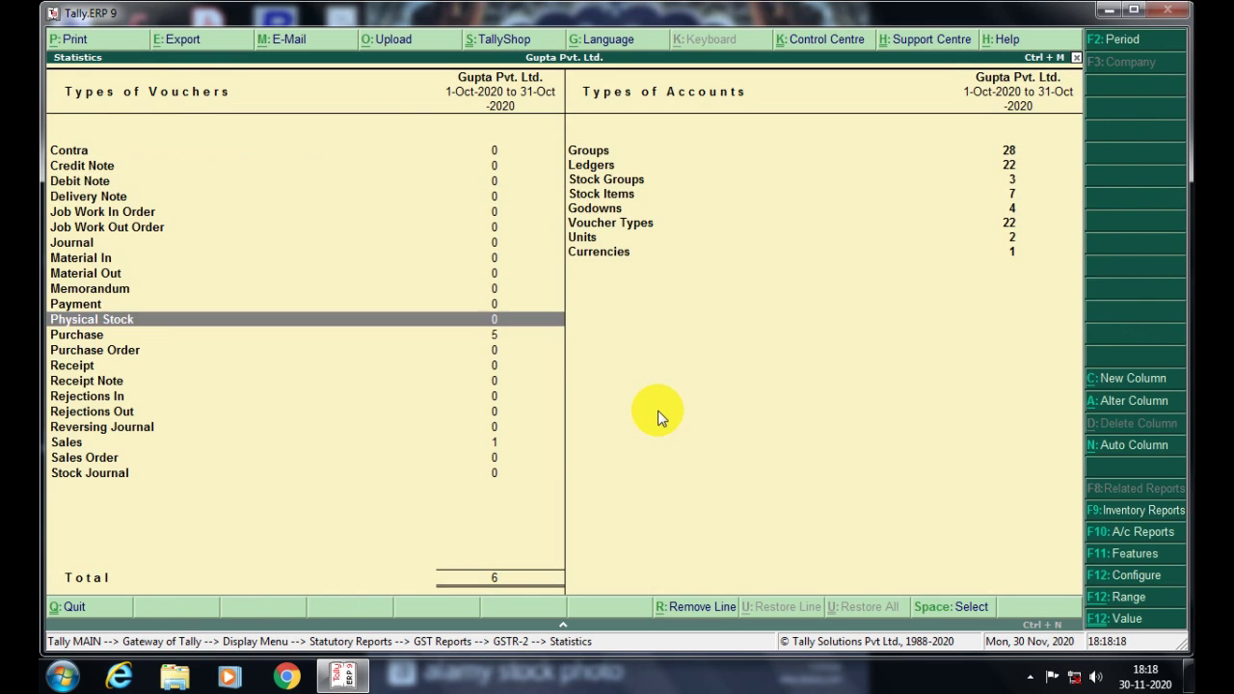
key(Escape)
Open the party register of B2B Invoices - 3, 4A from the GSTR-2 return
key(Down)
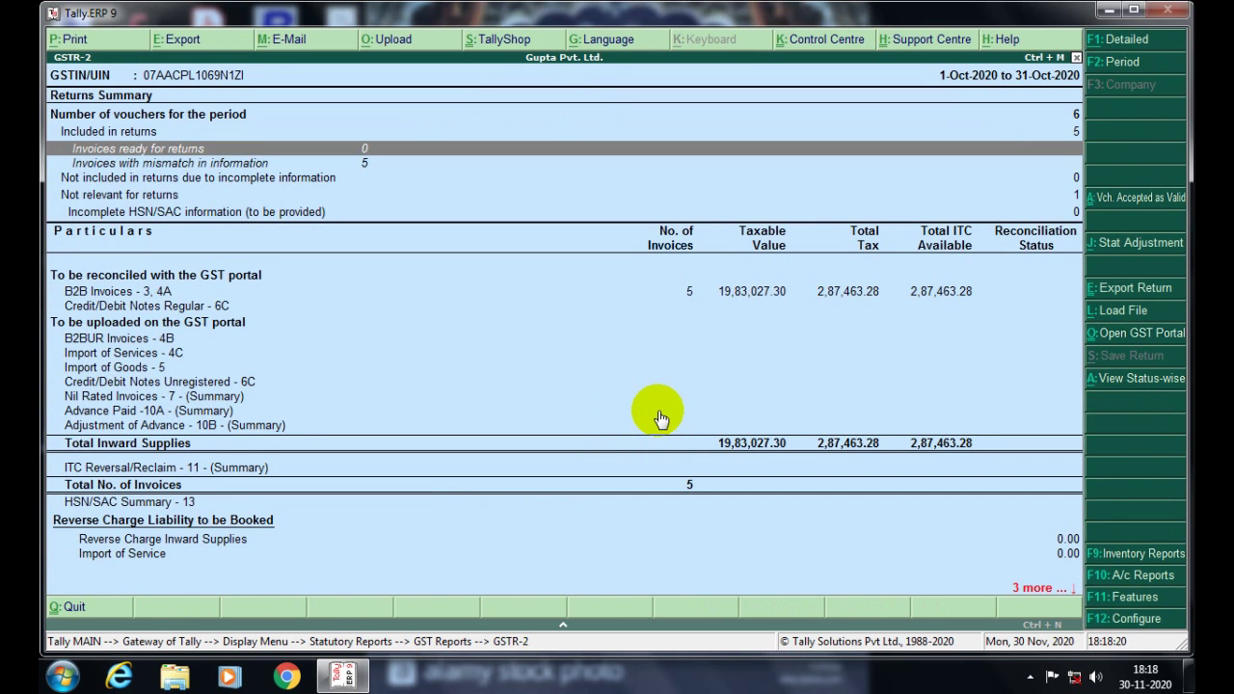
key(Down)
key(Down)
key(Down)
key(Down)
key(Down)
key(Up)
key(Up)
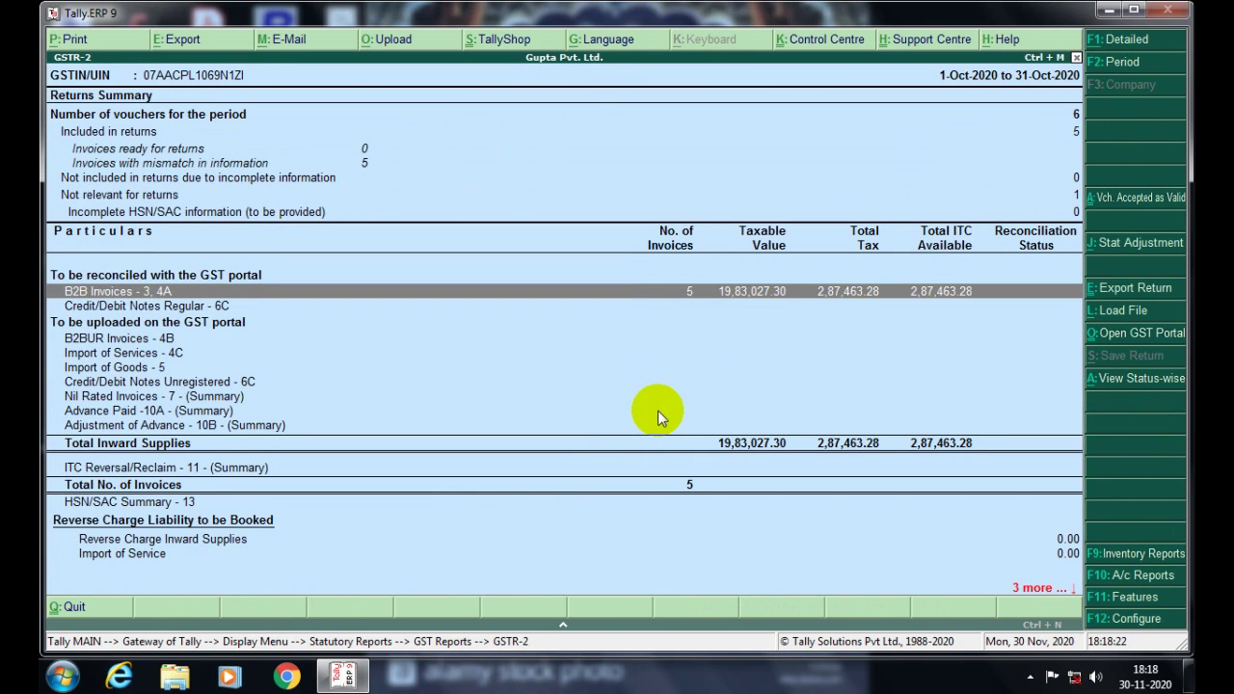
key(Return)
key(Down)
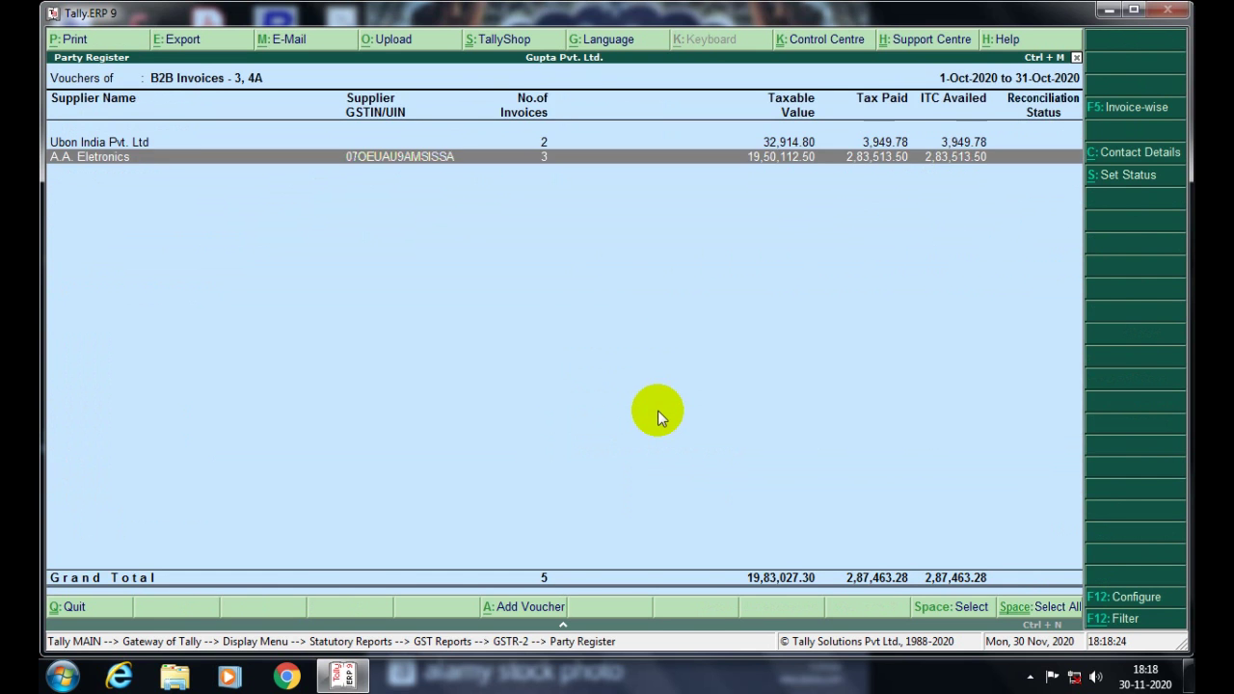
List the invoices of Ubon India Pvt. Ltd and view the purchase voucher of invoice 107, leaving it unaltered
key(Up)
key(Return)
key(Down)
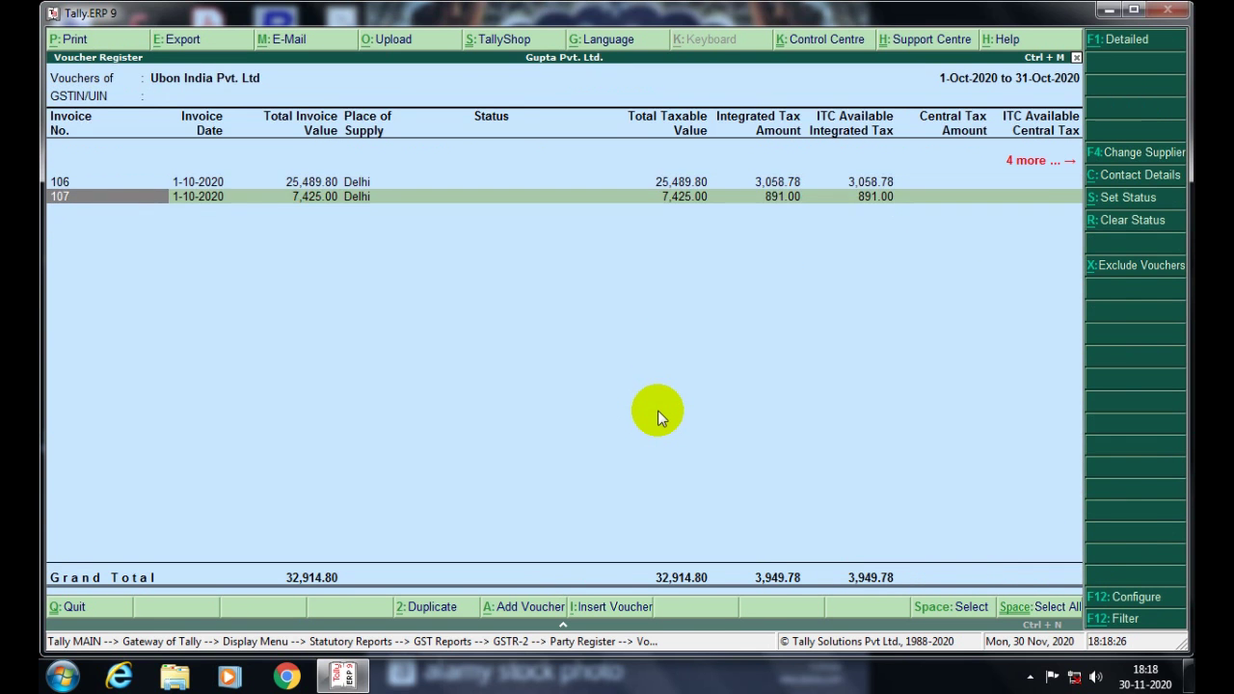
key(Up)
key(Down)
key(Return)
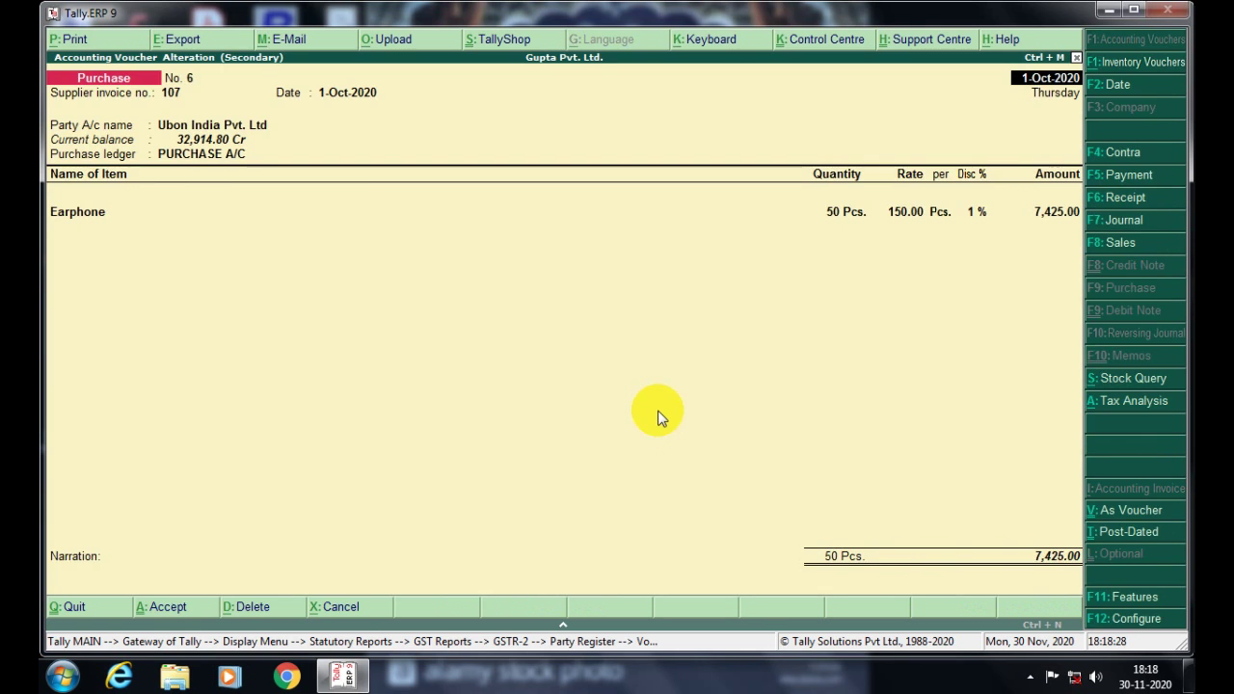
key(Escape)
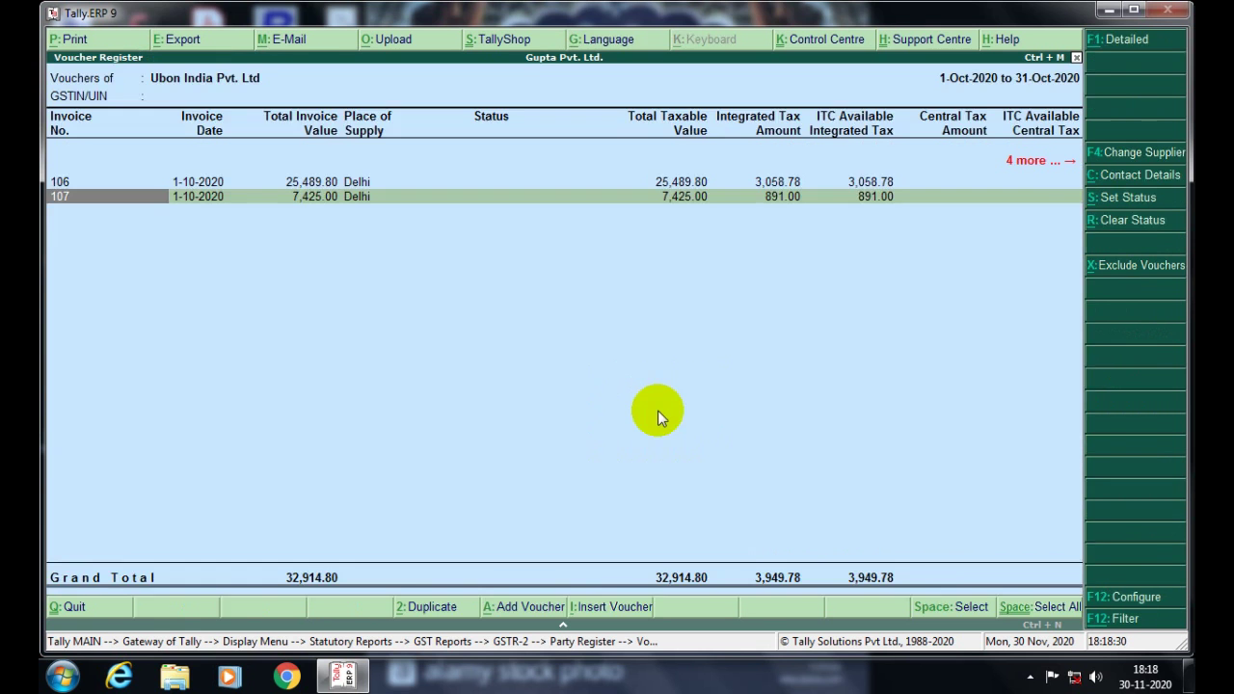
View the purchase voucher of Ubon India Pvt. Ltd invoice 106 and quit it without changes
key(Up)
key(Return)
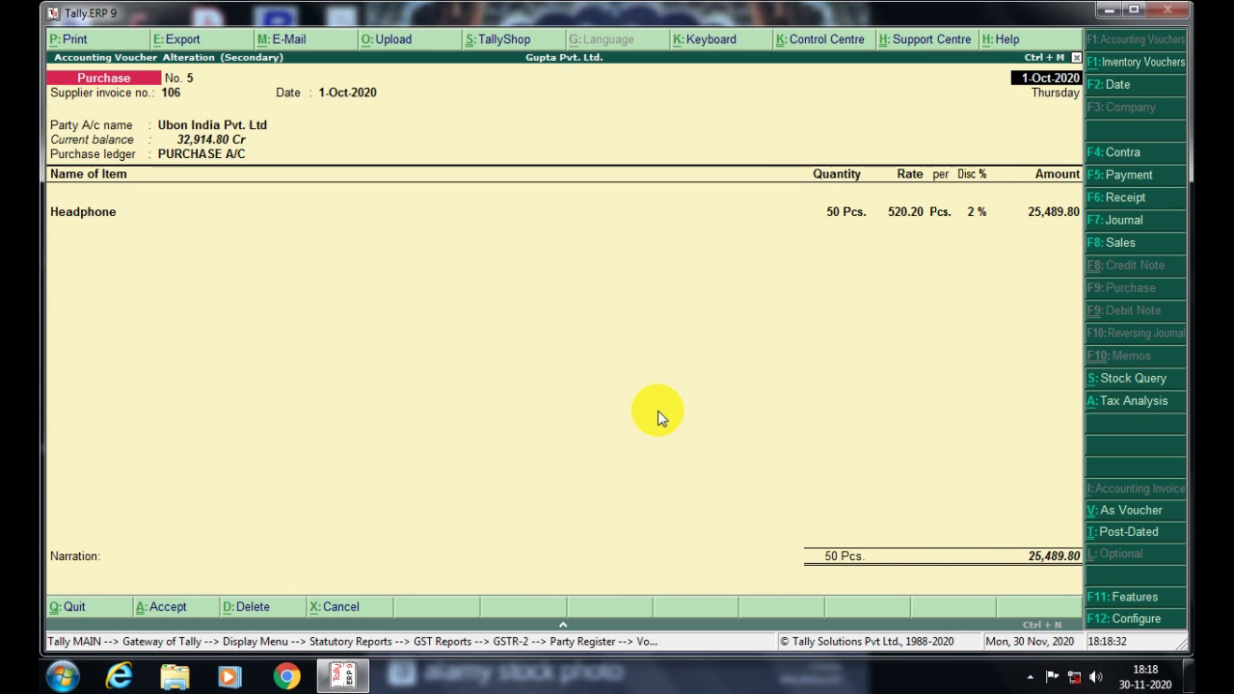
key(Escape)
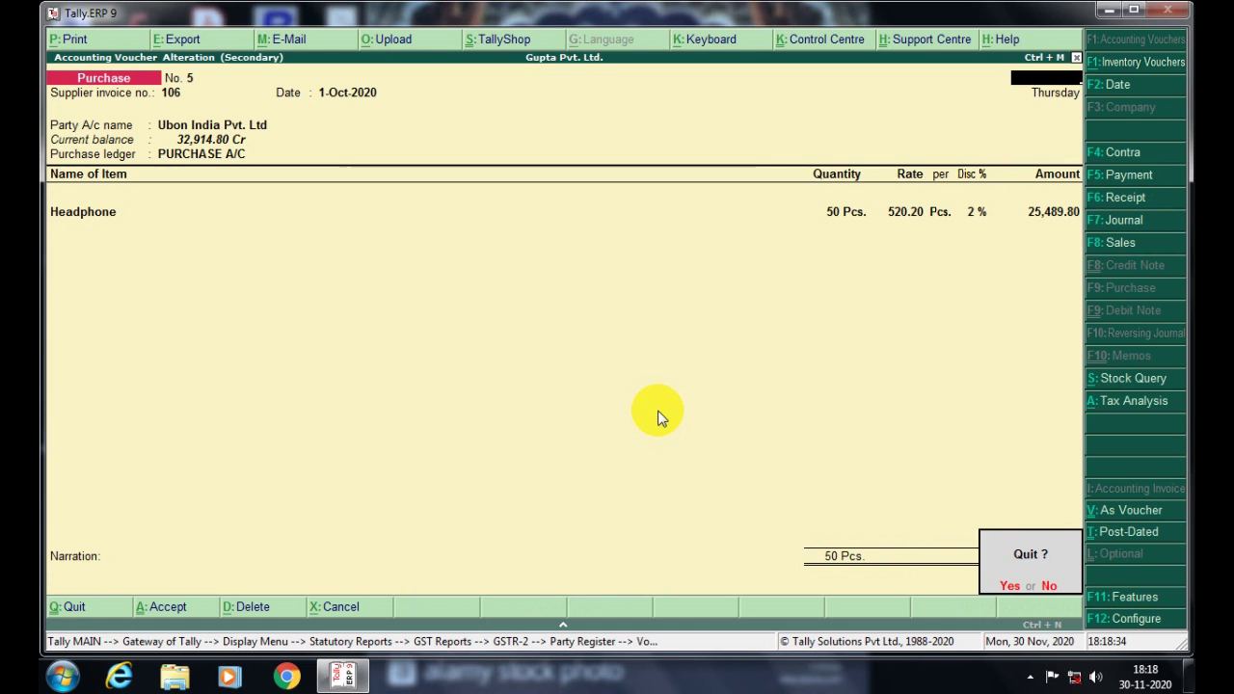
key(Return)
Leave the supplier registers, the GSTR-2 return and the GST reports, going back to the Display Menu
key(Escape)
key(Down)
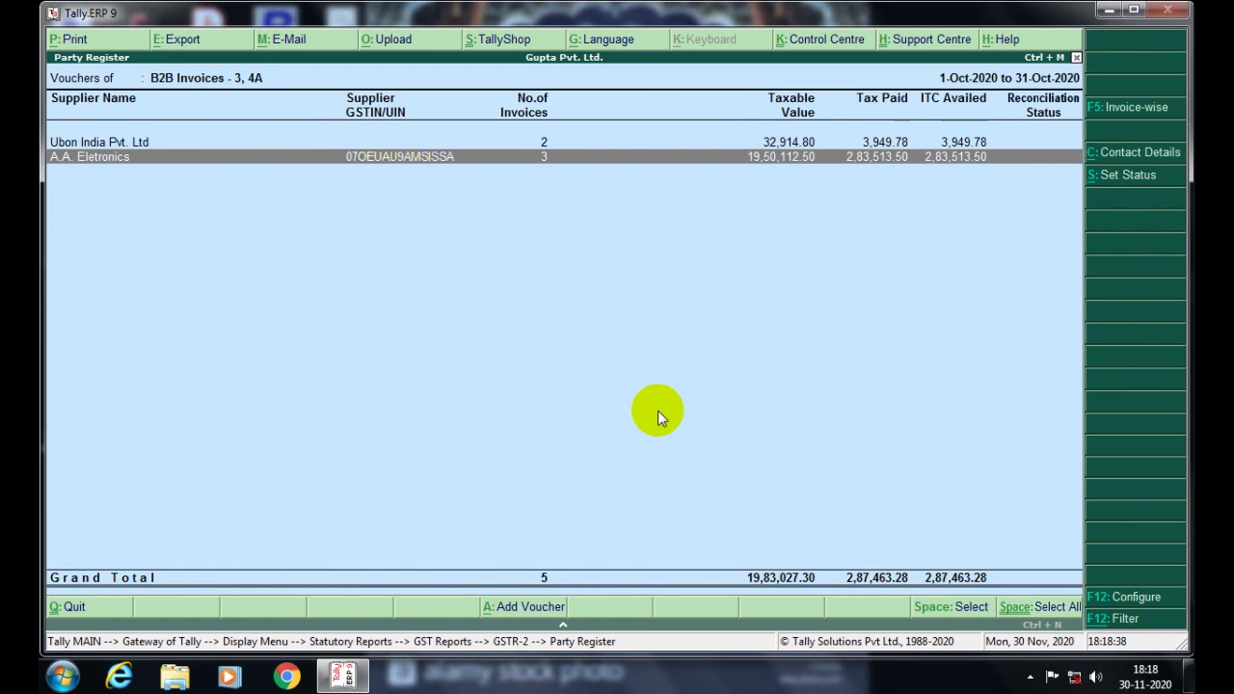
key(Up)
key(Escape)
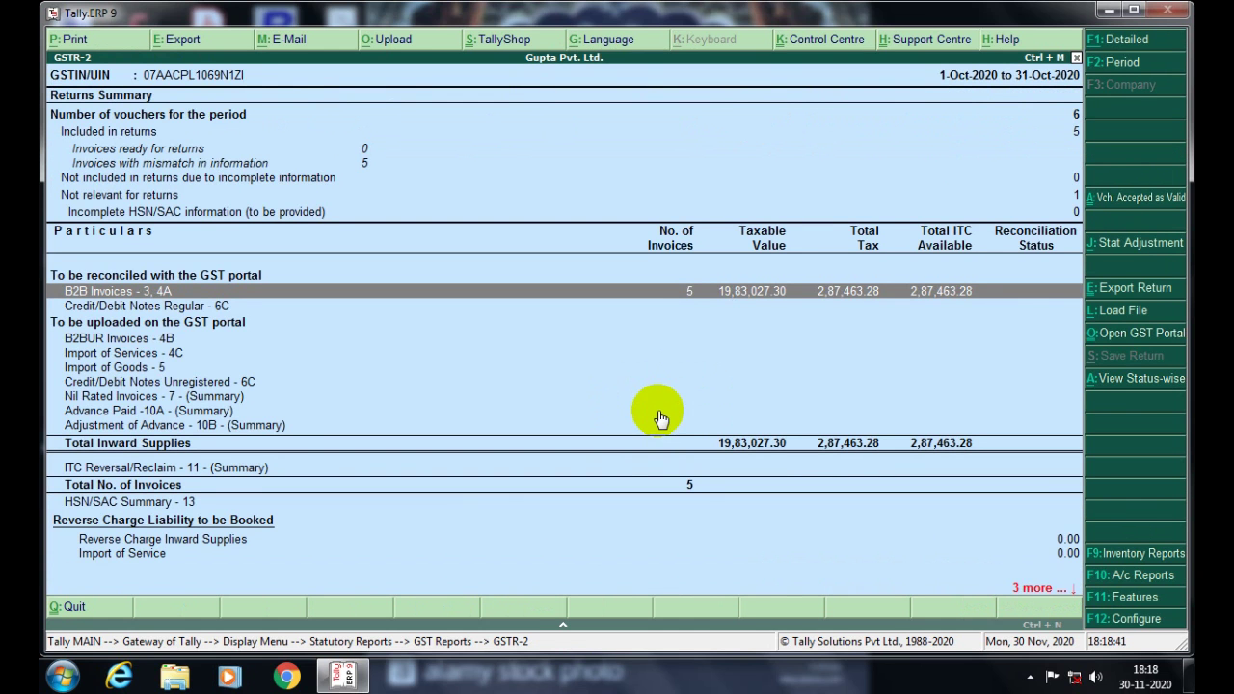
key(Escape)
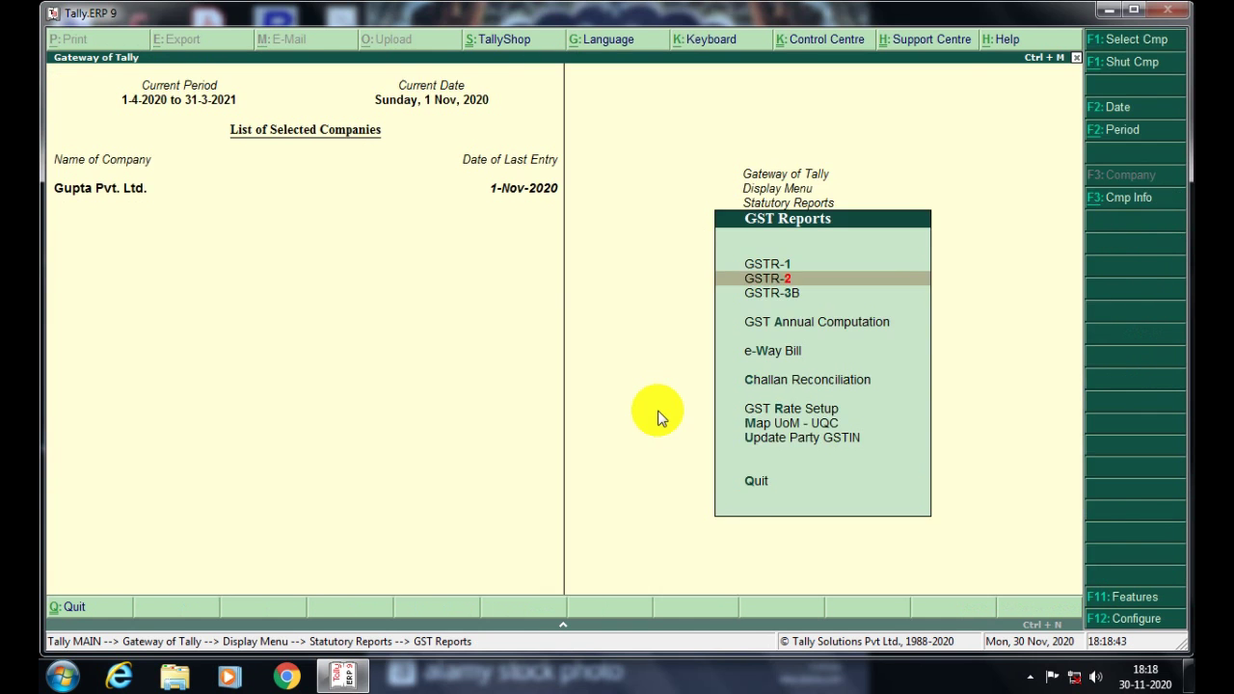
key(Down)
key(Down)
key(Down)
key(Down)
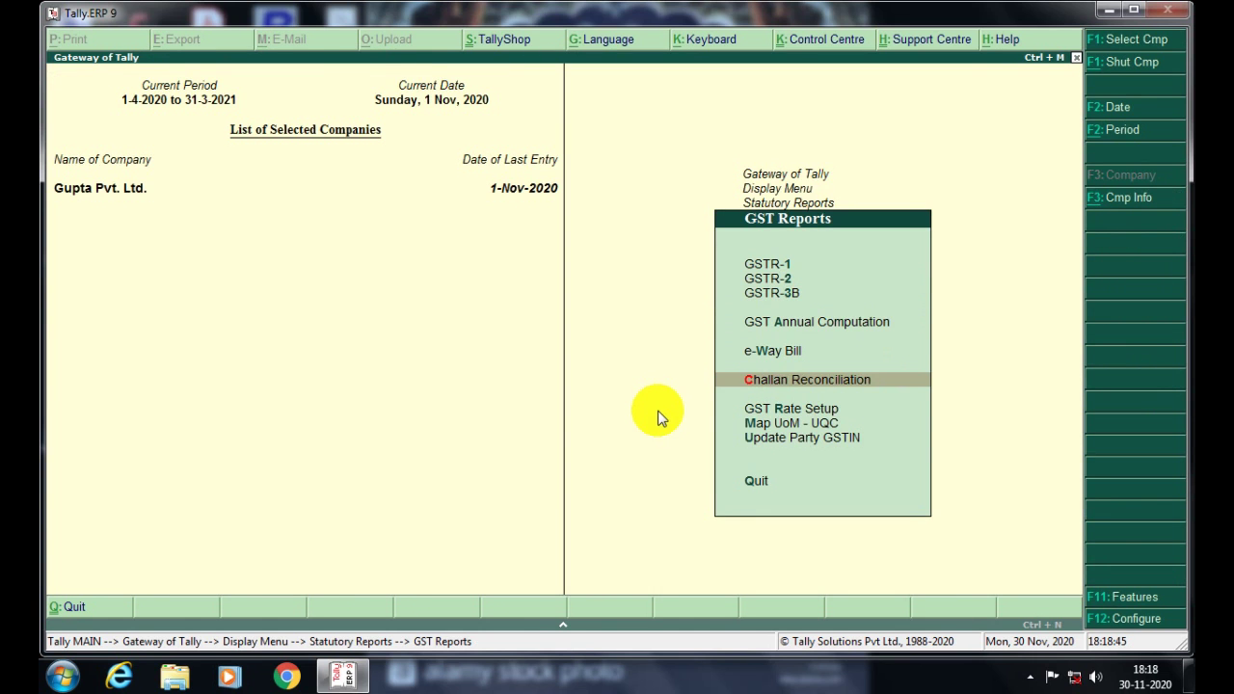
key(Escape)
key(Escape)
Open the outstanding Payables from the Statements of Accounts
key(Up)
key(Up)
key(Up)
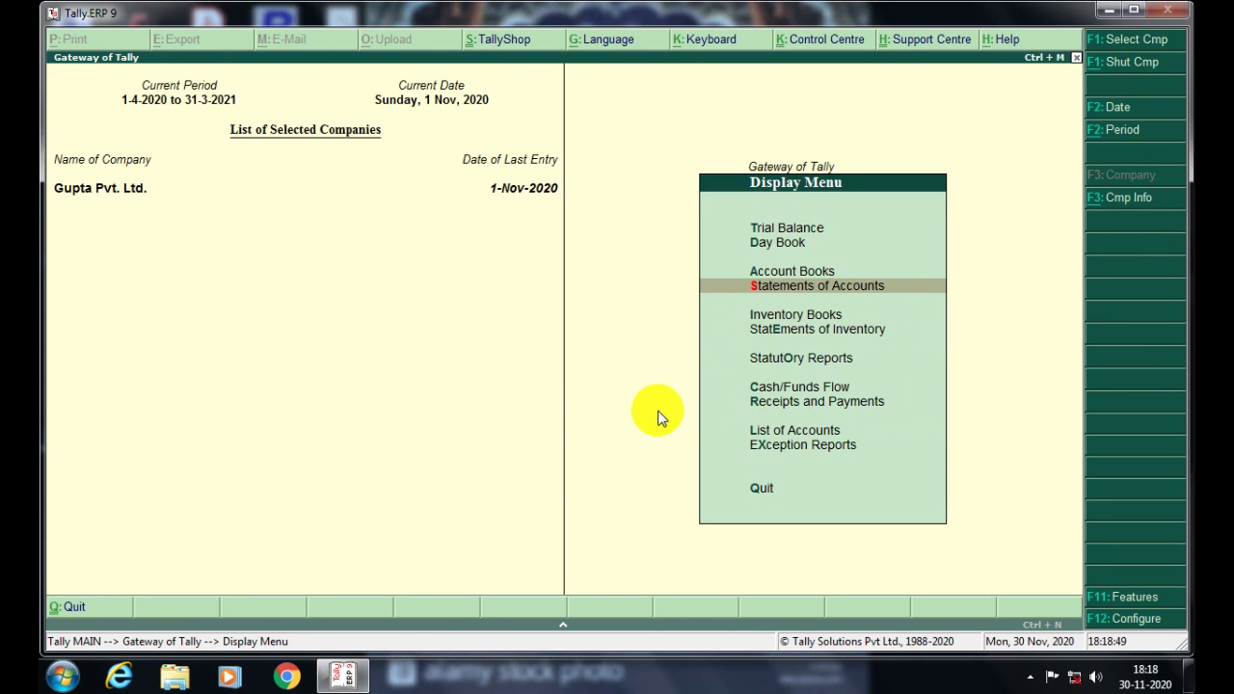
key(Return)
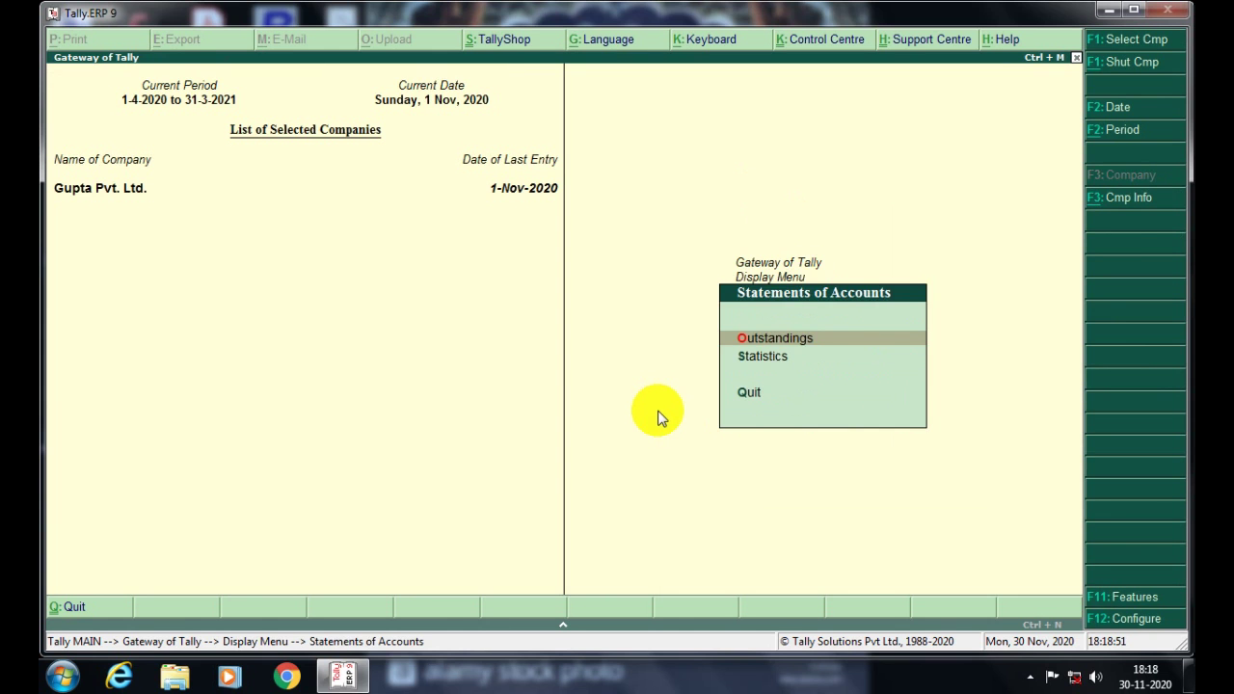
key(Return)
key(Down)
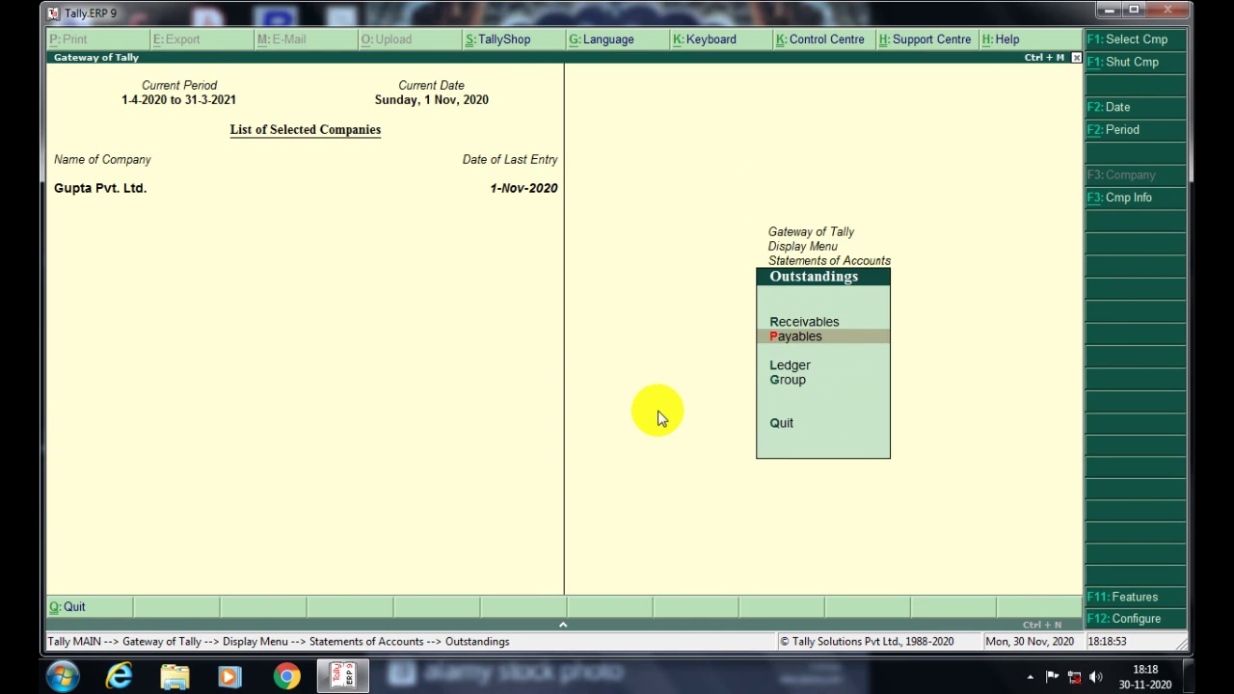
key(Up)
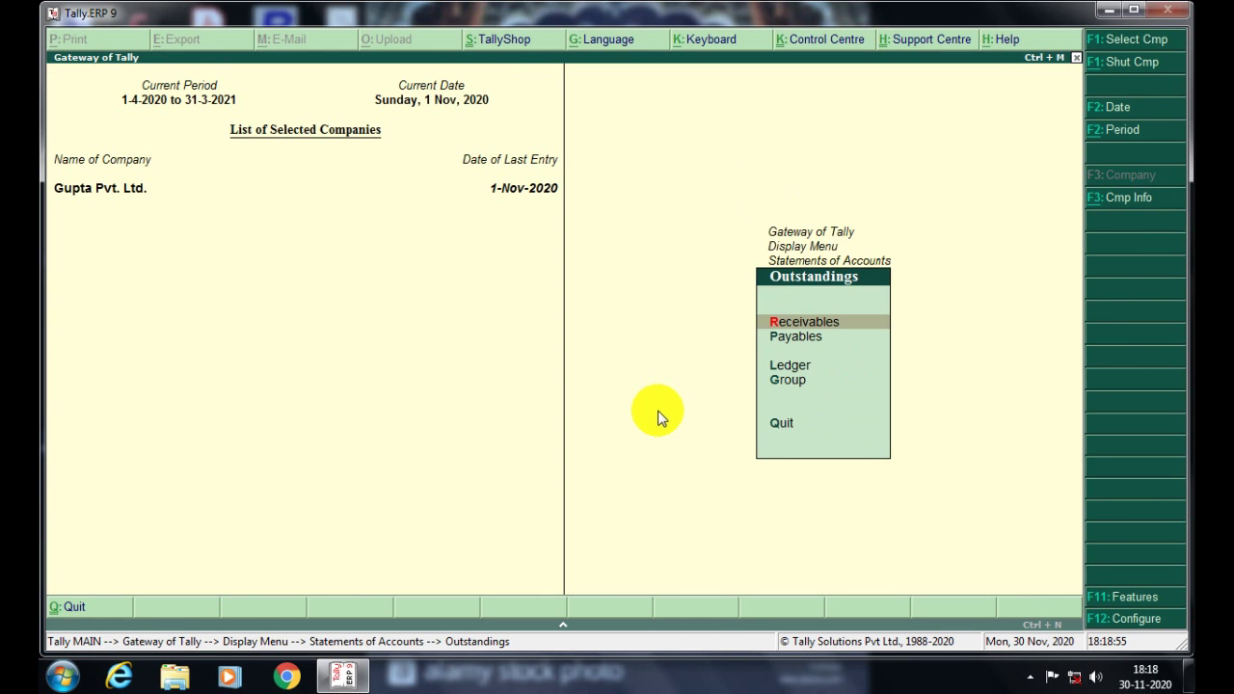
key(Down)
key(Return)
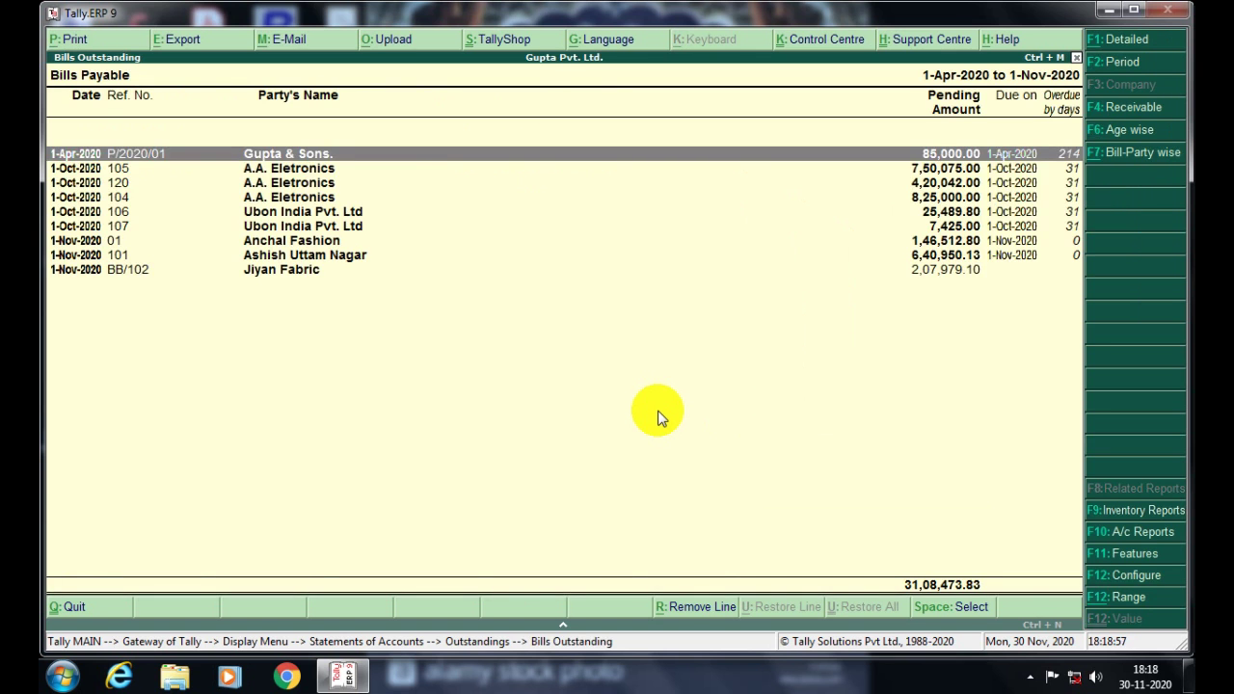
Examine the parties, pending amounts and due dates of the payable bills, ending on the Jiyan Fabric bill
key(Down)
key(Down)
key(Down)
key(Down)
key(Down)
key(Down)
key(Down)
key(Down)
key(Up)
key(Up)
key(Up)
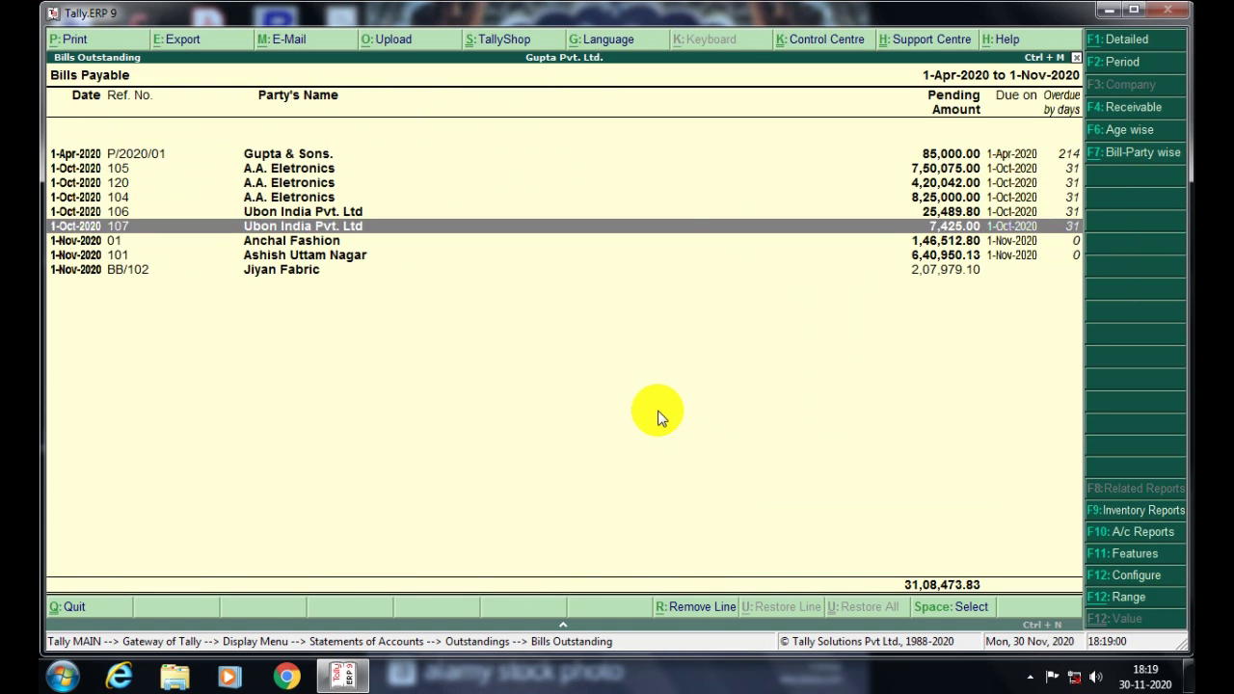
key(Up)
key(Up)
key(Up)
key(Up)
key(Up)
key(Down)
key(Down)
key(Down)
key(Down)
key(Down)
key(Down)
key(Down)
key(Down)
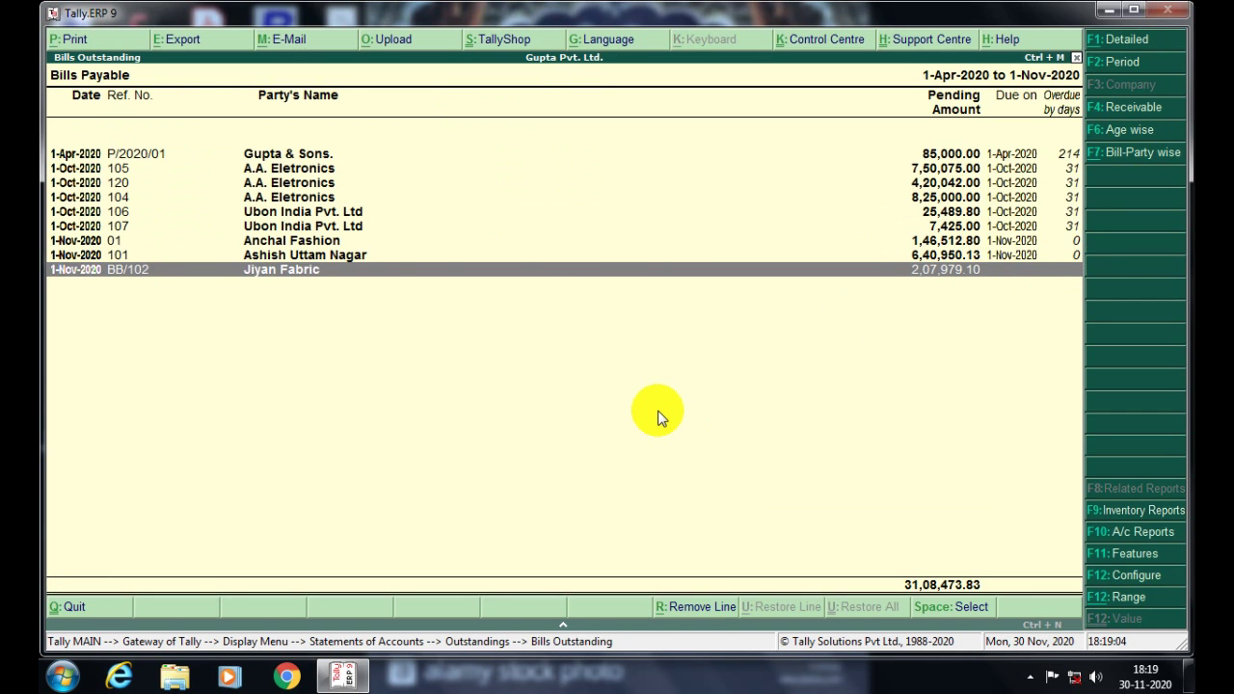
Expand the Jiyan Fabric bill to examine its purchase entry and item details
key(shift+Return)
key(Down)
key(Down)
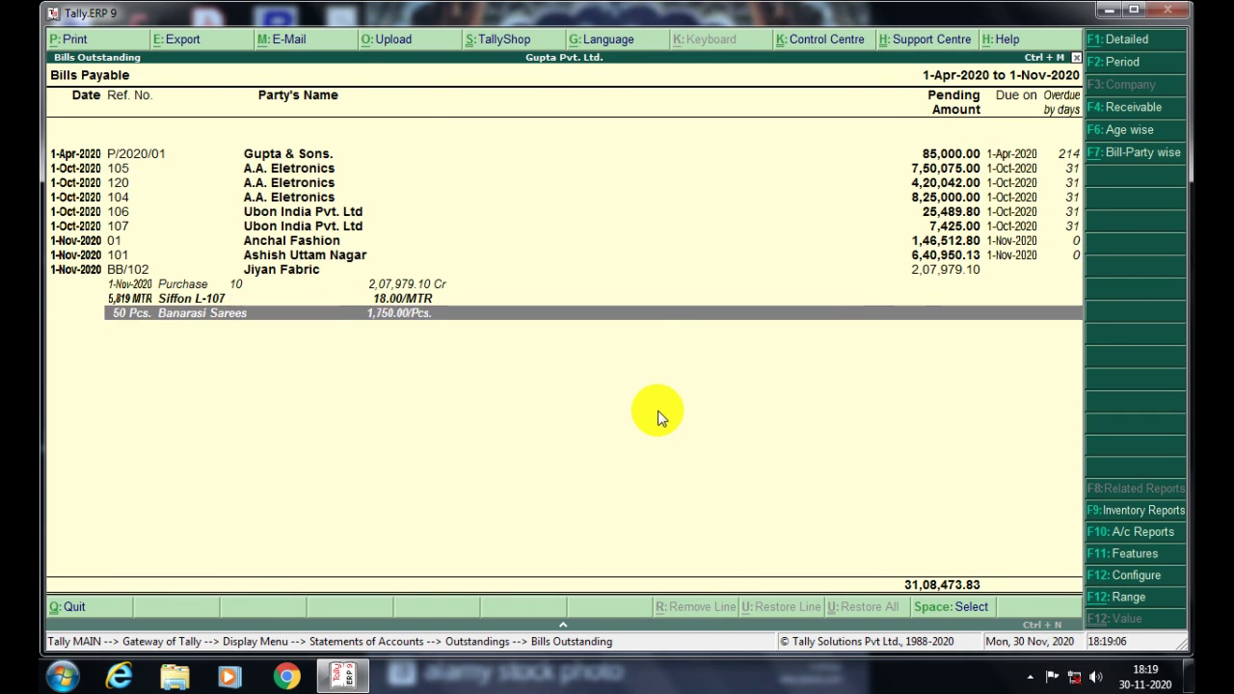
key(Up)
key(Up)
key(Down)
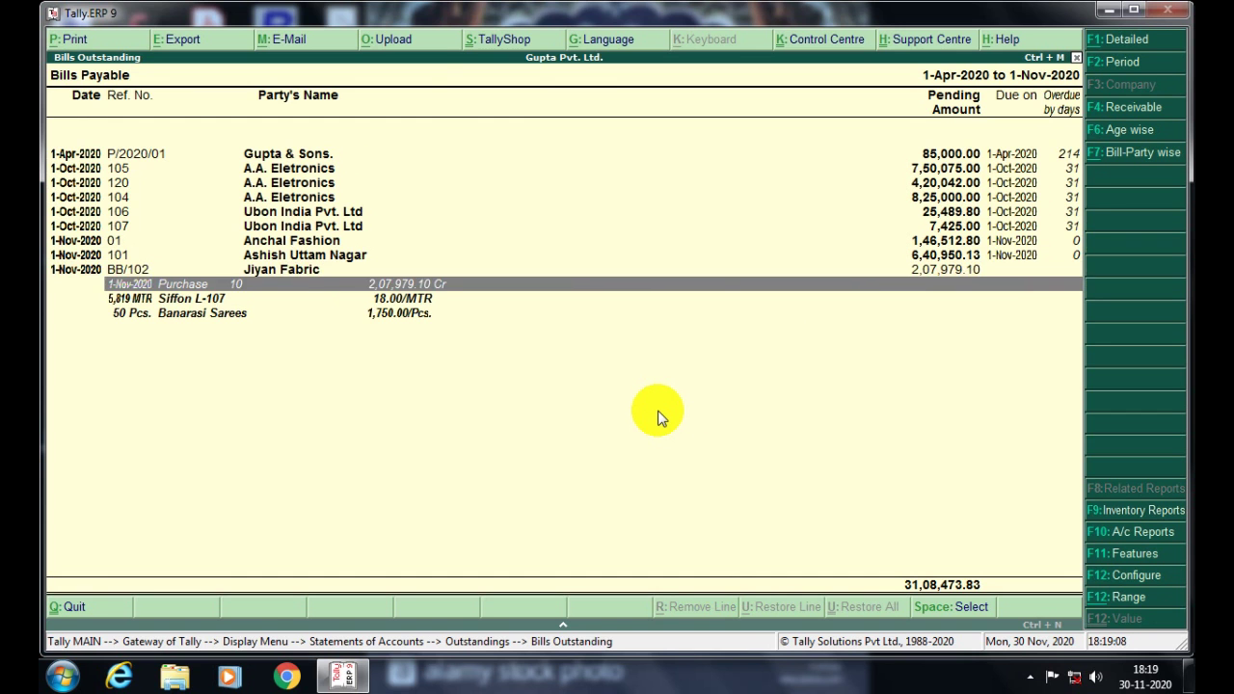
key(Up)
key(shift+Return)
key(shift+Return)
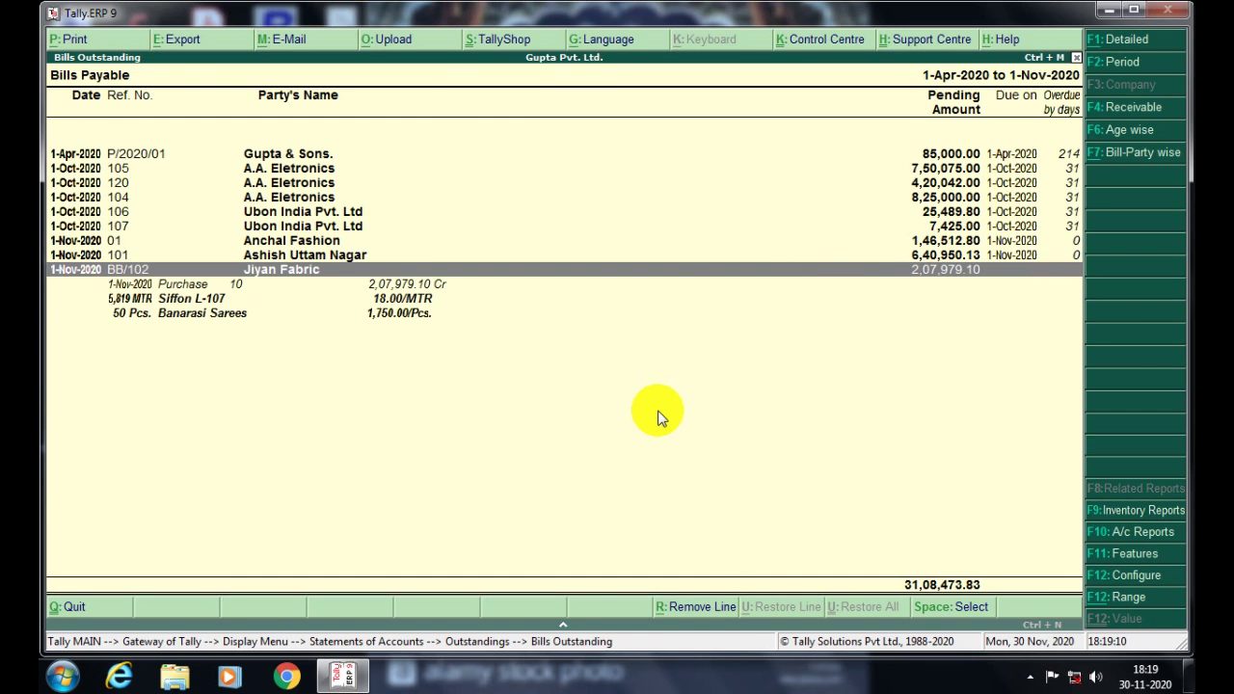
View the Jiyan Fabric purchase voucher from its expanded bill entry and quit it without changes
key(Down)
key(Return)
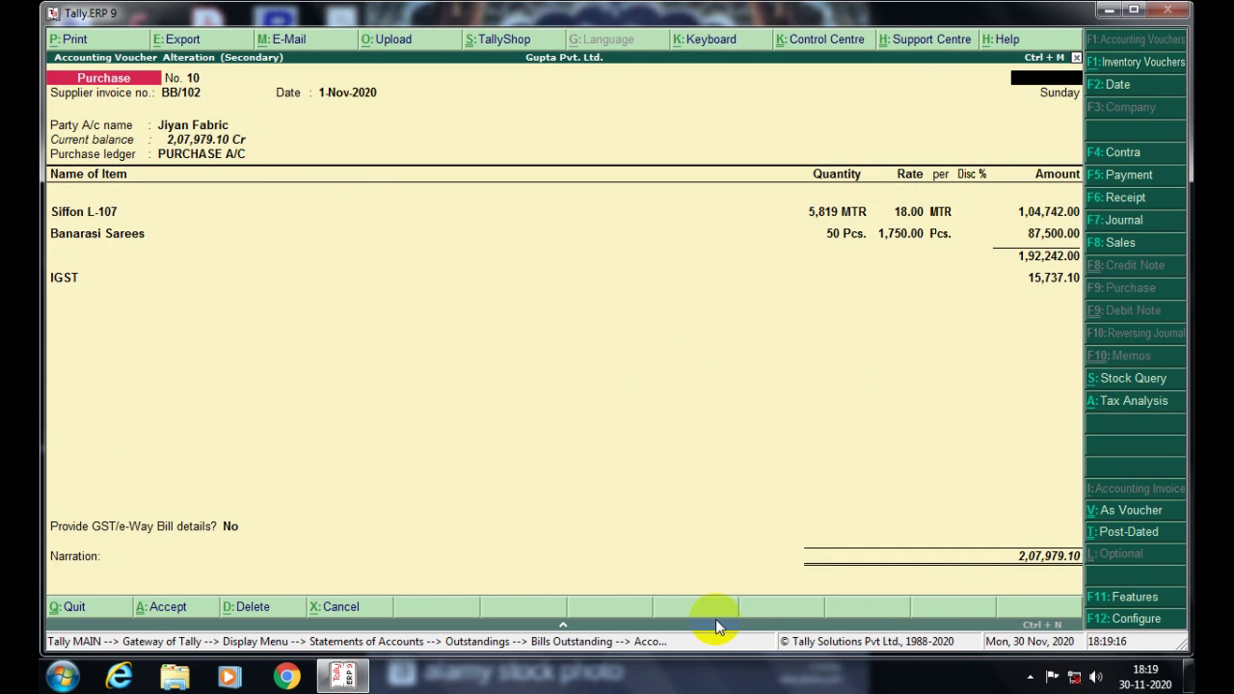
key(Escape)
key(y)
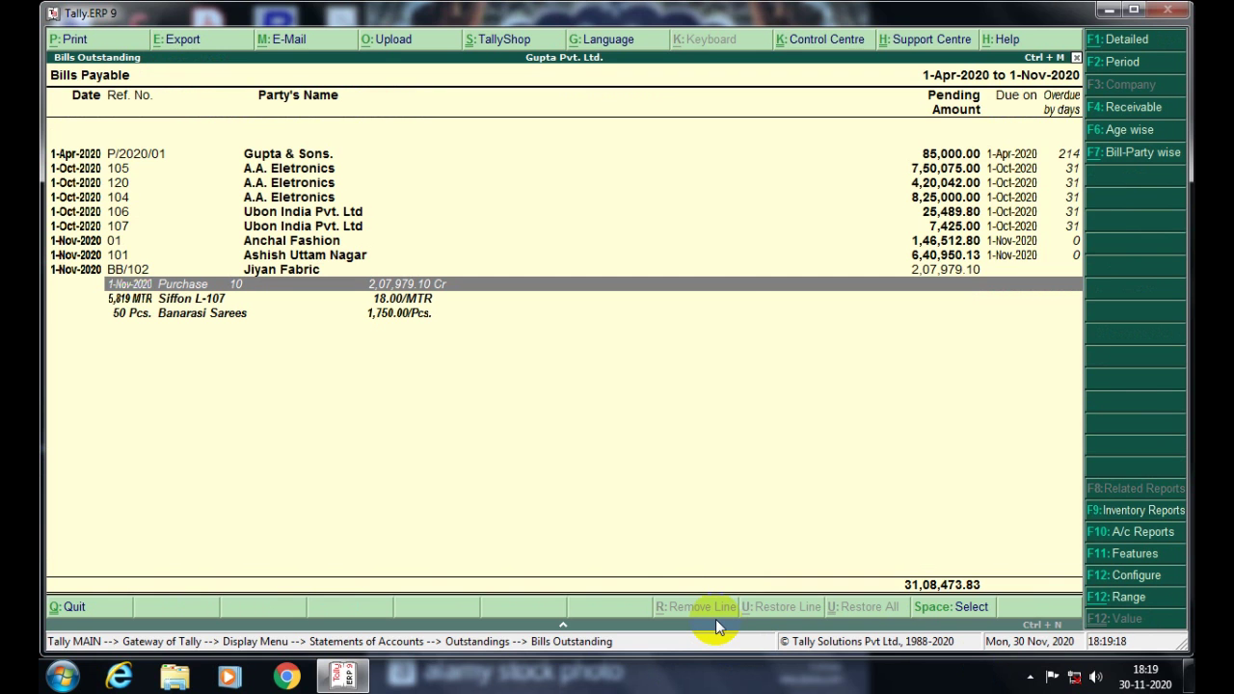
Return to the Gateway of Tally and open a new purchase voucher under Accounting Vouchers
key(Escape)
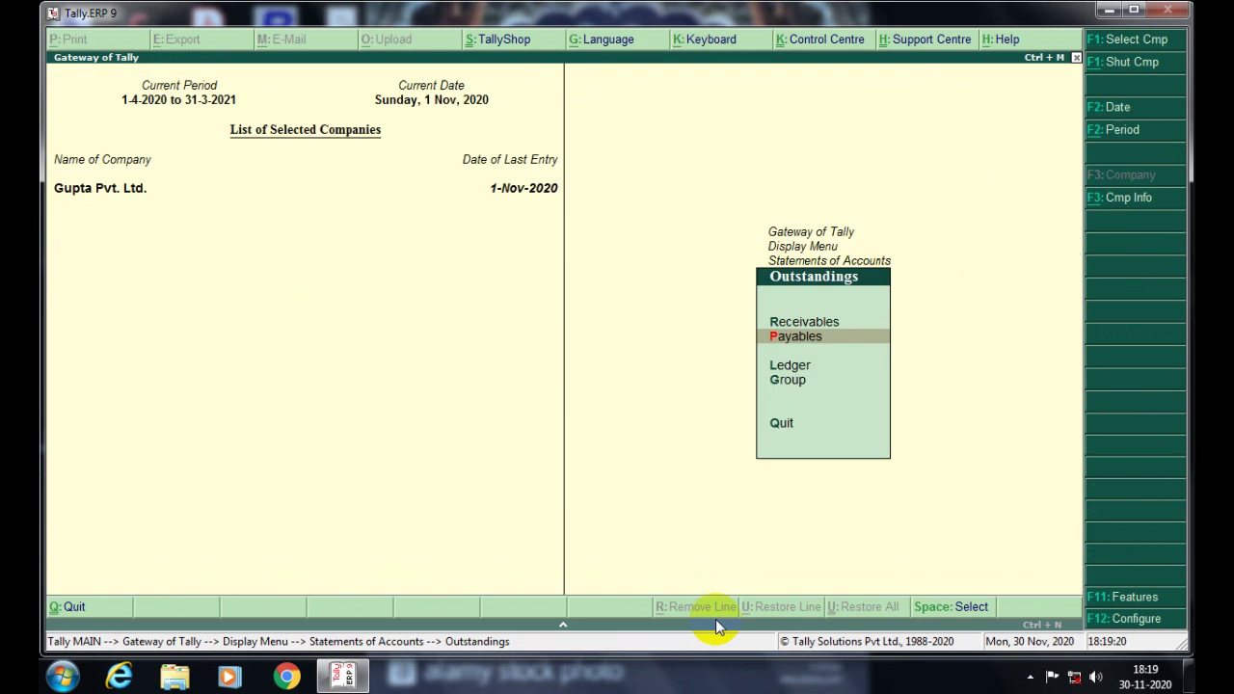
key(Escape)
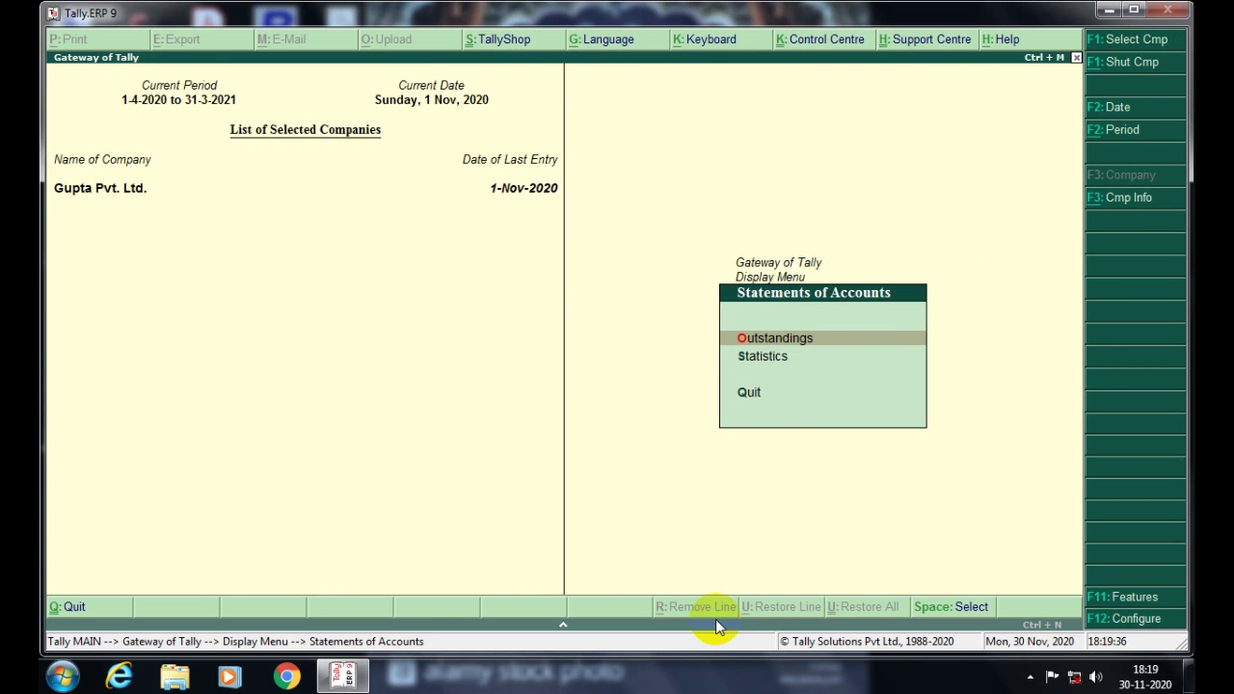
key(Escape)
key(Escape)
key(Up)
key(Up)
key(Up)
key(Up)
key(Up)
key(Up)
key(Up)
key(Up)
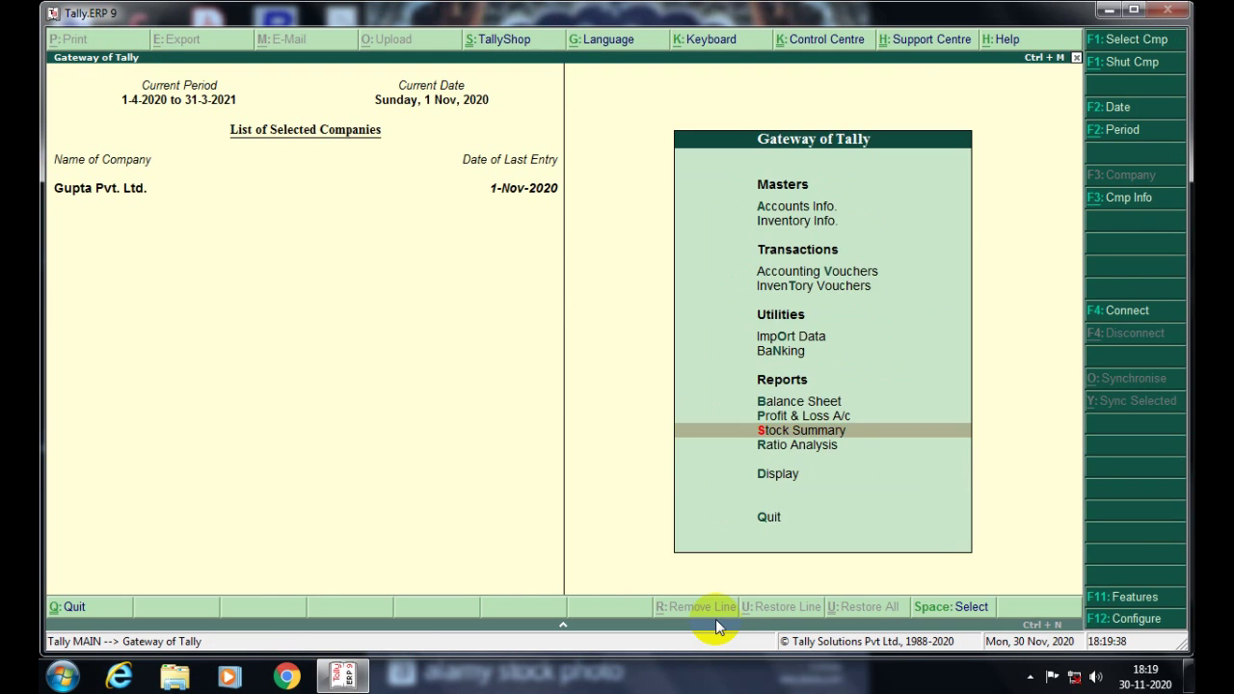
key(Return)
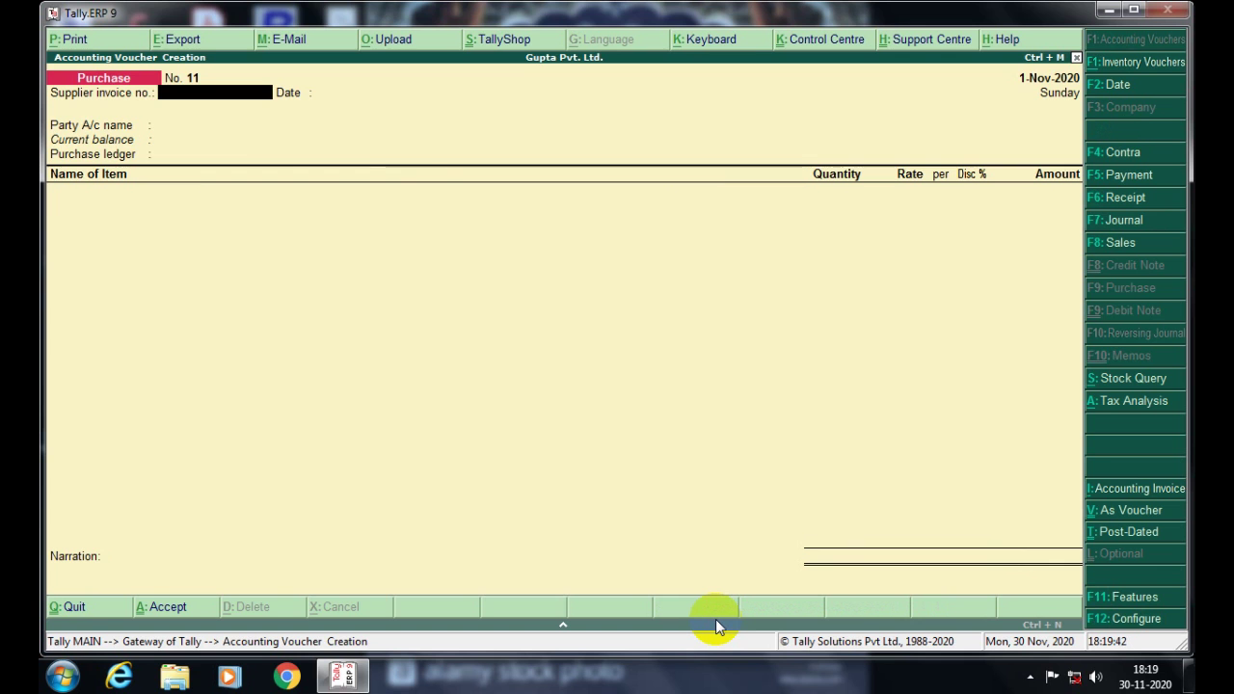
Examine the detailed Tax Analysis of the previous purchase voucher from Jiyan Fabric, and quit that voucher without changes
key(Page_Up)
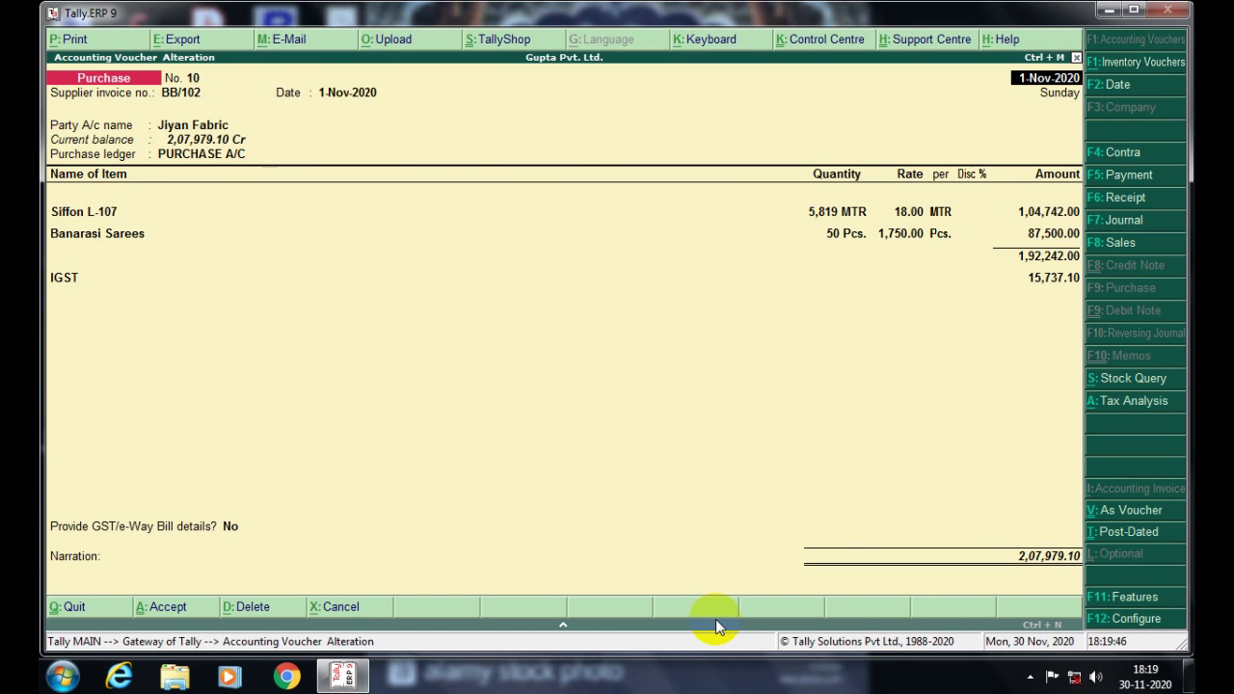
key(alt+a)
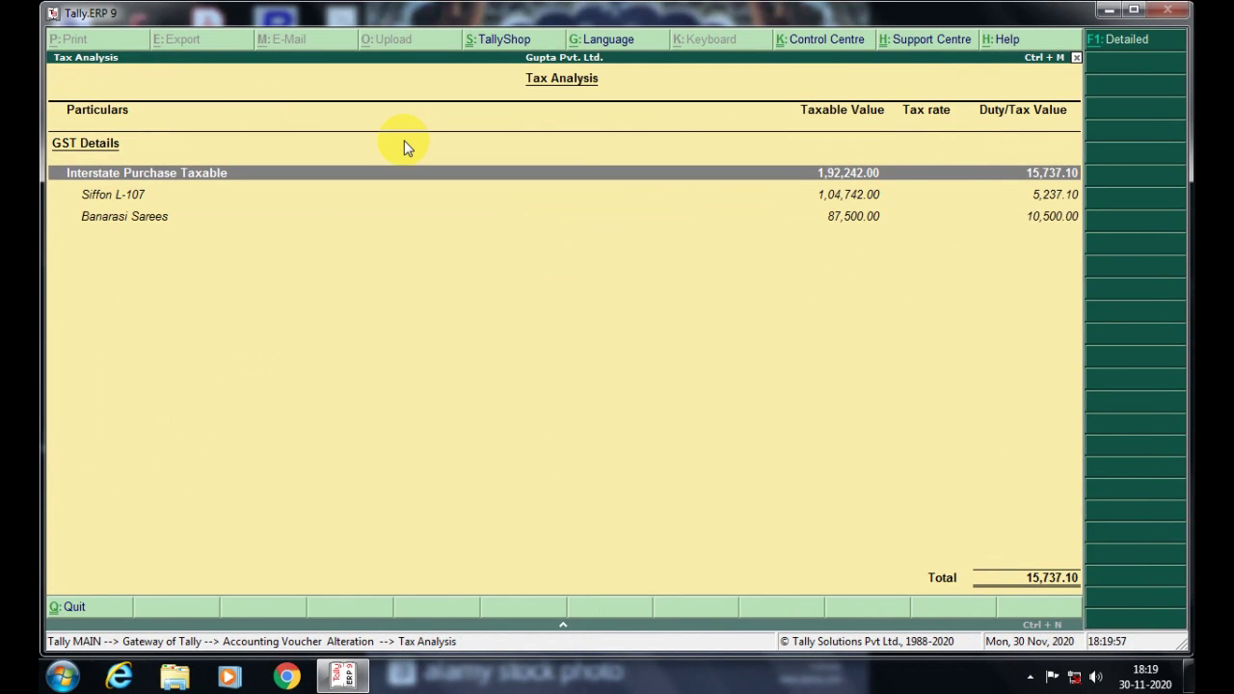
key(alt+F1)
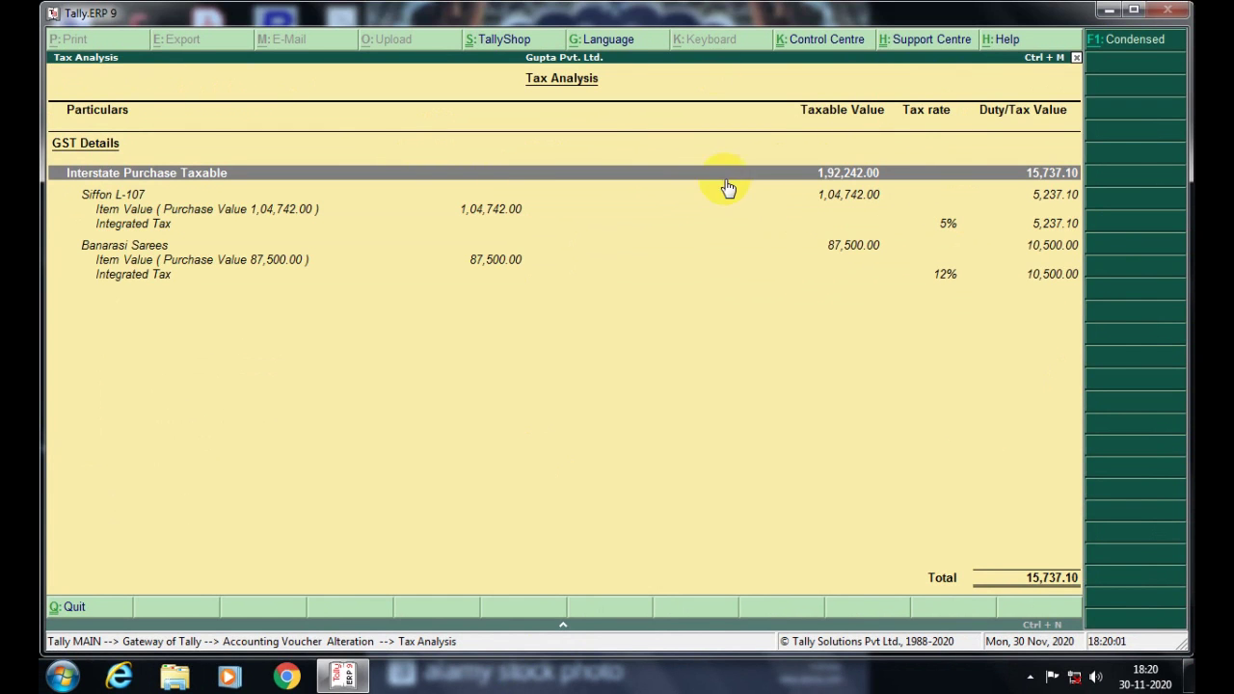
key(Escape)
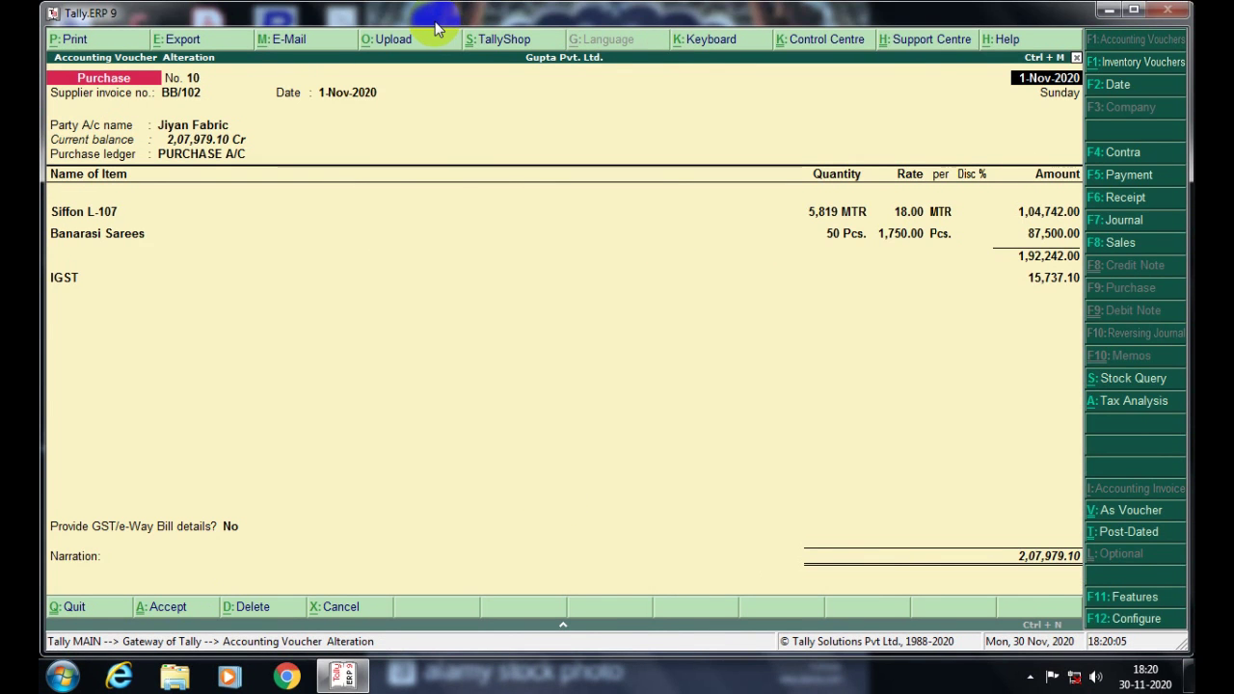
key(Escape)
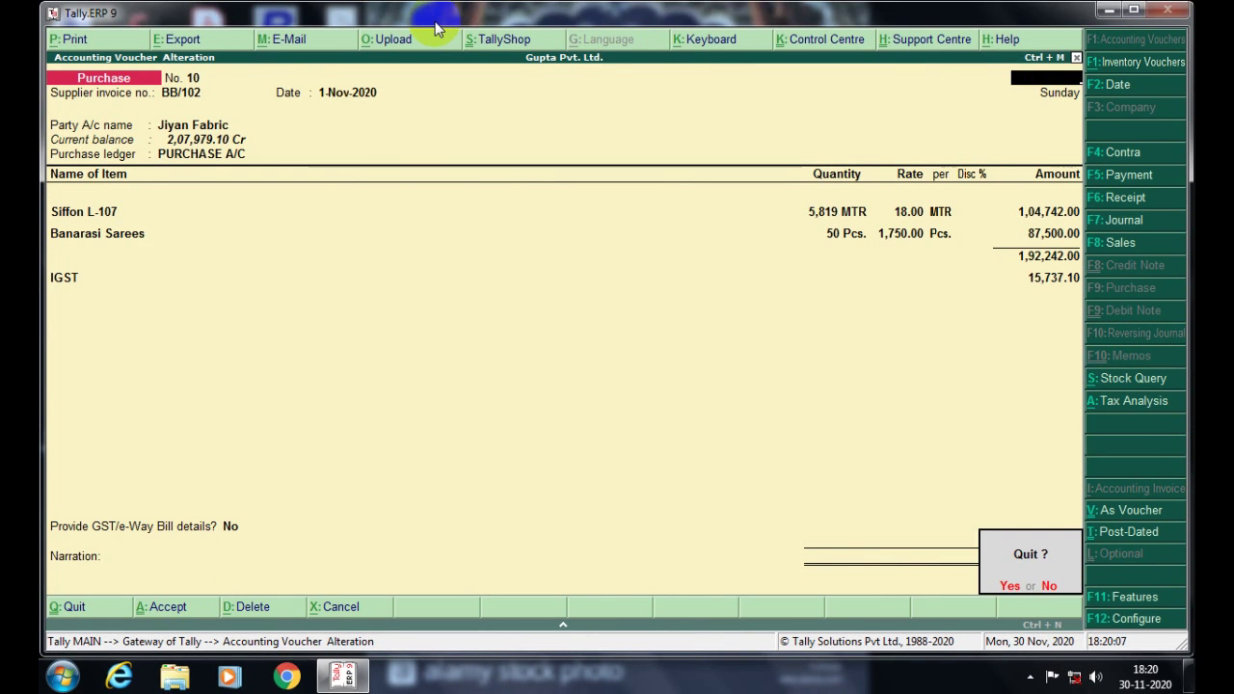
key(y)
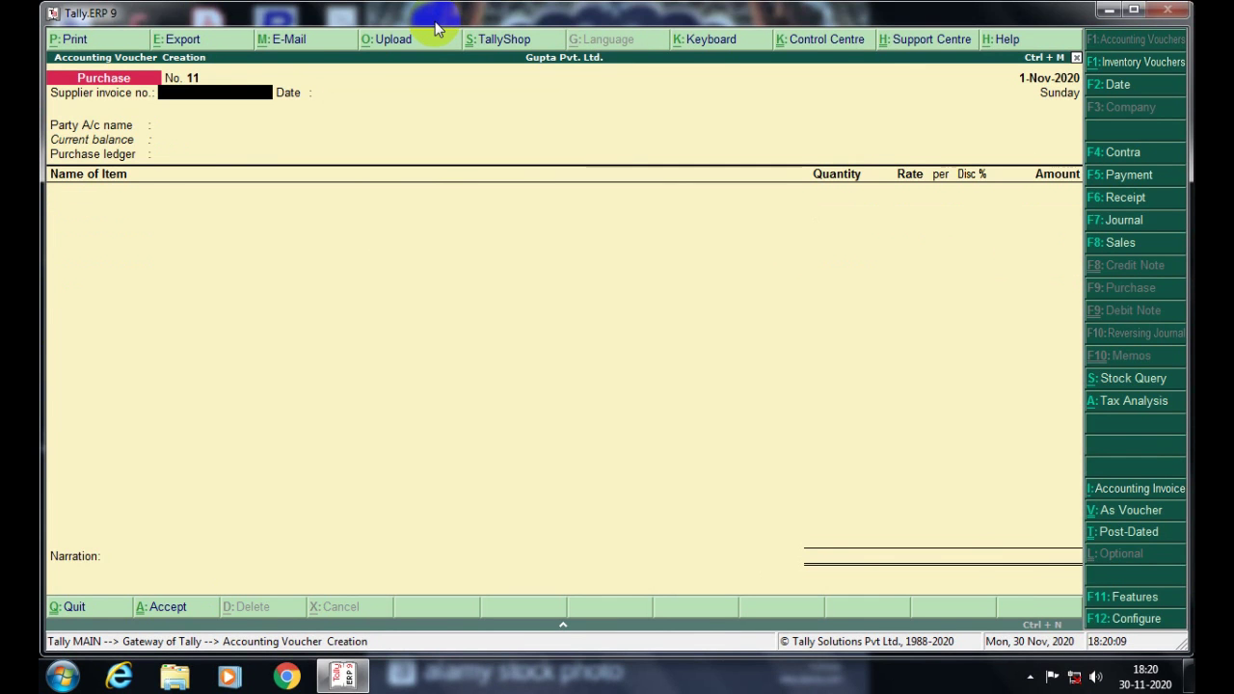